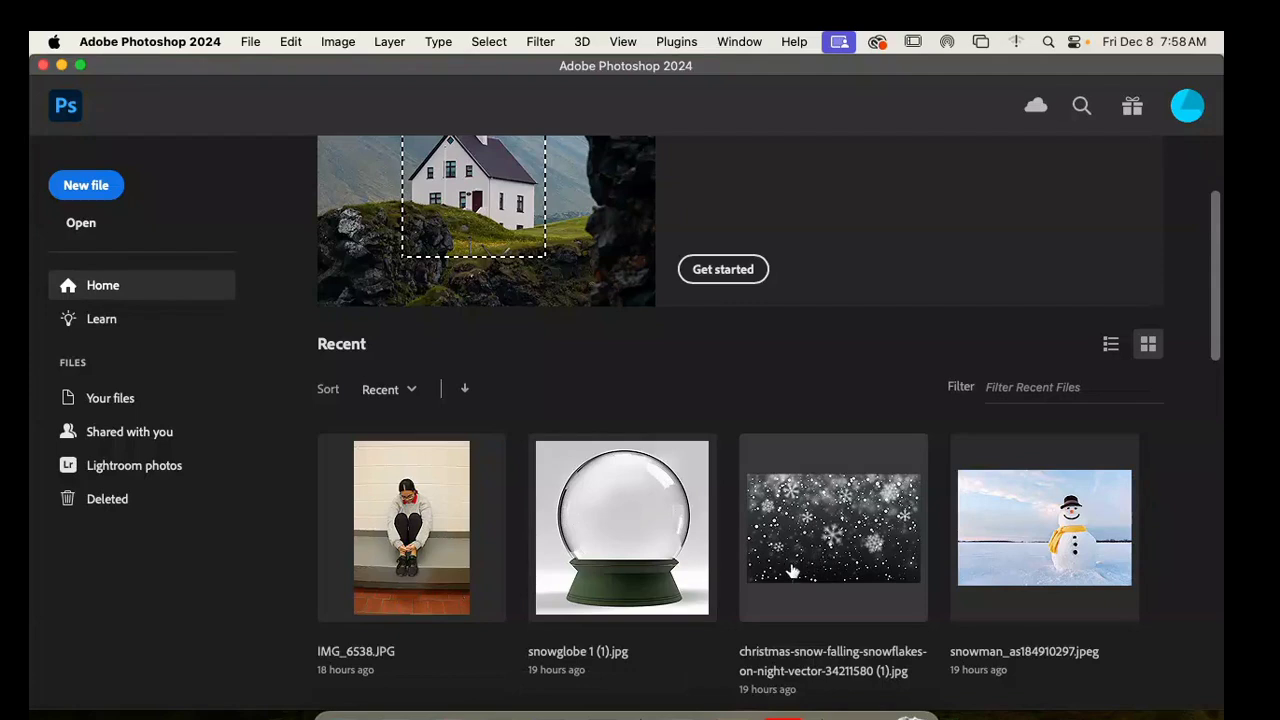
# Step: Open snowglobe 1 (1).jpg and the Christmas falling-snow image ending in 11580 (1).jpg as separate documents
pyautogui.click(628, 543)
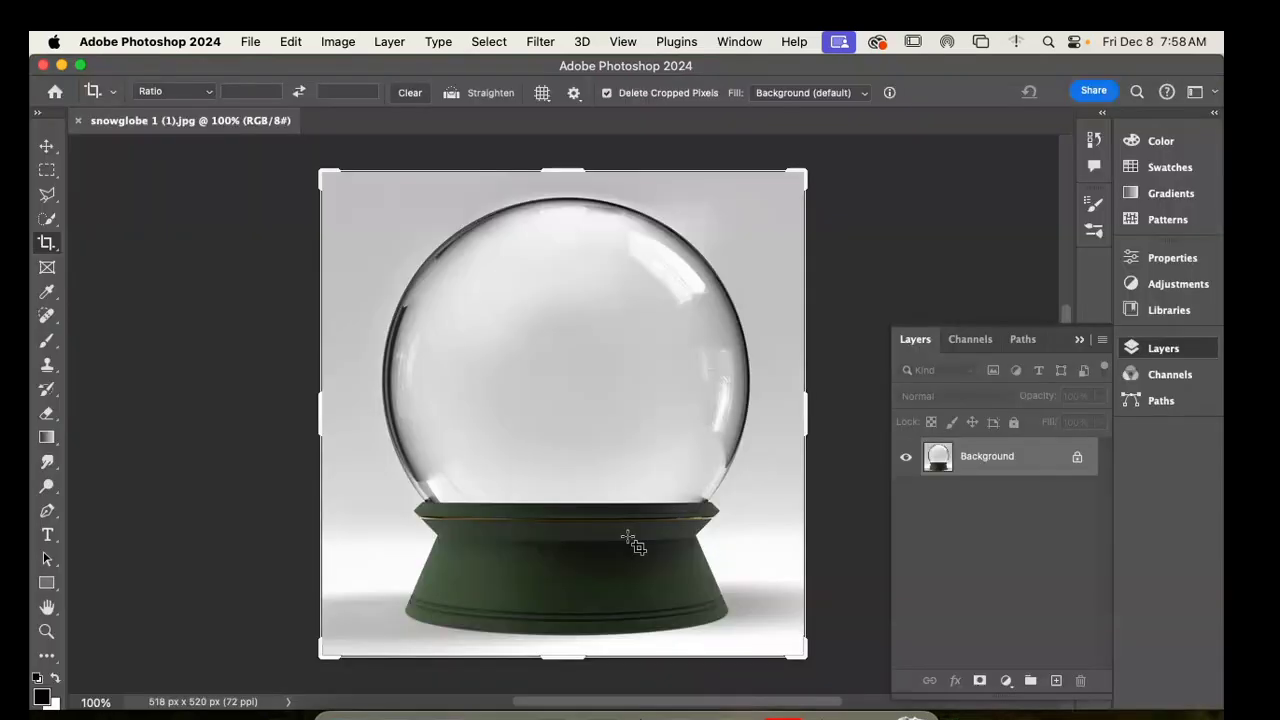
pyautogui.click(46, 147)
pyautogui.click(250, 43)
pyautogui.click(272, 80)
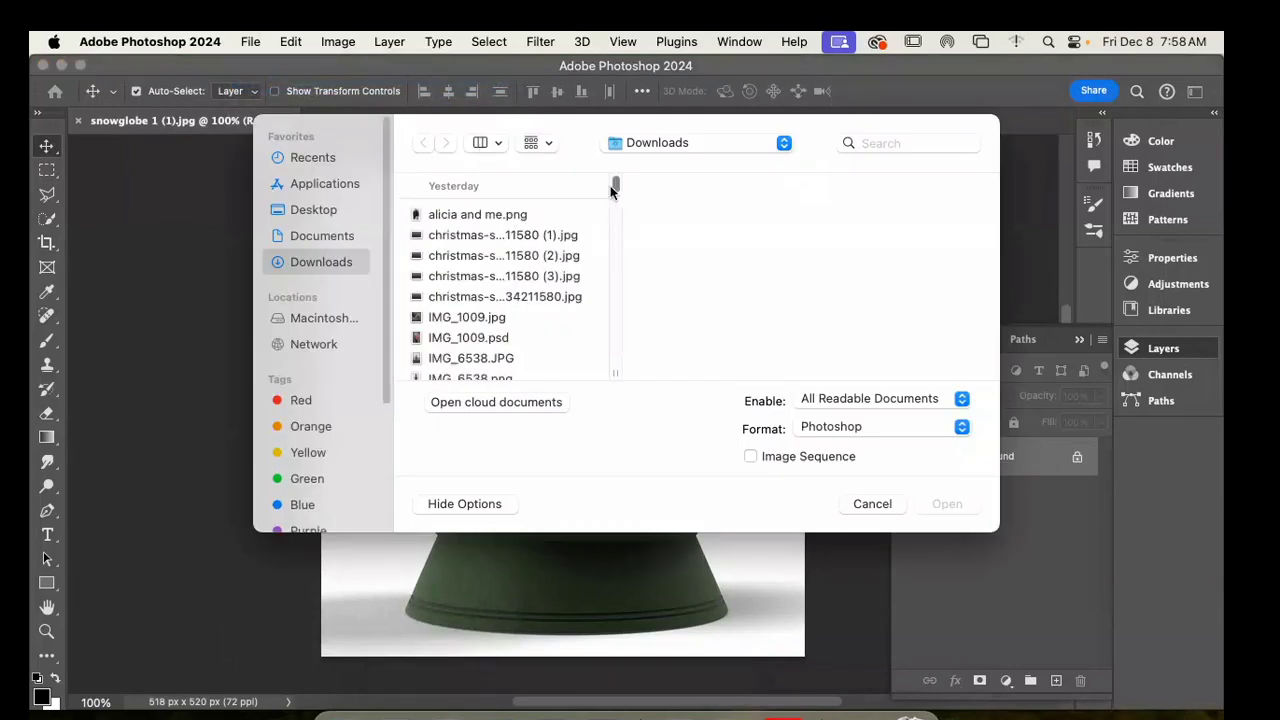
pyautogui.click(565, 237)
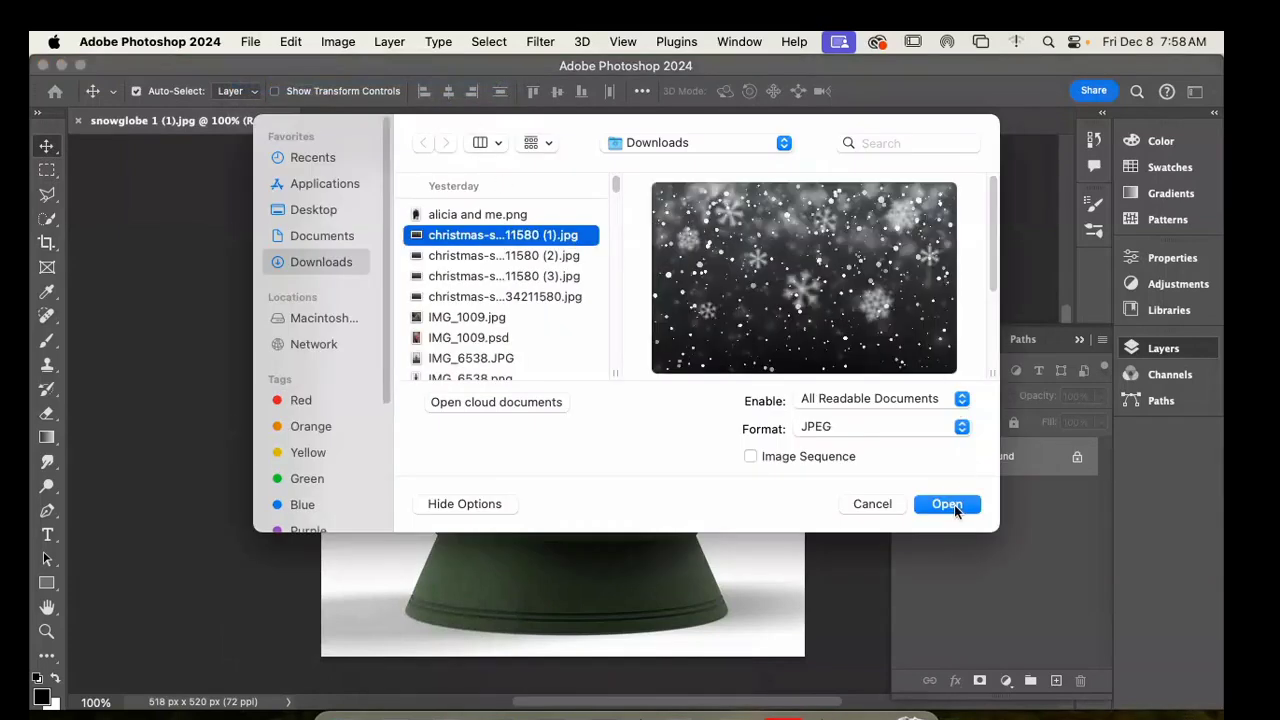
pyautogui.click(950, 504)
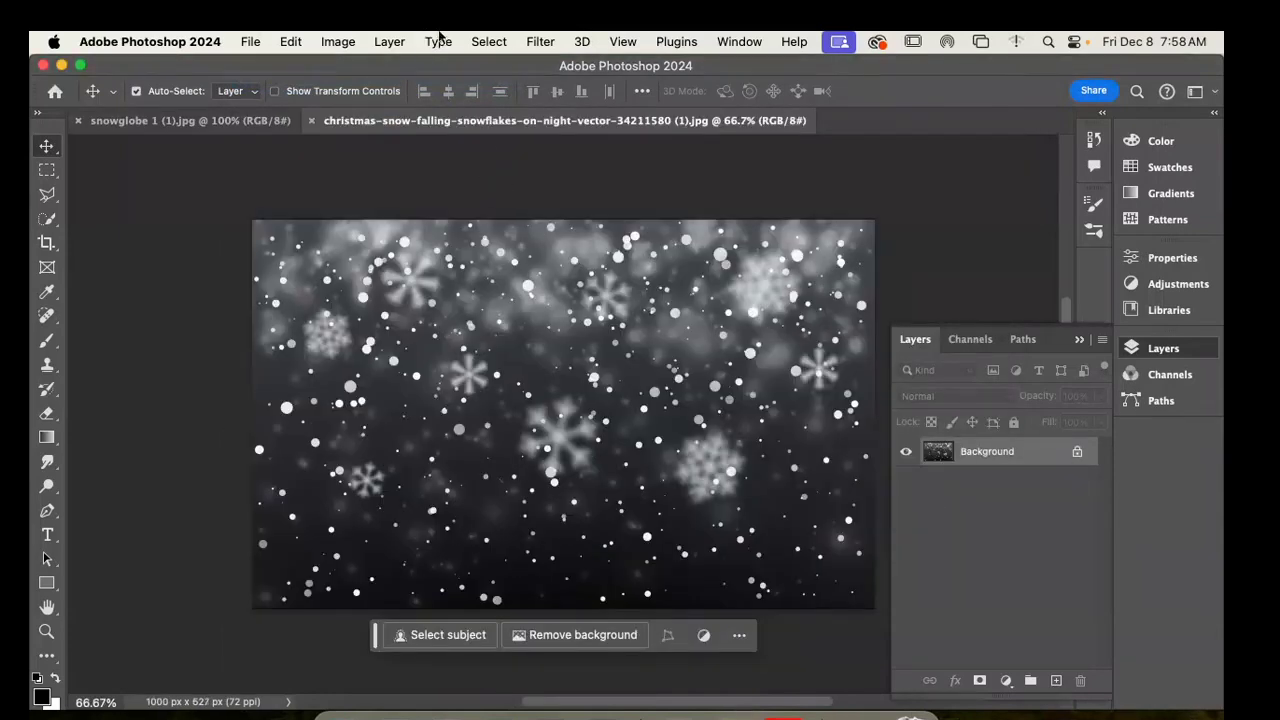
# Step: Copy the entire falling-snow image and paste it into the snow globe document
pyautogui.click(488, 42)
pyautogui.click(495, 69)
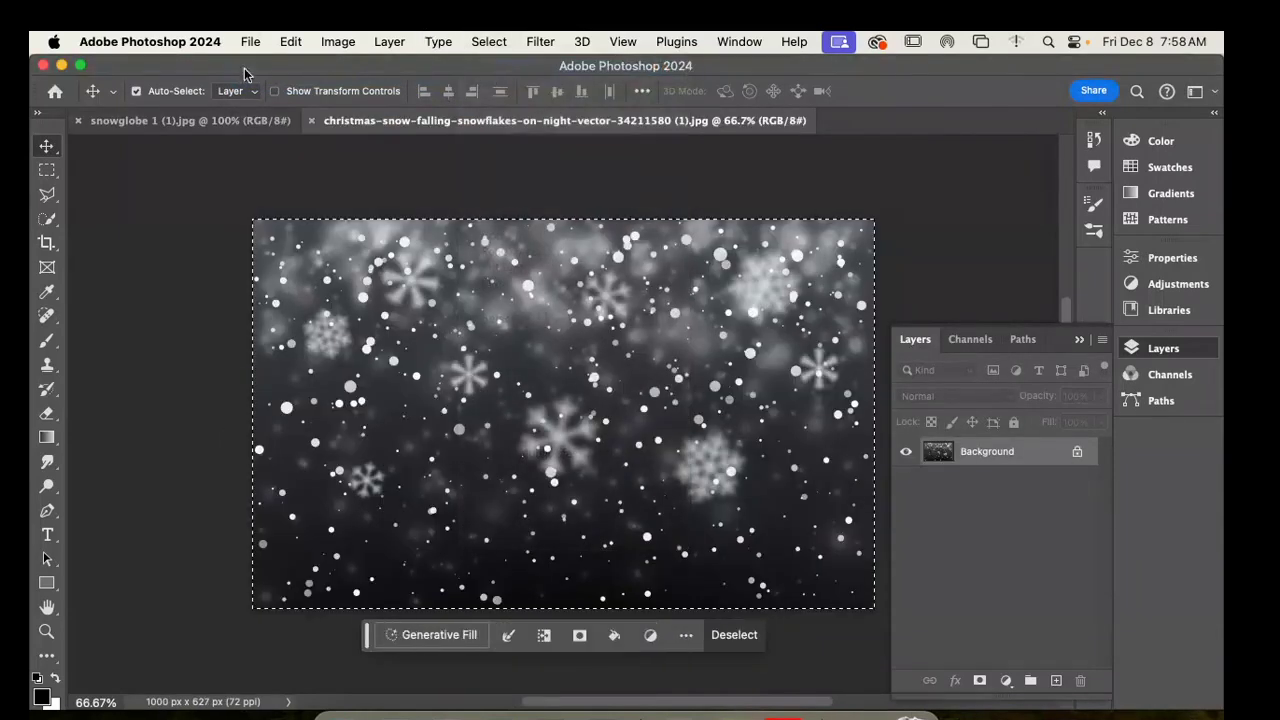
pyautogui.click(291, 41)
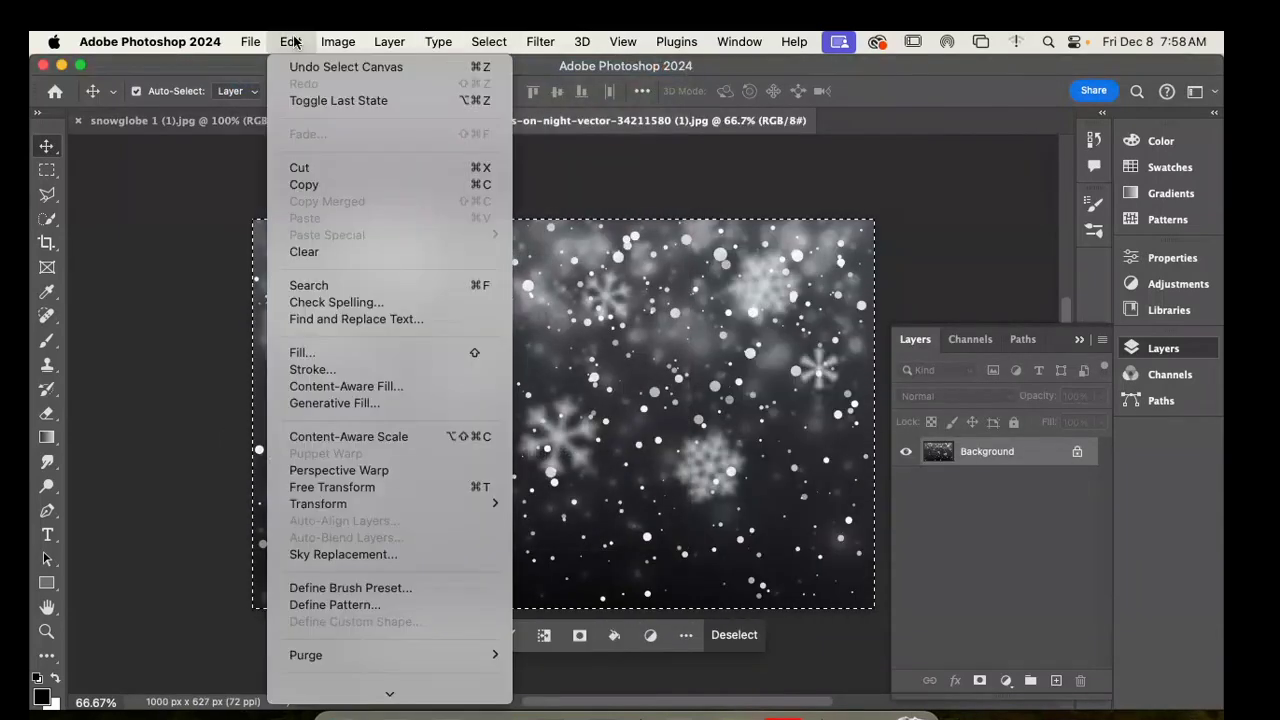
pyautogui.click(365, 184)
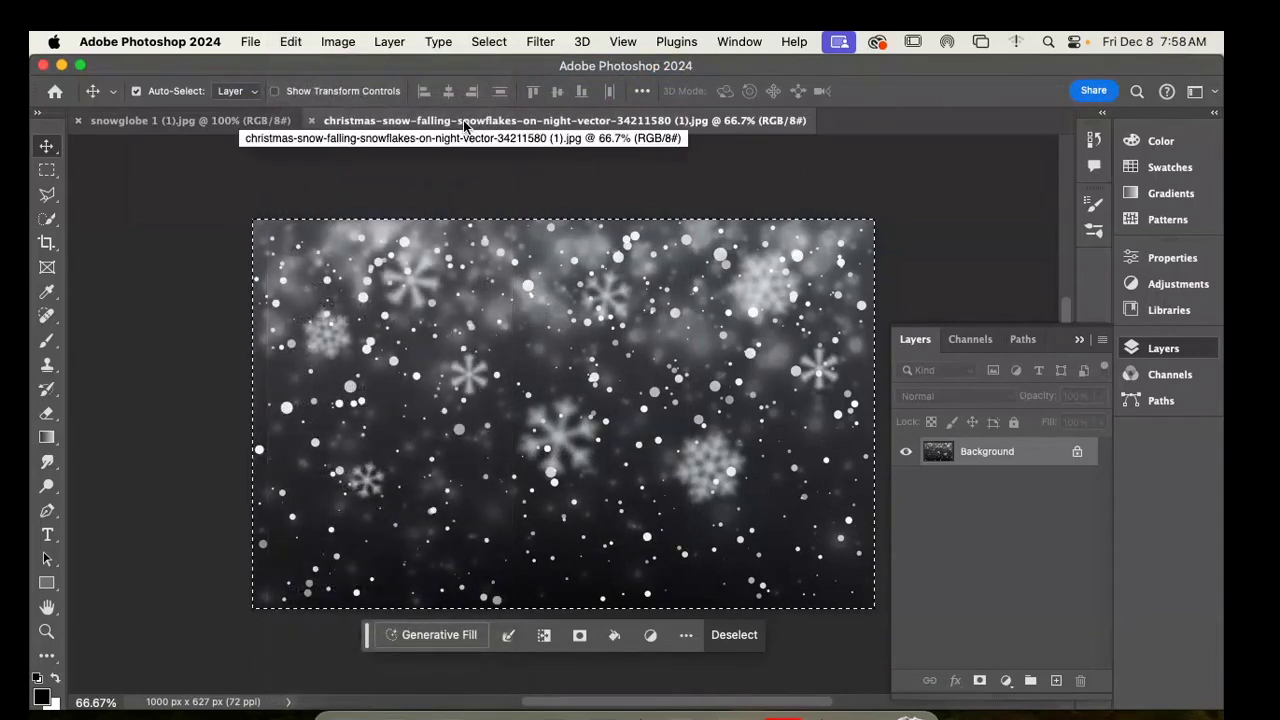
pyautogui.click(250, 121)
pyautogui.click(291, 41)
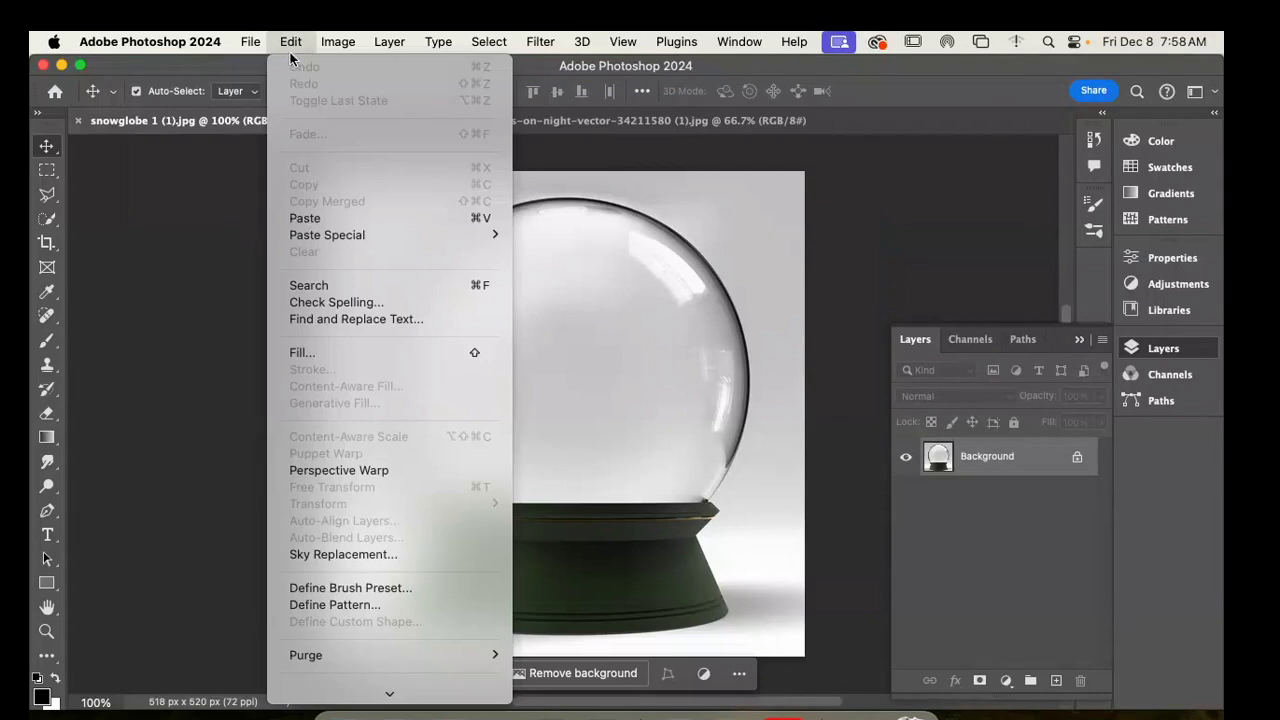
pyautogui.click(330, 224)
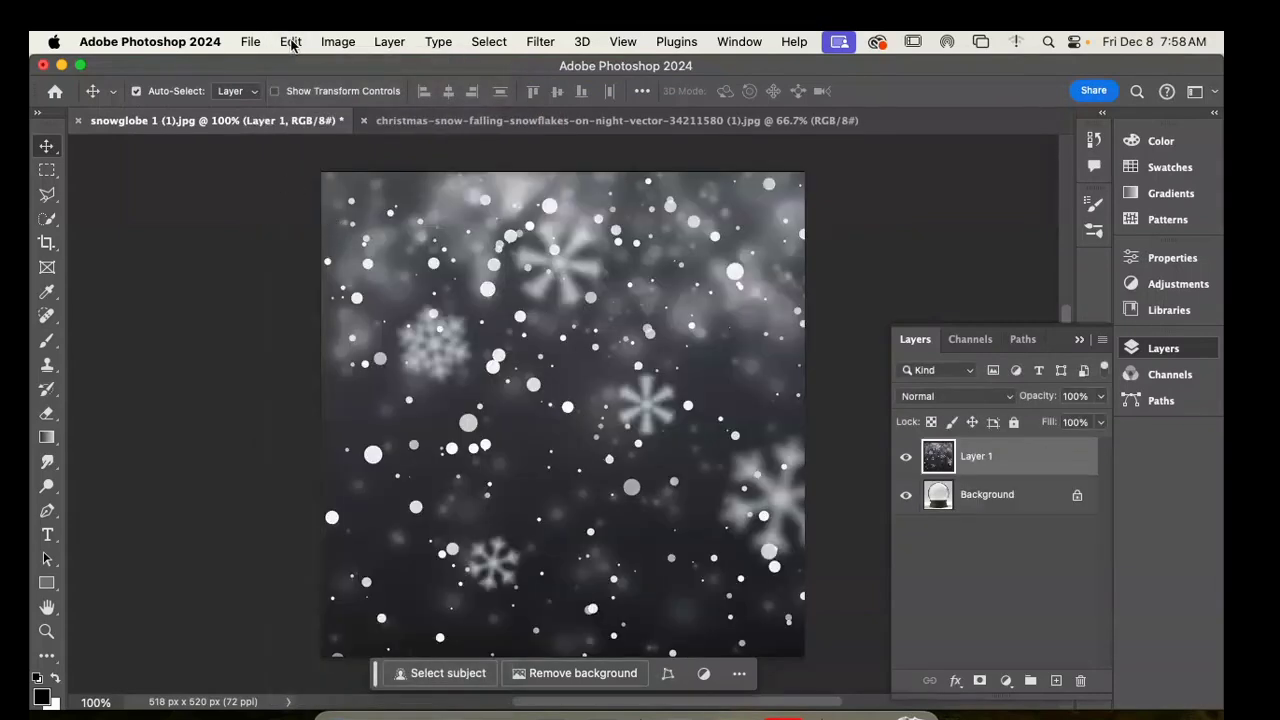
# Step: Scale the pasted snow layer proportionally to about 57% and position it over the glass globe, ending at the base's upper edge
pyautogui.click(291, 42)
pyautogui.moveTo(458, 507)
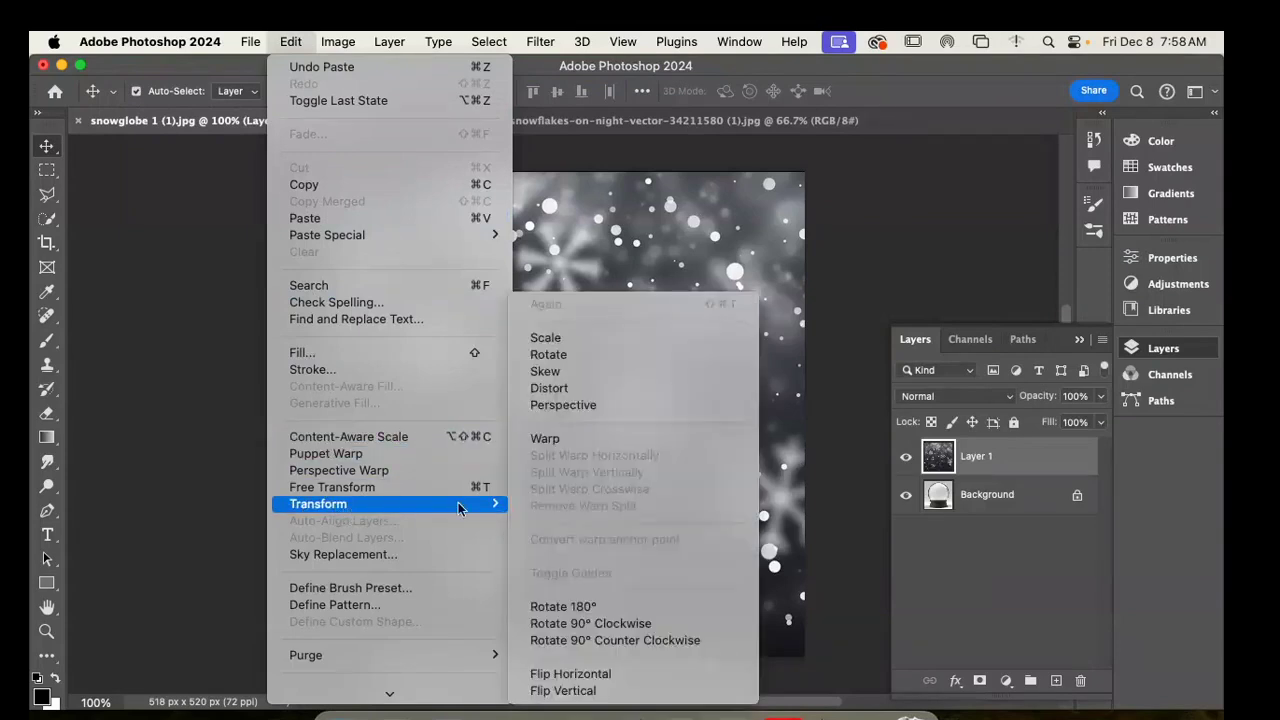
pyautogui.click(591, 338)
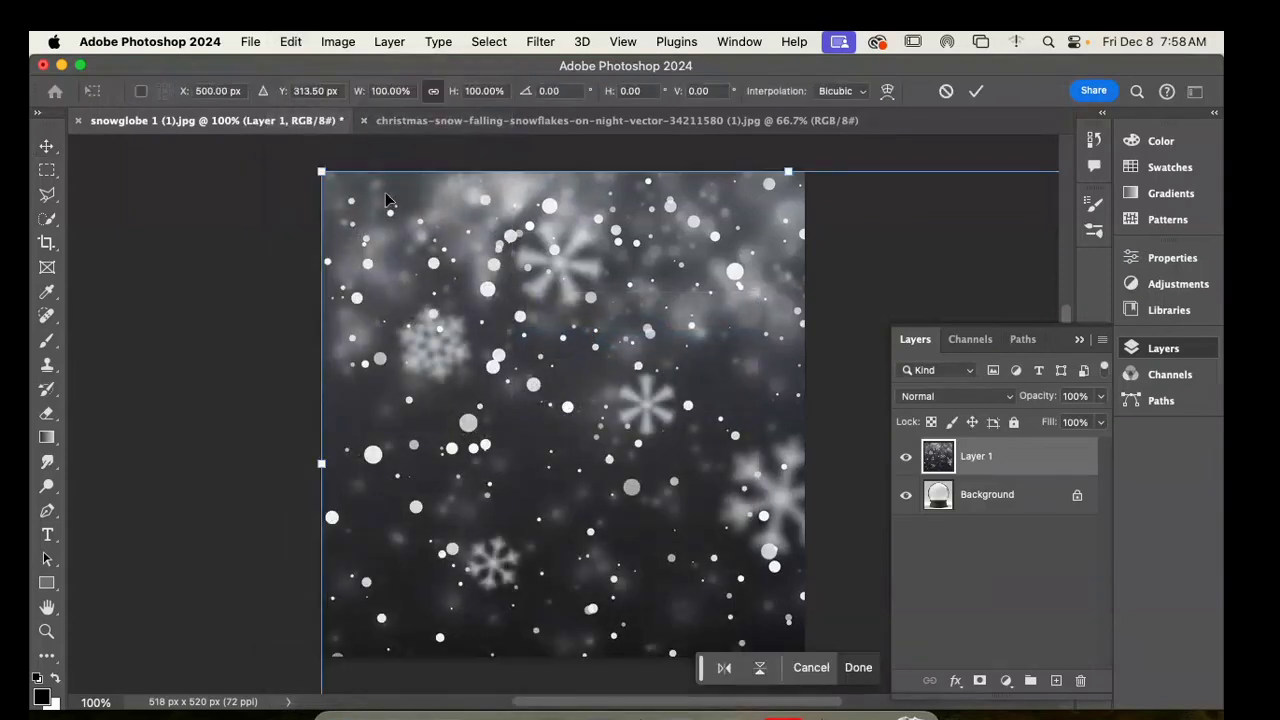
pyautogui.moveTo(318, 168); pyautogui.dragTo(636, 370)
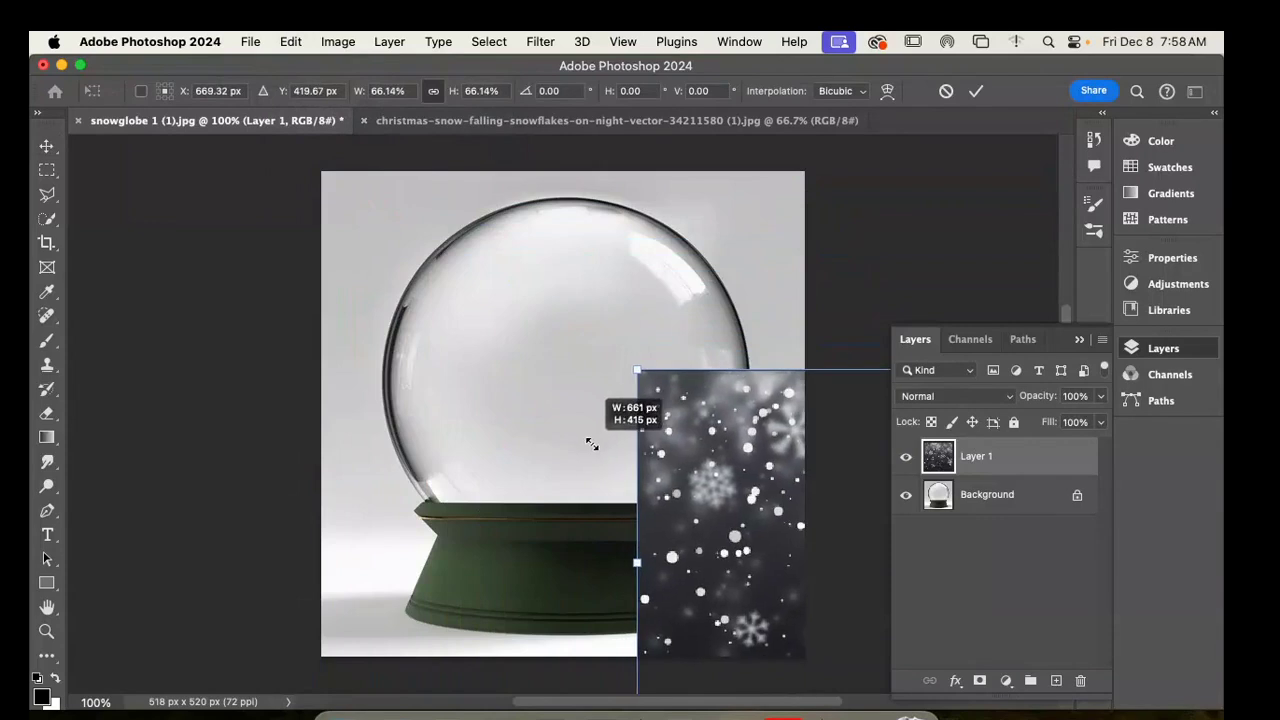
pyautogui.moveTo(715, 472); pyautogui.dragTo(465, 286)
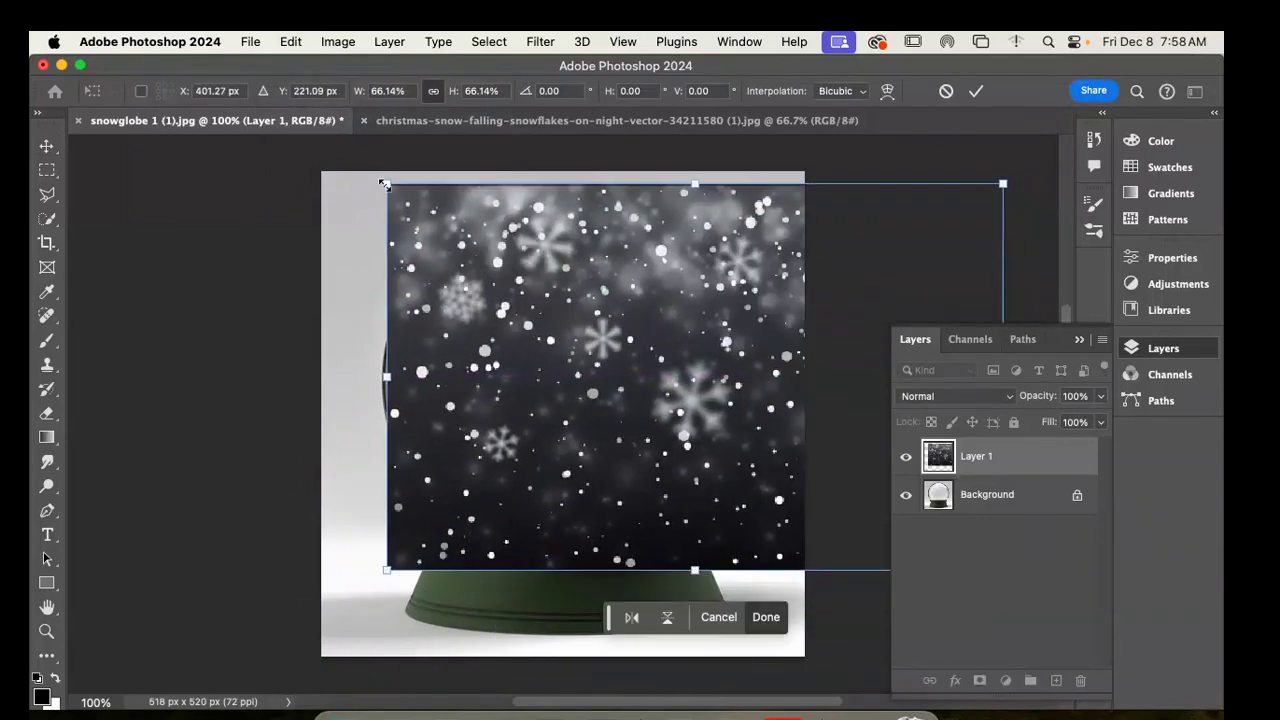
pyautogui.moveTo(381, 183); pyautogui.dragTo(537, 283)
pyautogui.moveTo(605, 351); pyautogui.dragTo(390, 247)
pyautogui.moveTo(788, 462); pyautogui.dragTo(845, 506)
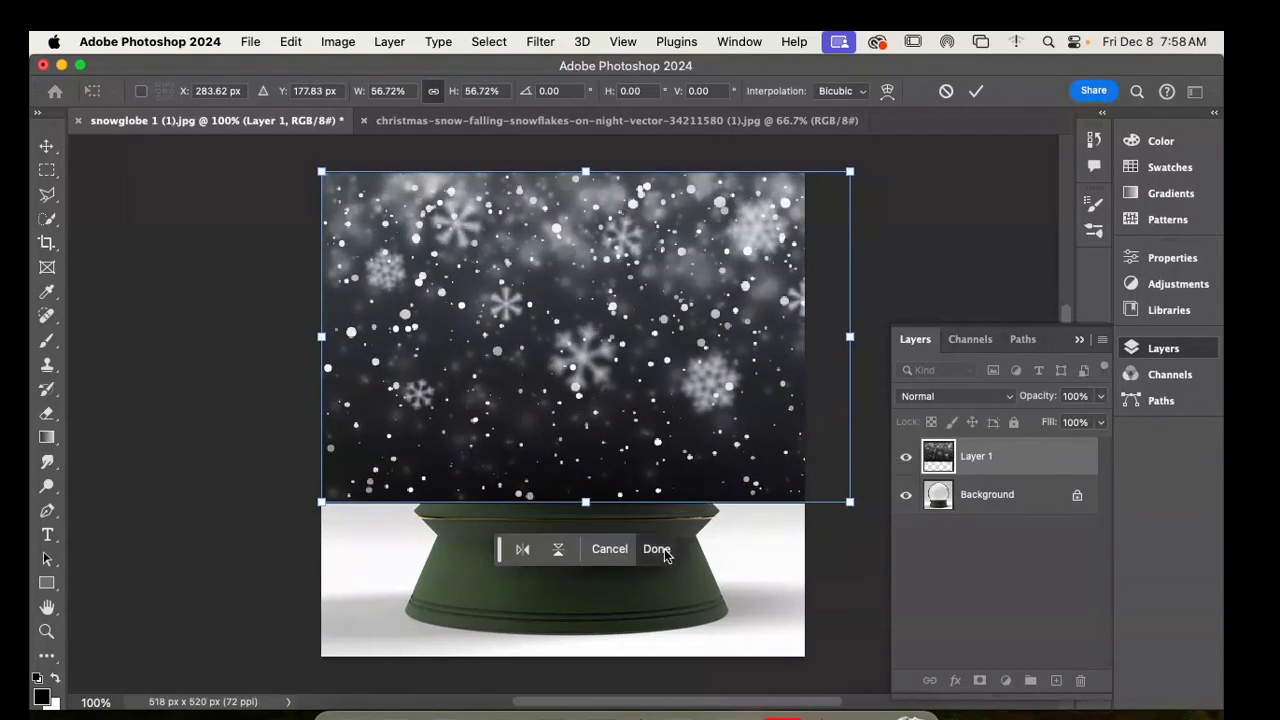
pyautogui.click(976, 91)
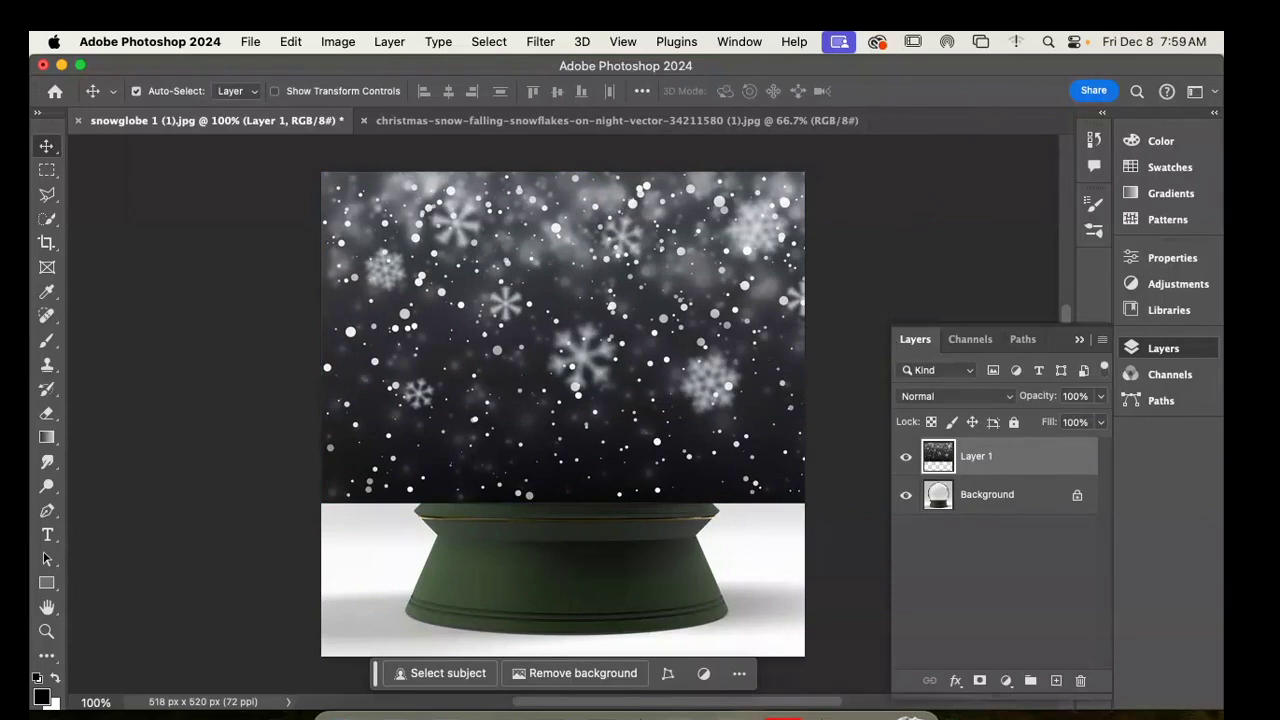
pyautogui.click(858, 712)
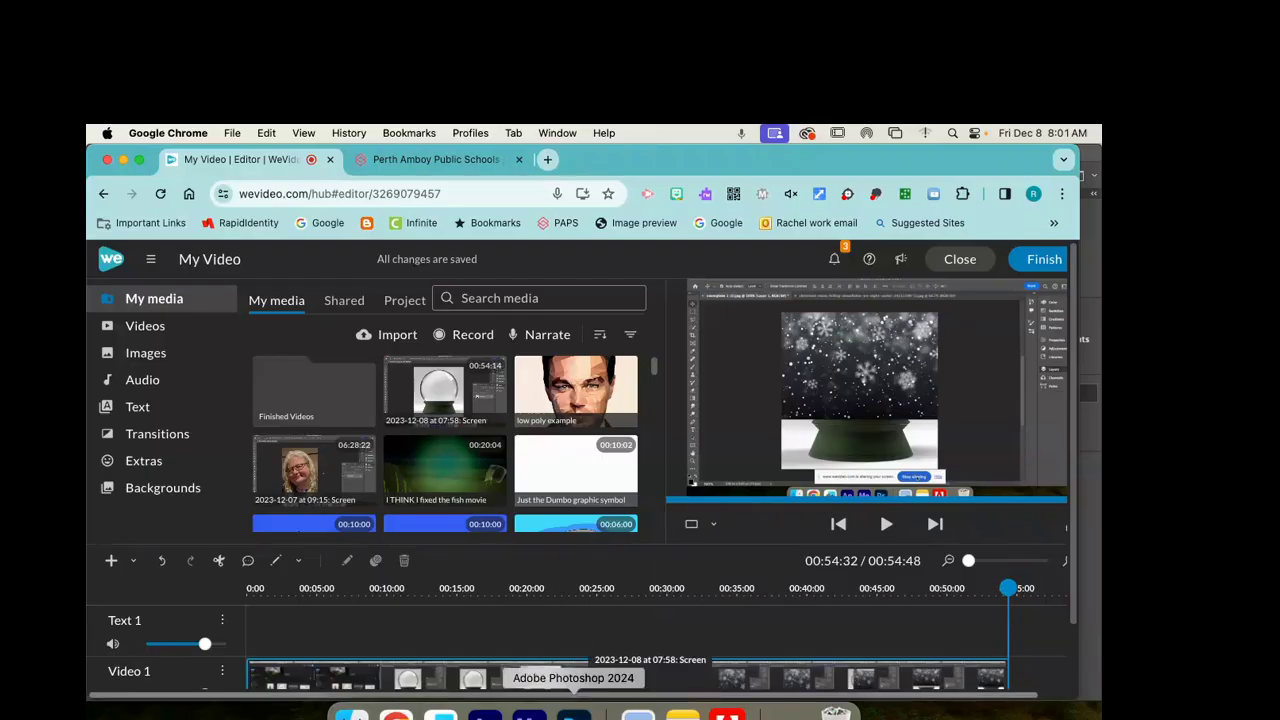
pyautogui.click(573, 714)
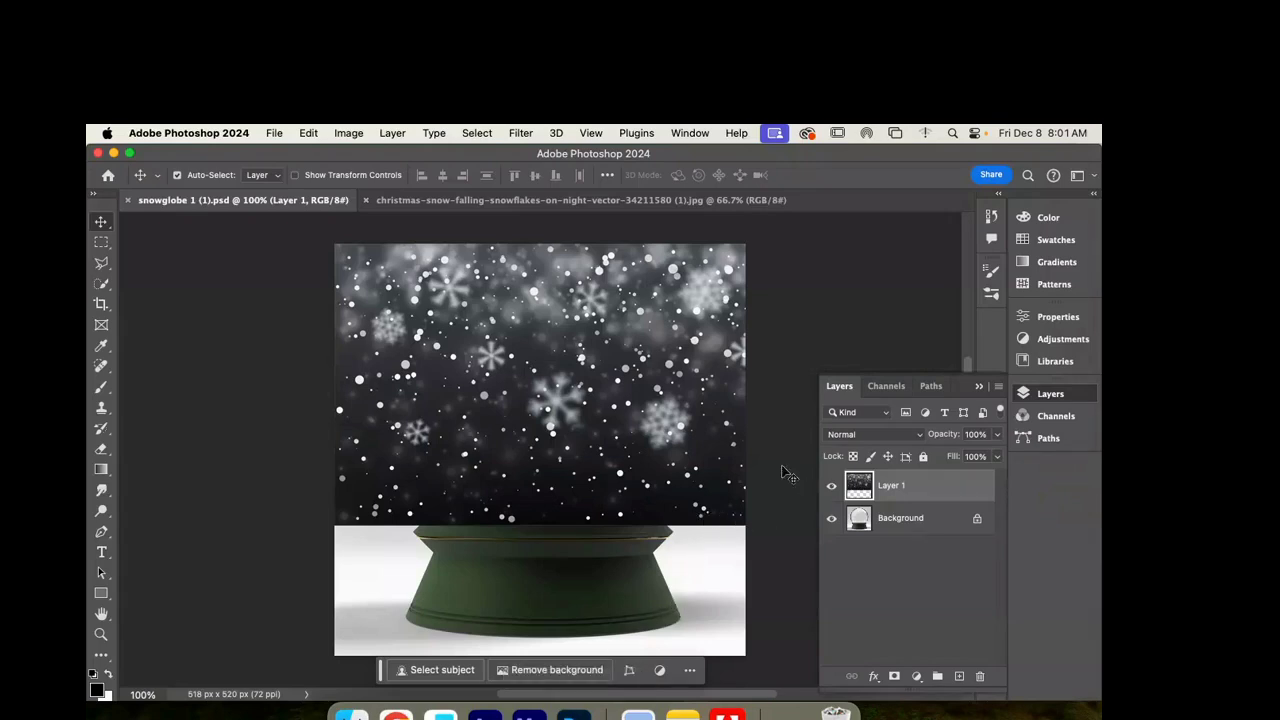
# Step: Hide the snow layer and select the snow globe on the Background layer with Select Subject
pyautogui.click(832, 486)
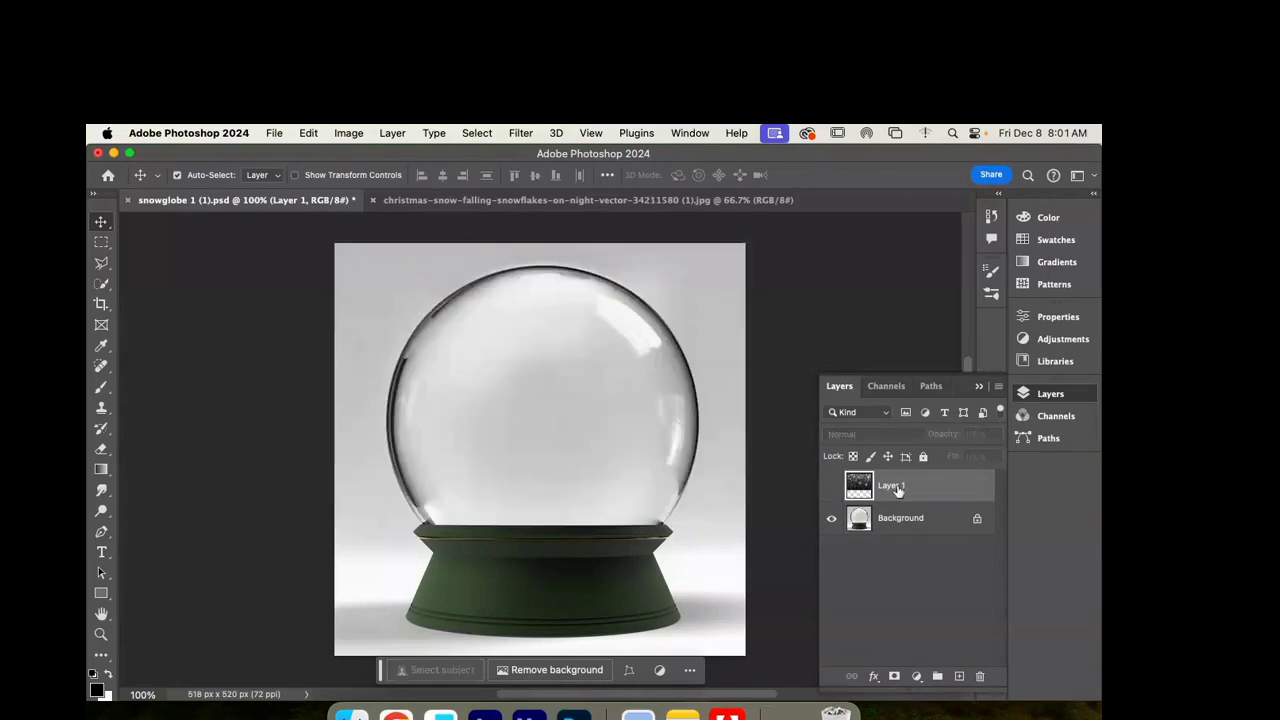
pyautogui.click(898, 520)
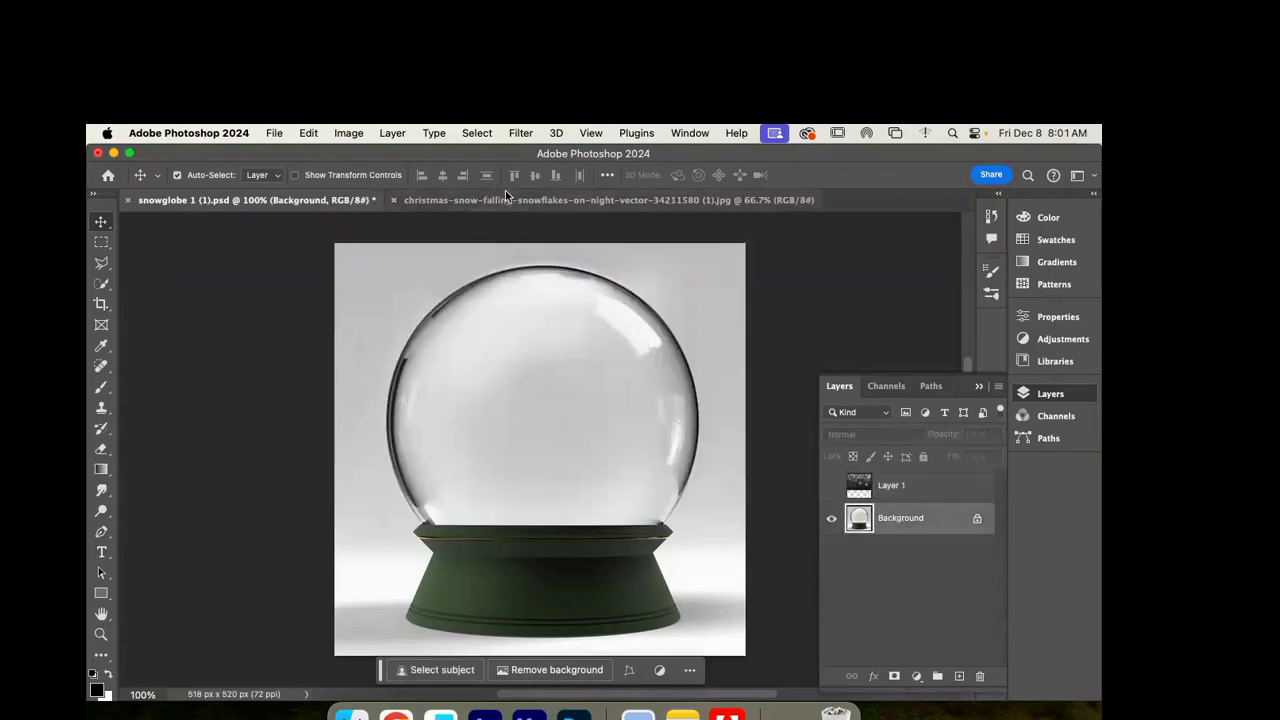
pyautogui.click(479, 134)
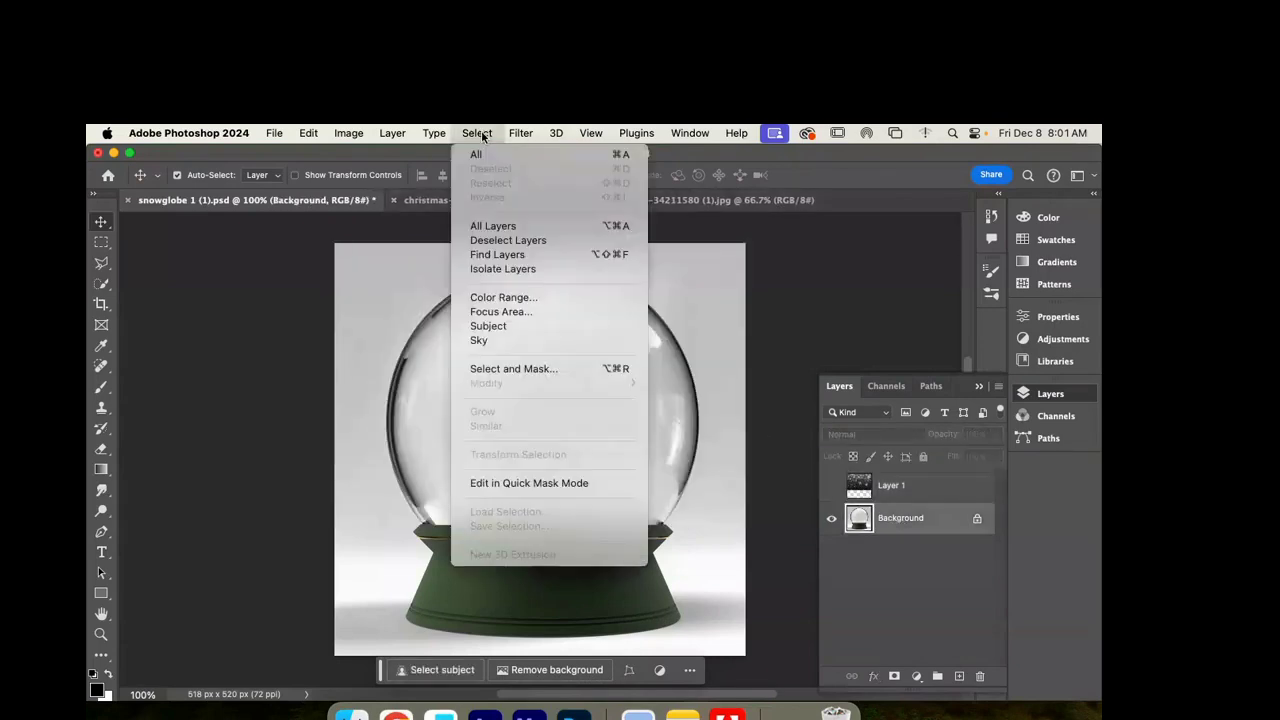
pyautogui.click(506, 327)
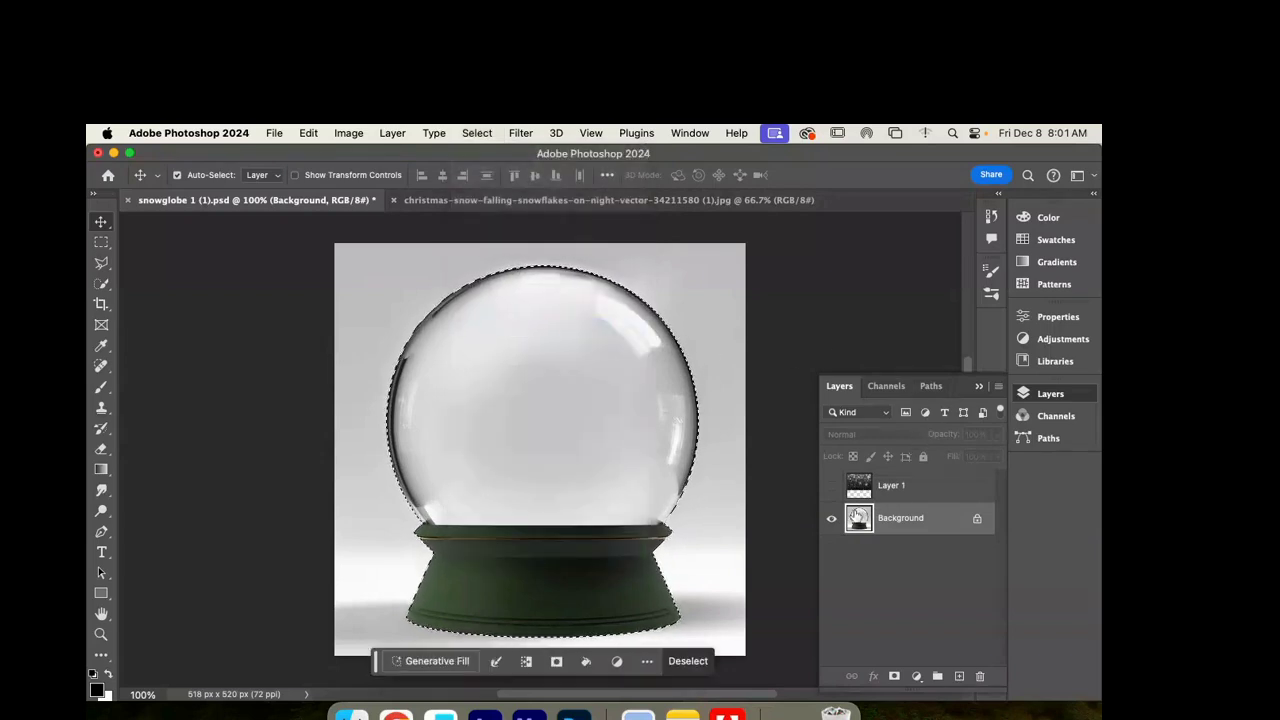
# Step: With only Layer 1 shown, invert the globe selection, delete the snow outside the globe outline, and deselect
pyautogui.click(831, 519)
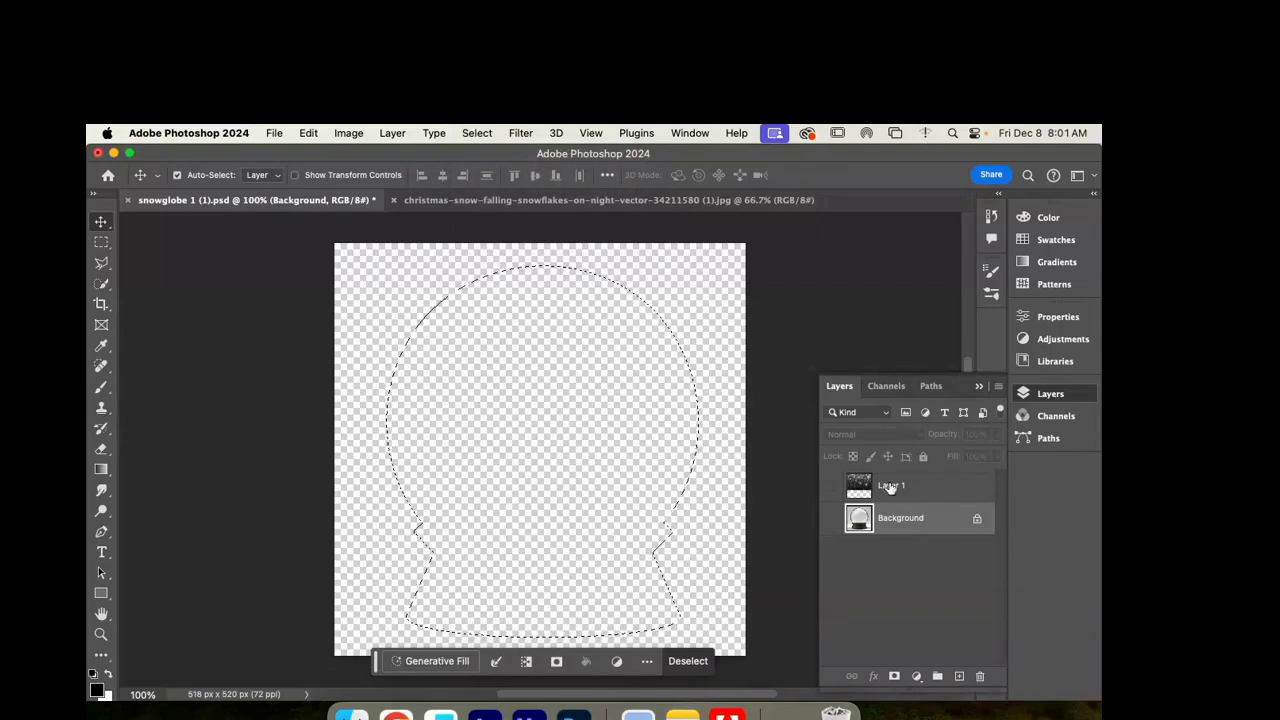
pyautogui.click(906, 487)
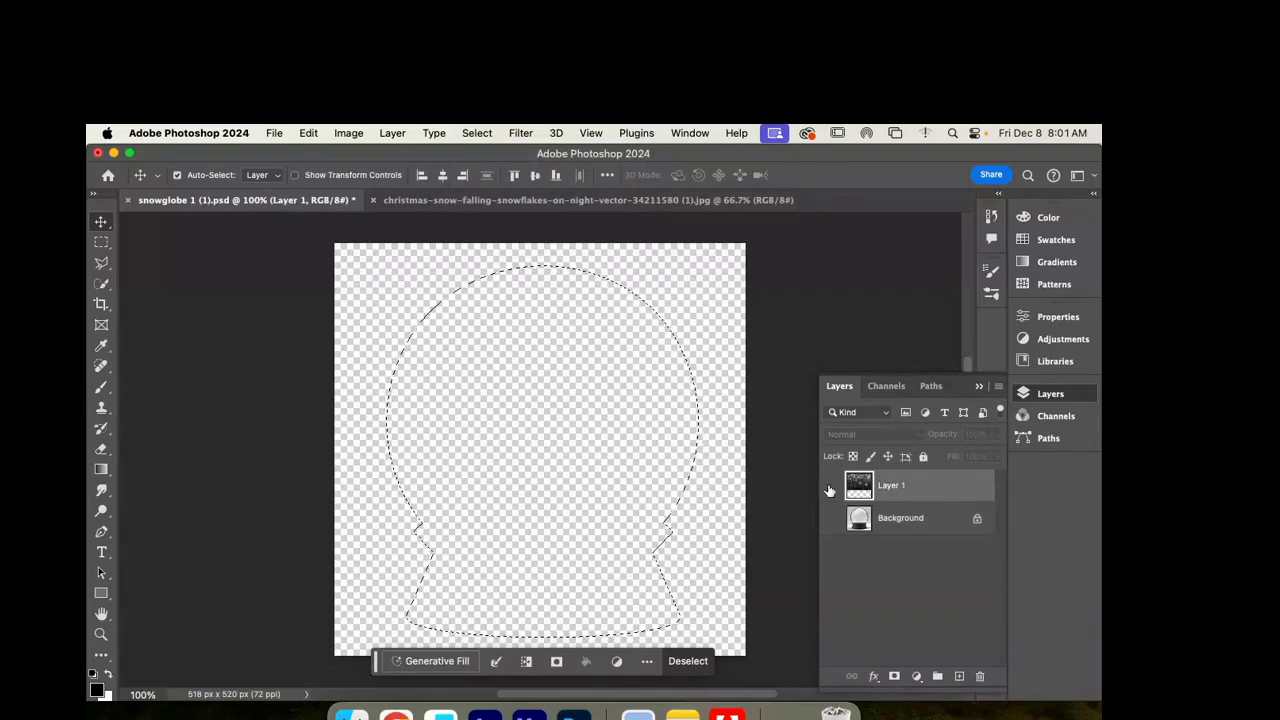
pyautogui.click(831, 487)
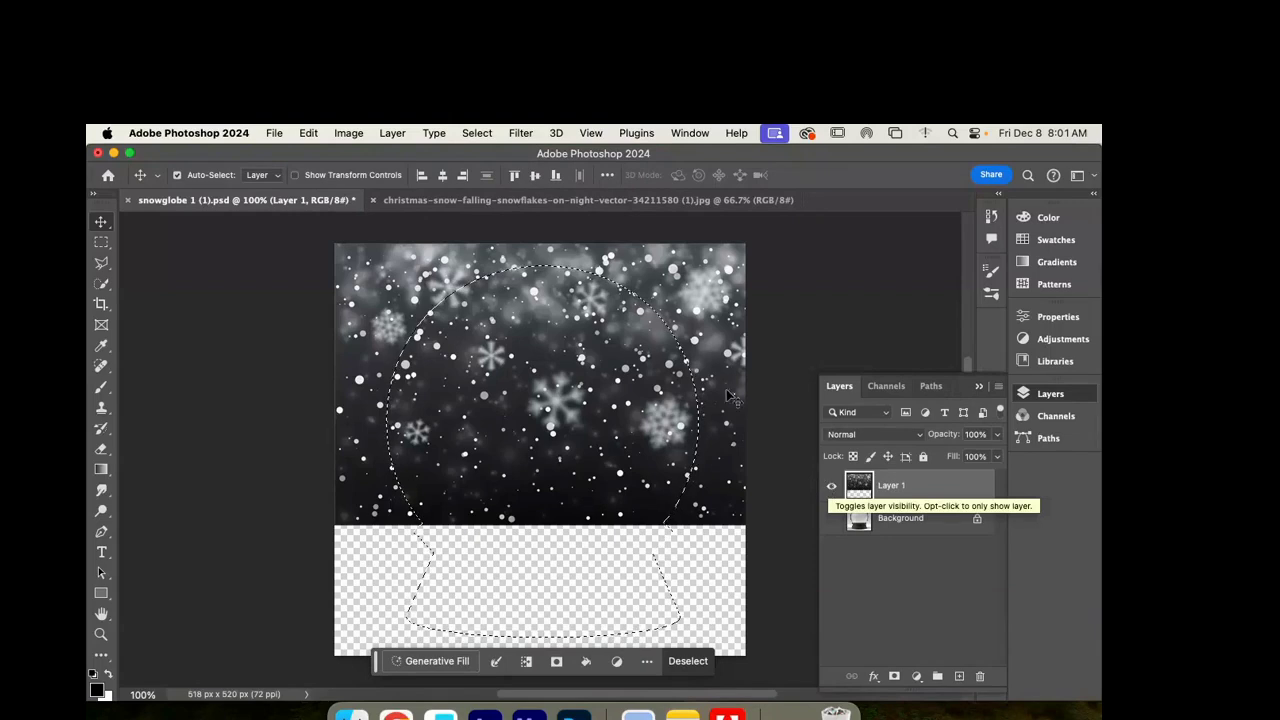
pyautogui.click(470, 134)
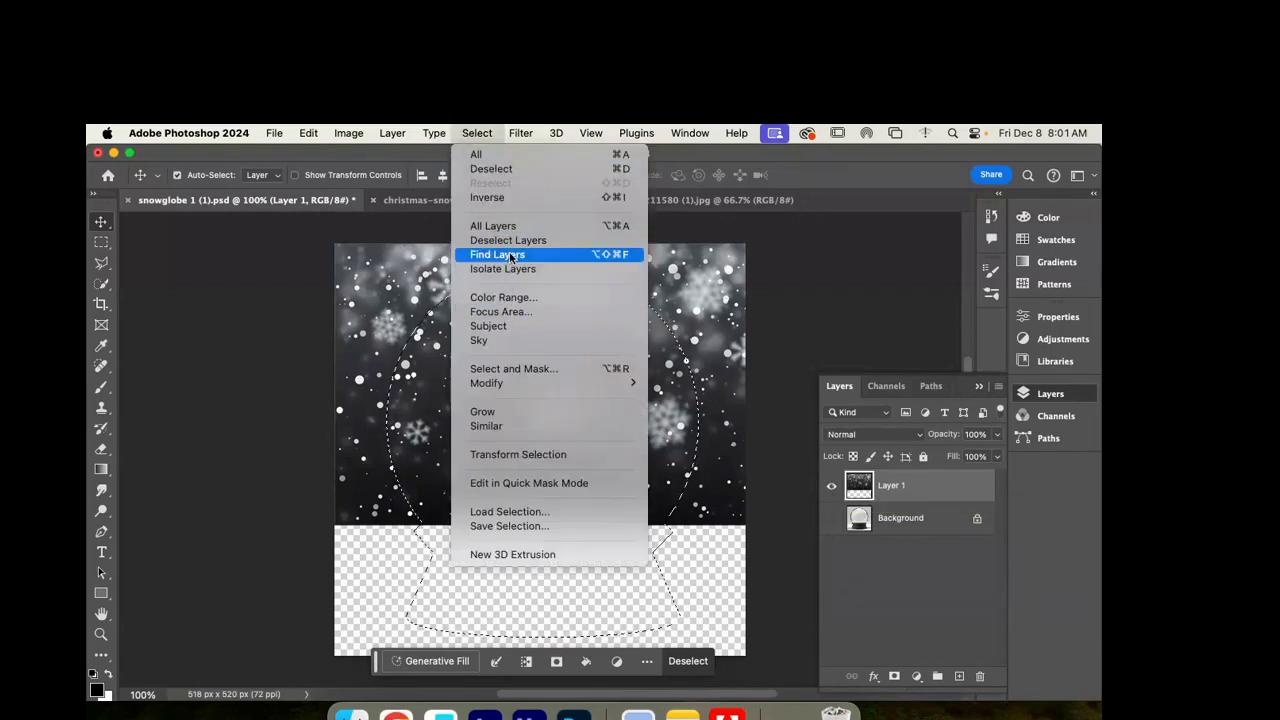
pyautogui.click(511, 199)
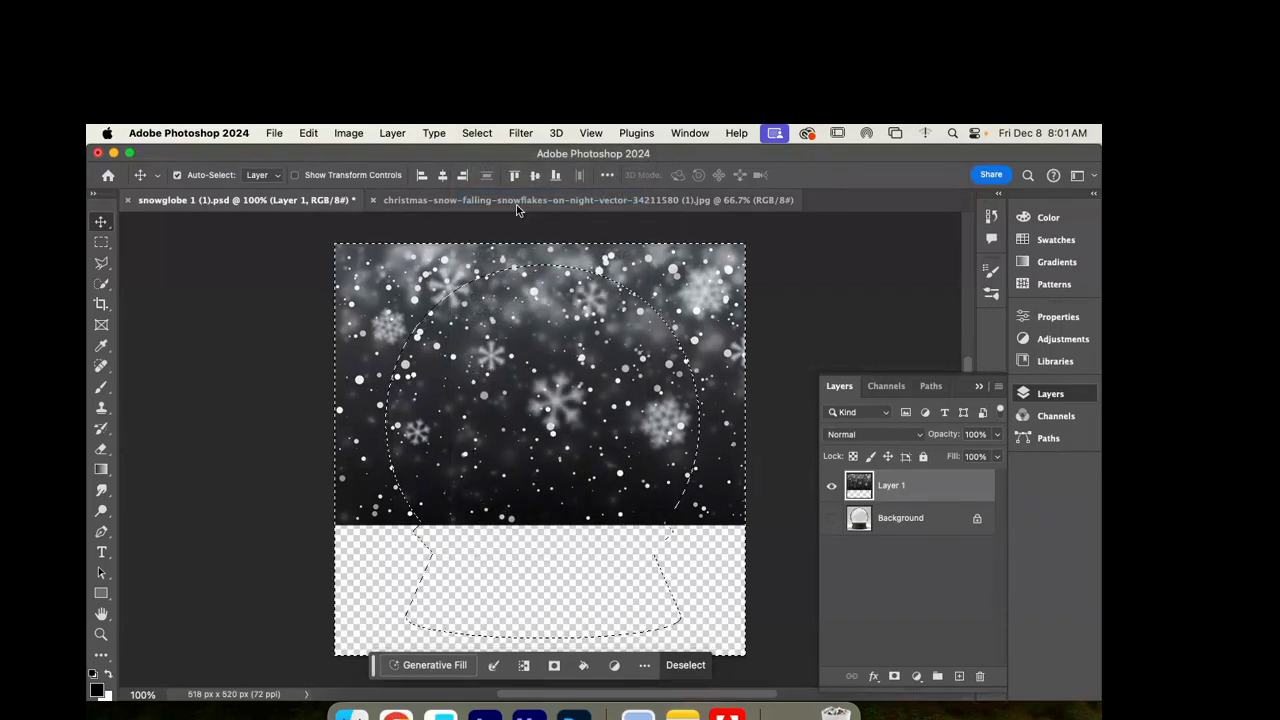
pyautogui.press('Delete')
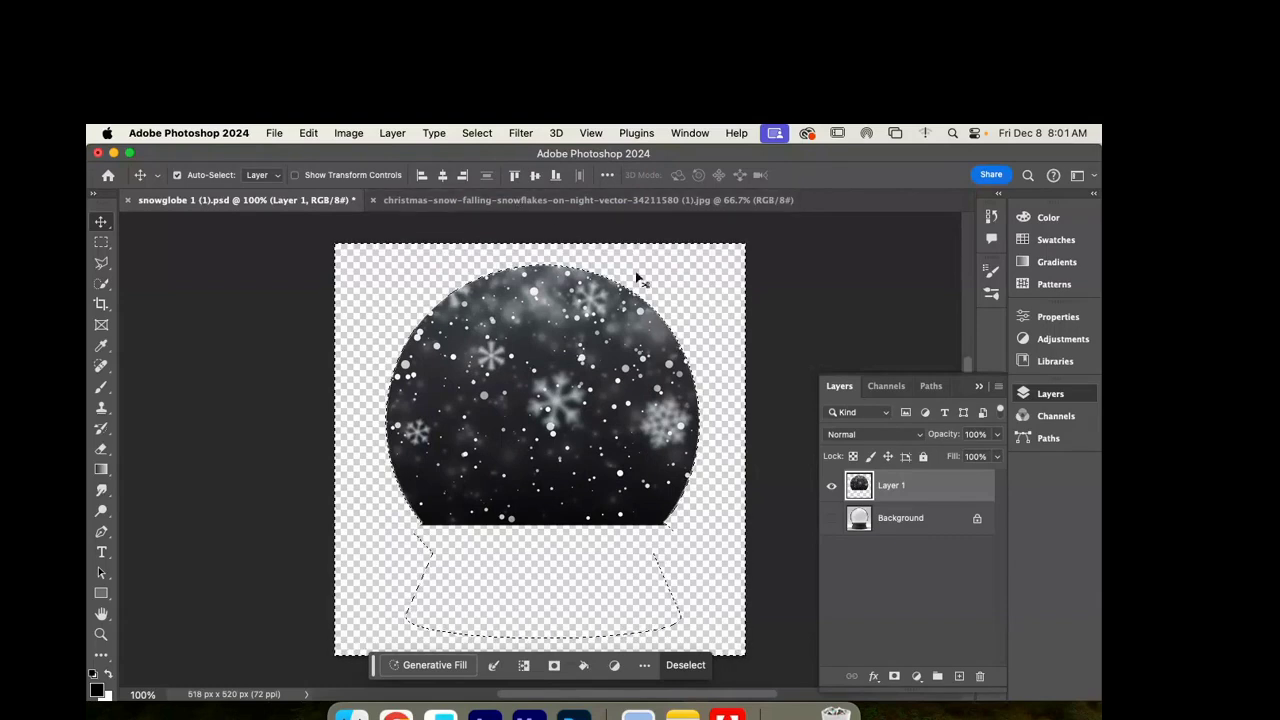
pyautogui.click(478, 133)
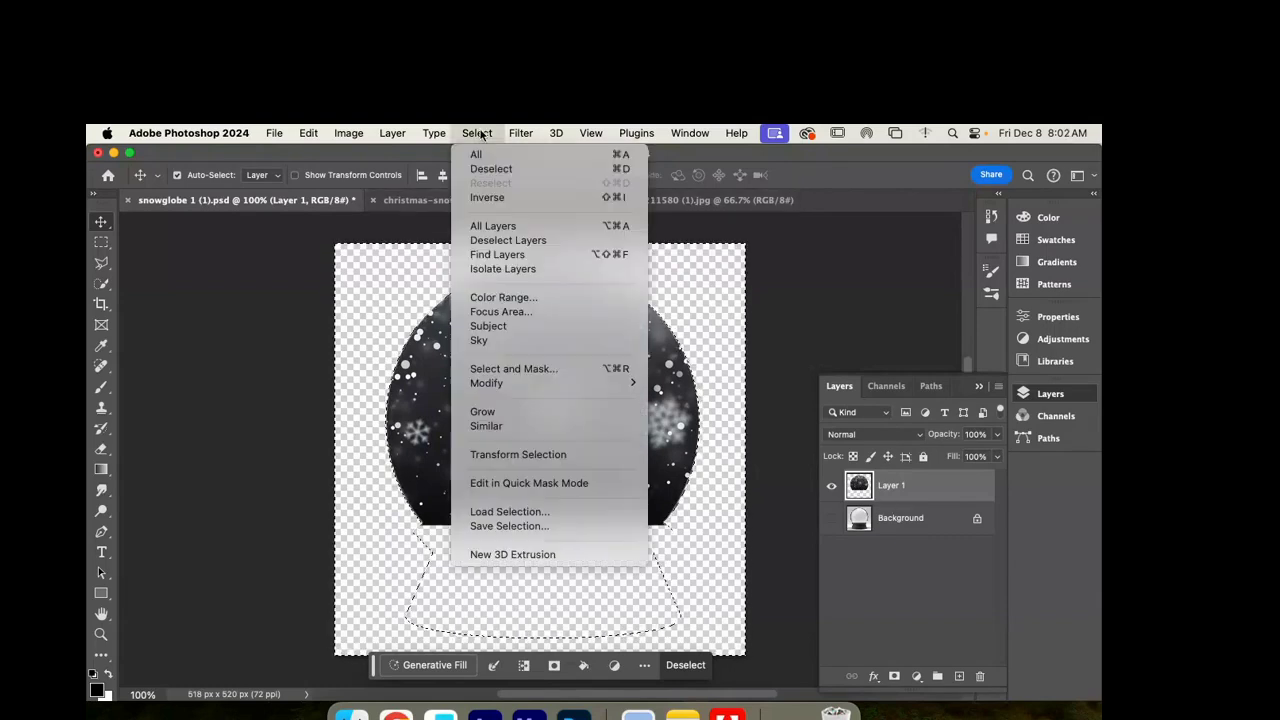
pyautogui.click(505, 169)
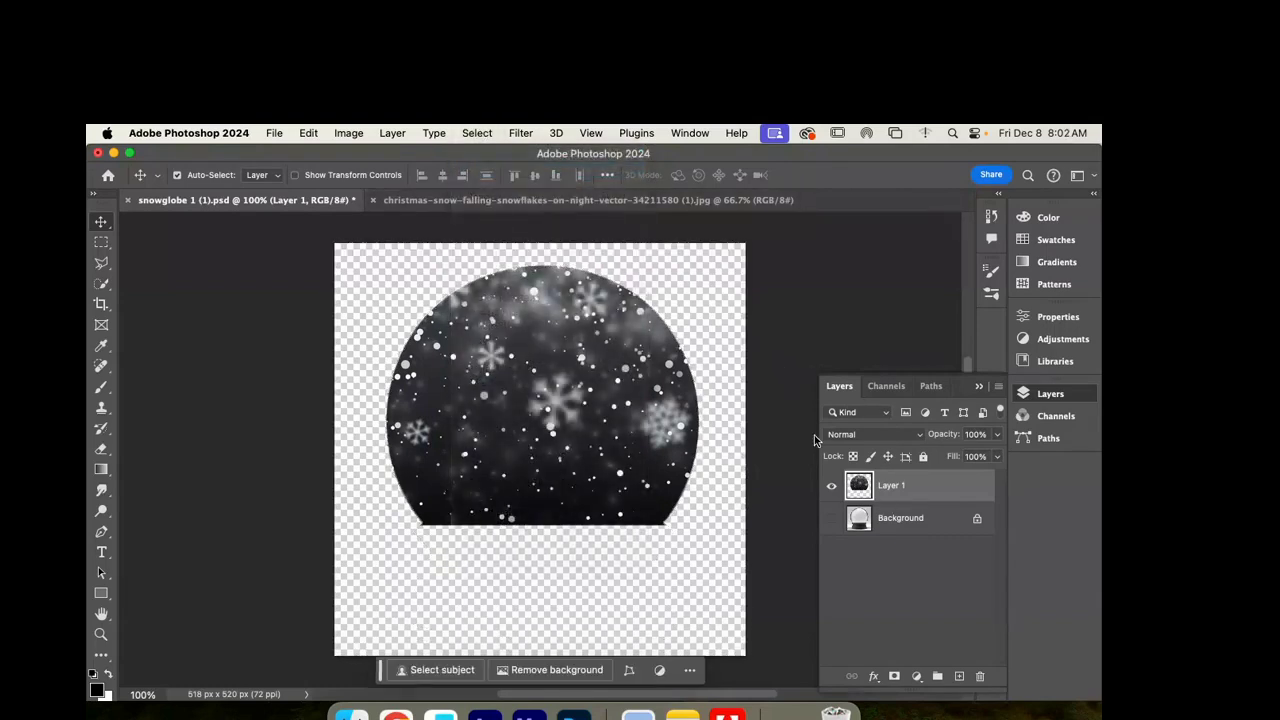
# Step: Show the Background layer again and set Layer 1's blend mode to Overlay
pyautogui.click(832, 518)
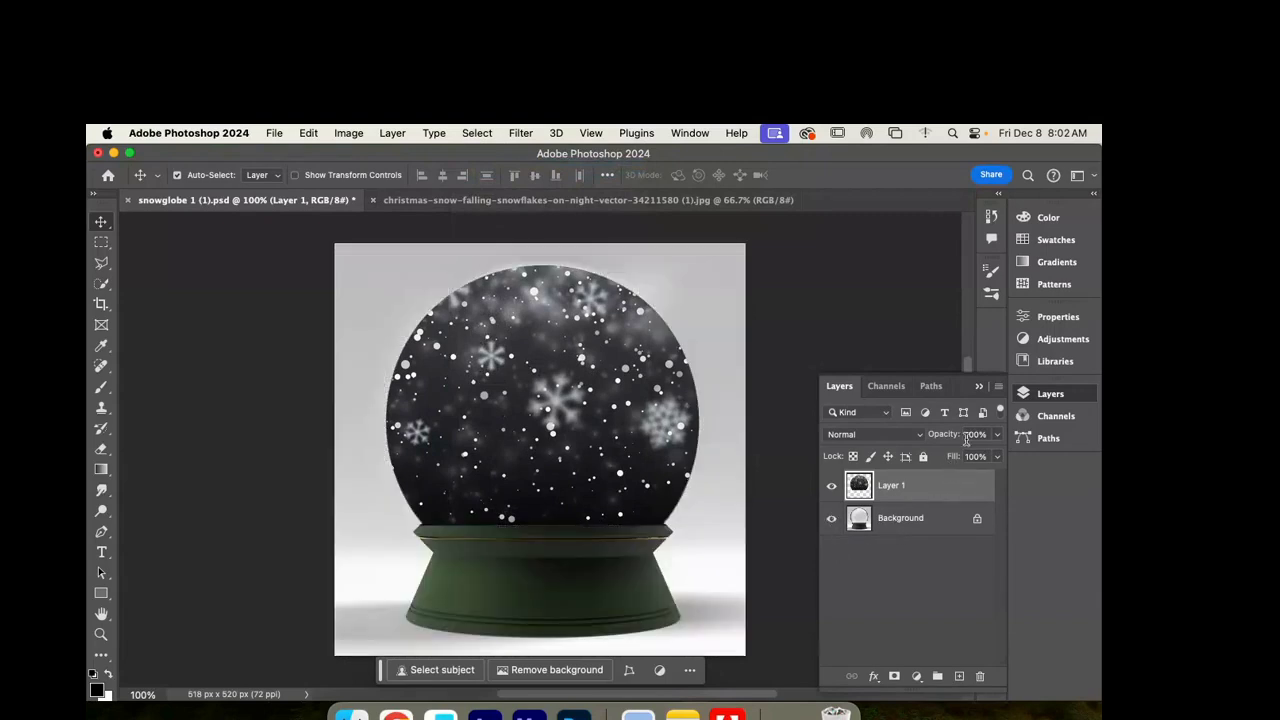
pyautogui.click(915, 436)
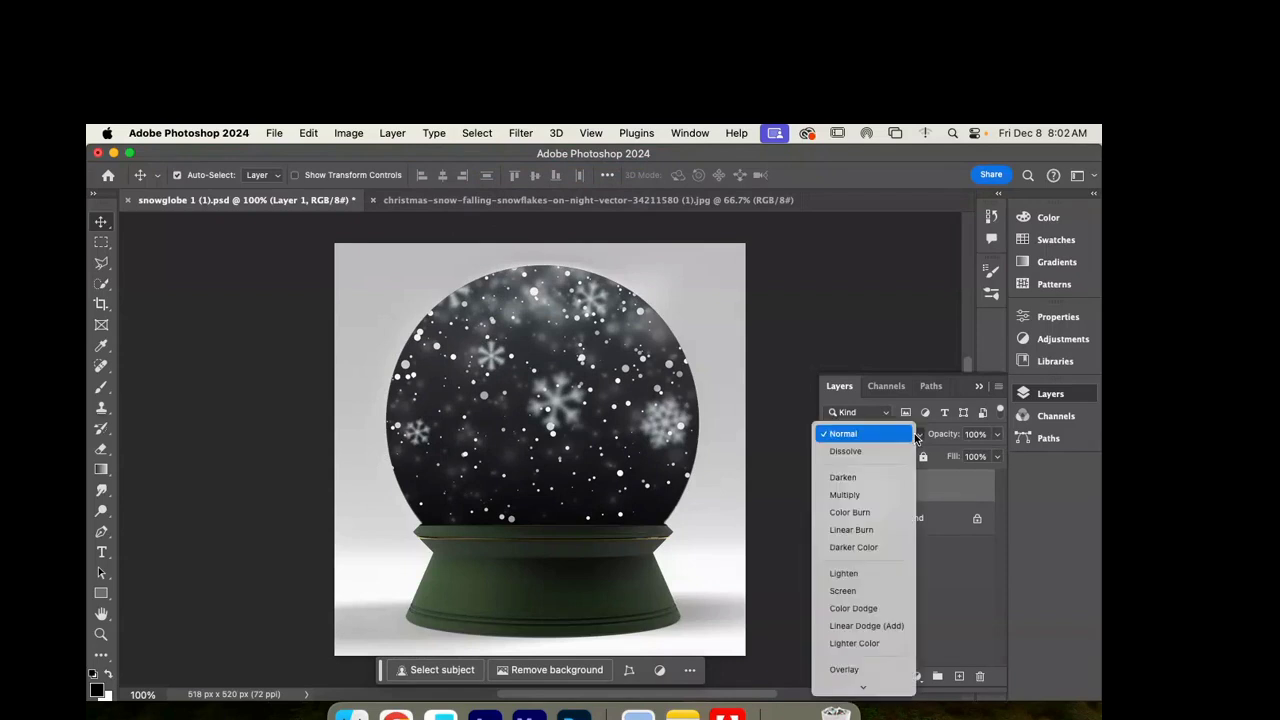
pyautogui.click(863, 670)
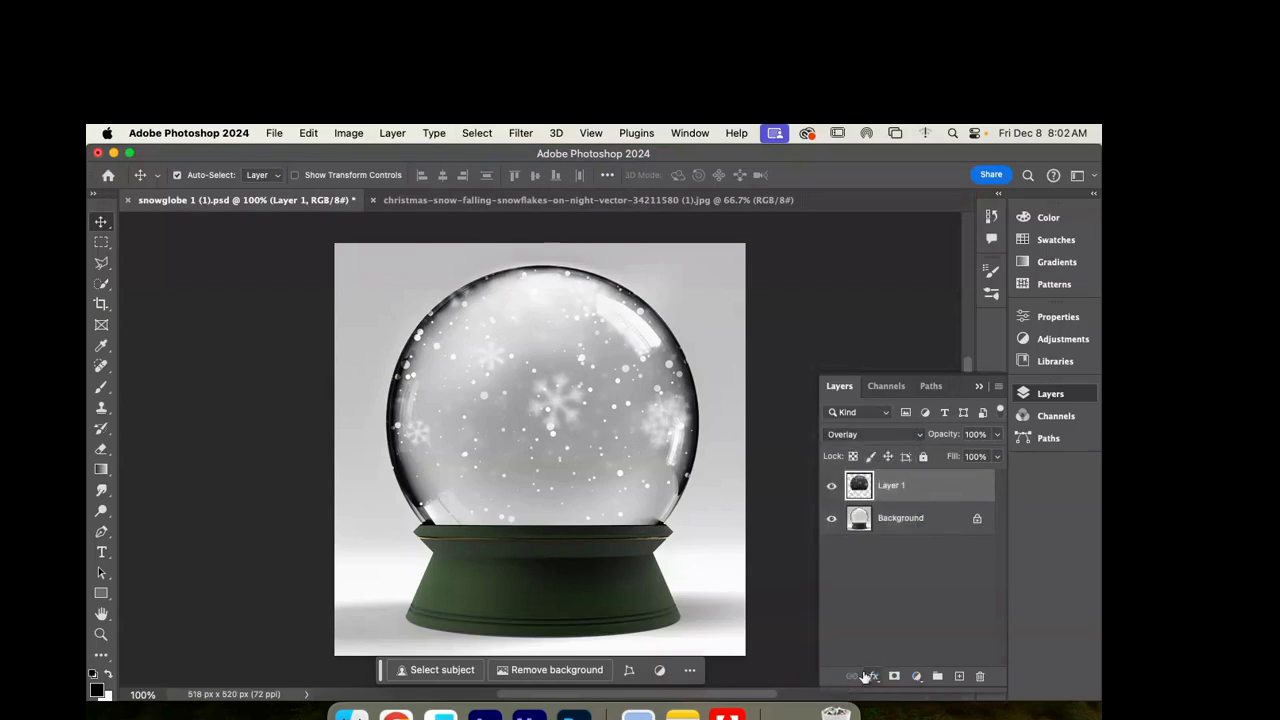
# Step: Make the Background layer active in the snow globe document and open snowman_as184910297.jpeg from Downloads
pyautogui.click(903, 523)
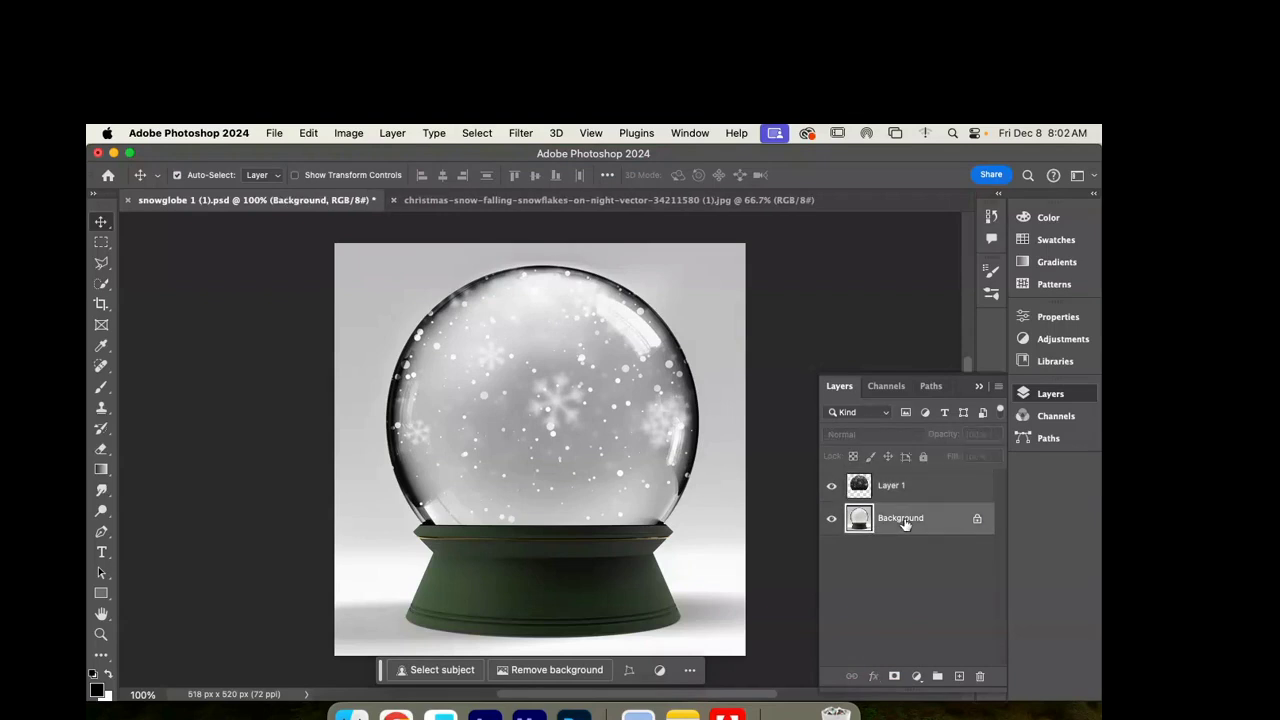
pyautogui.click(275, 133)
pyautogui.click(297, 174)
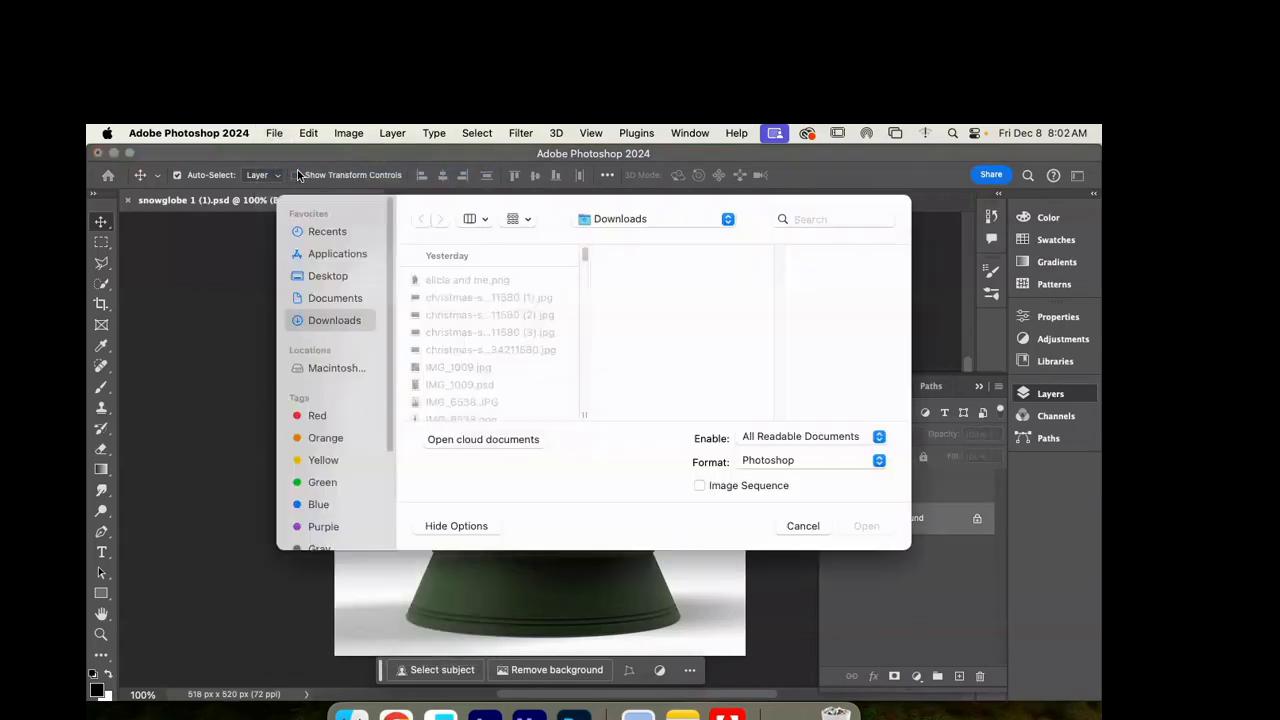
pyautogui.moveTo(586, 262); pyautogui.dragTo(585, 268)
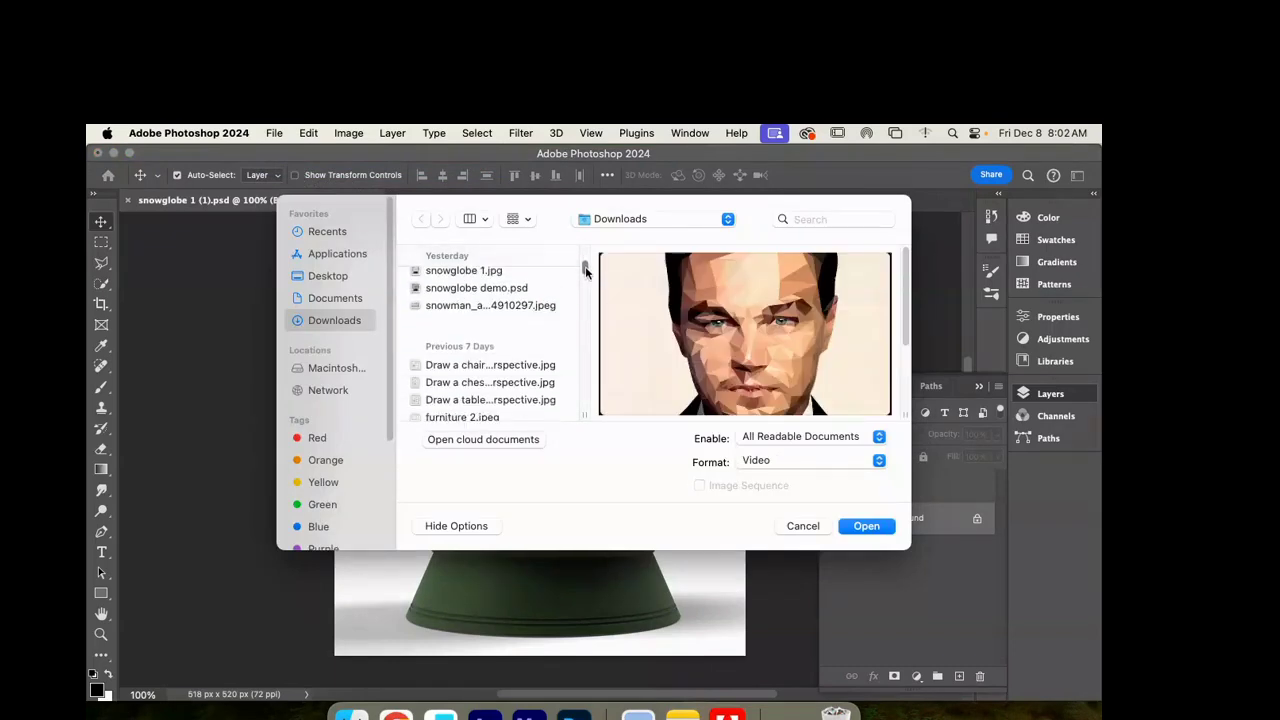
pyautogui.click(515, 304)
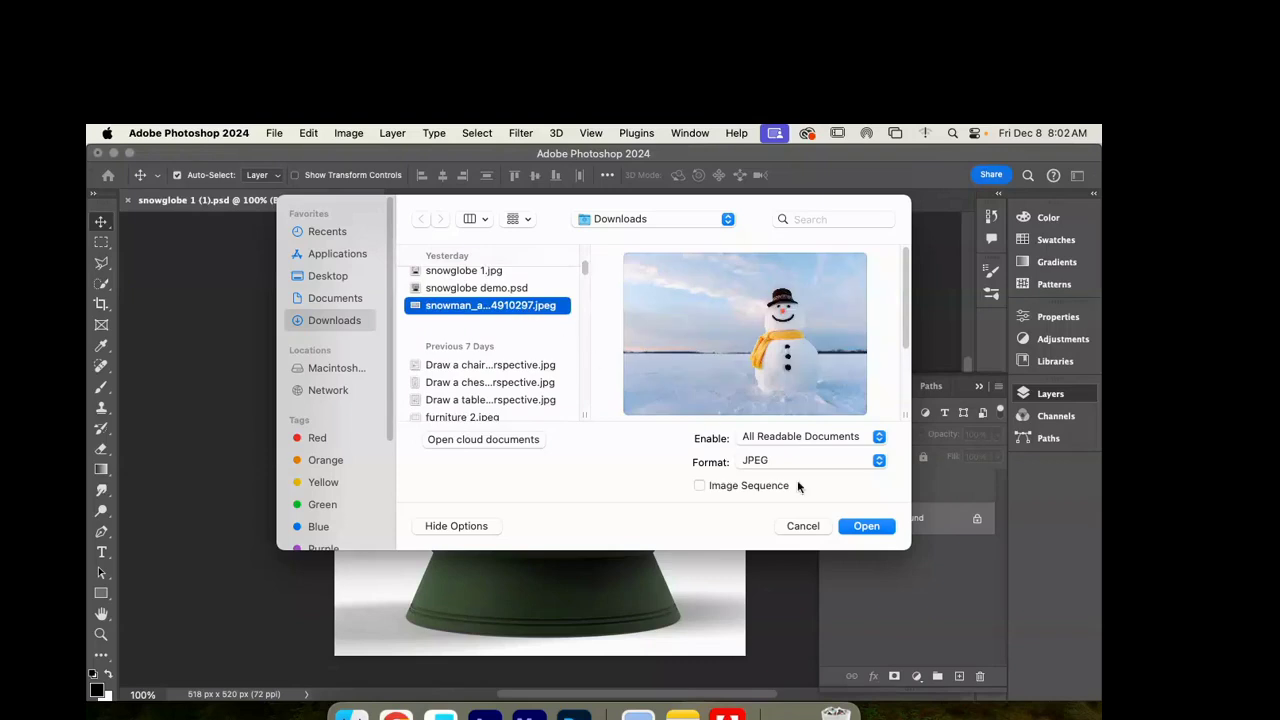
pyautogui.click(880, 528)
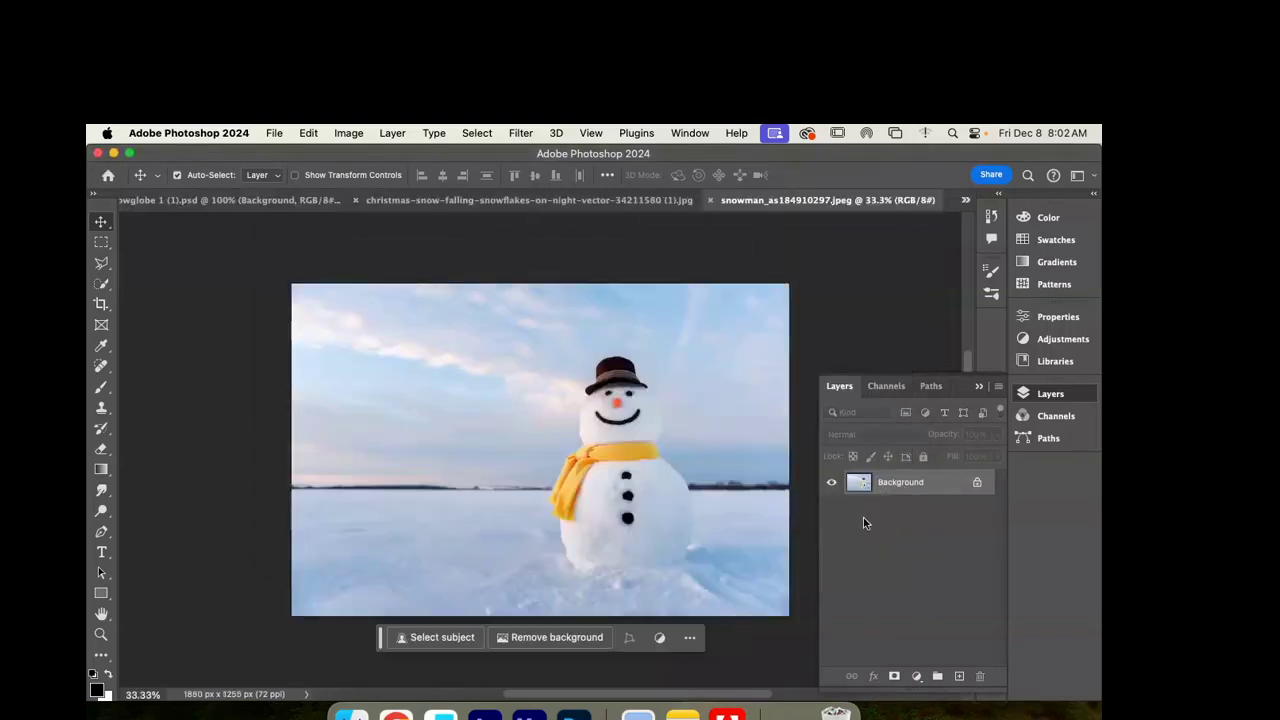
# Step: Select the snowman in the opened photo with Select Subject and copy it
pyautogui.click(484, 133)
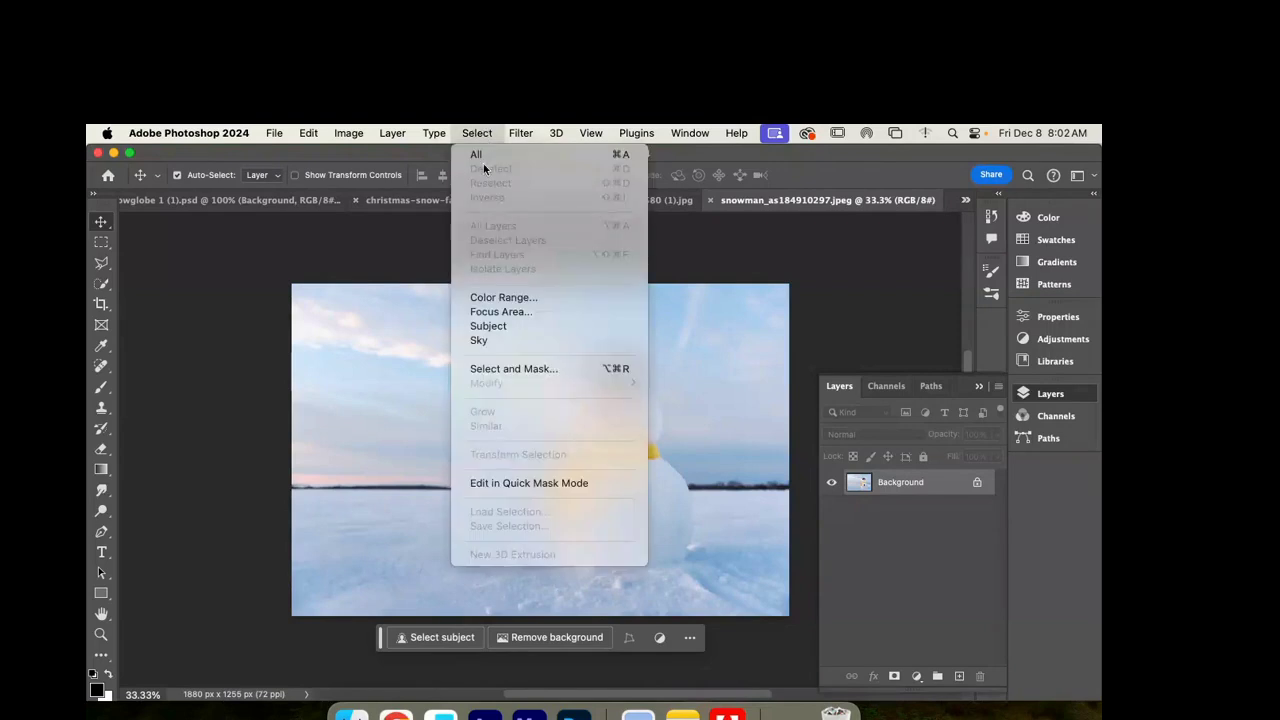
pyautogui.click(509, 326)
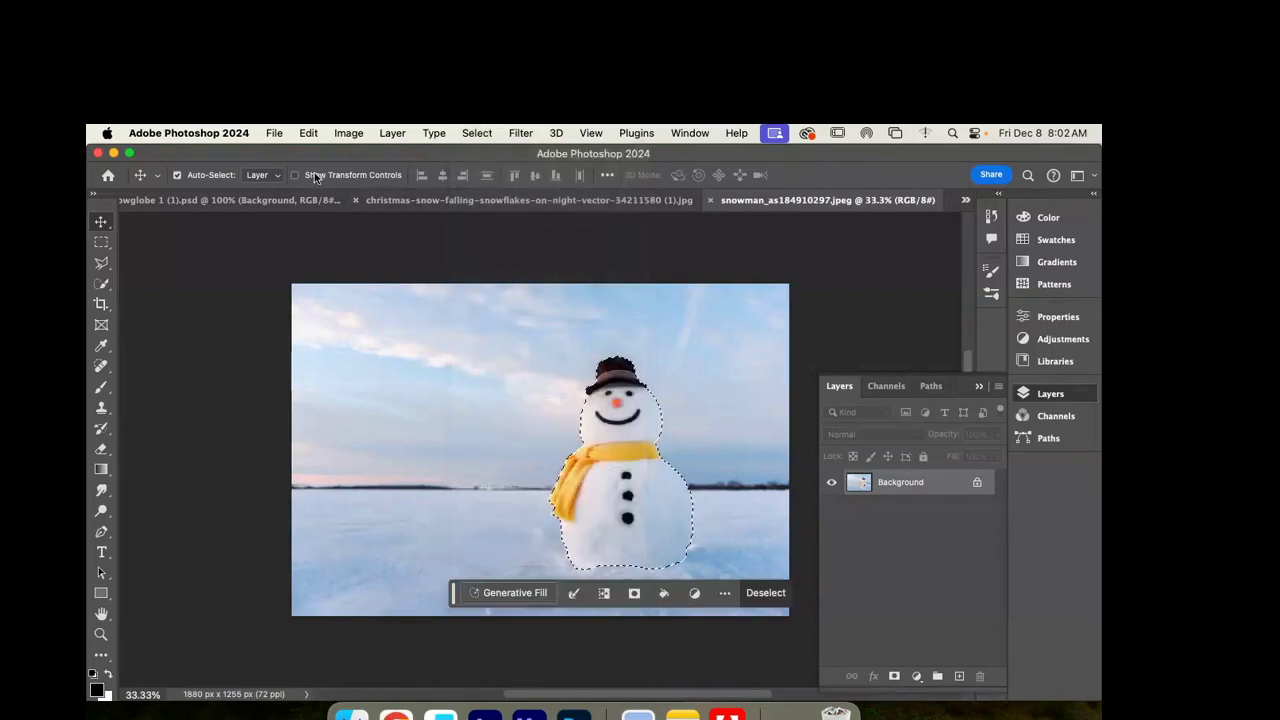
pyautogui.click(318, 134)
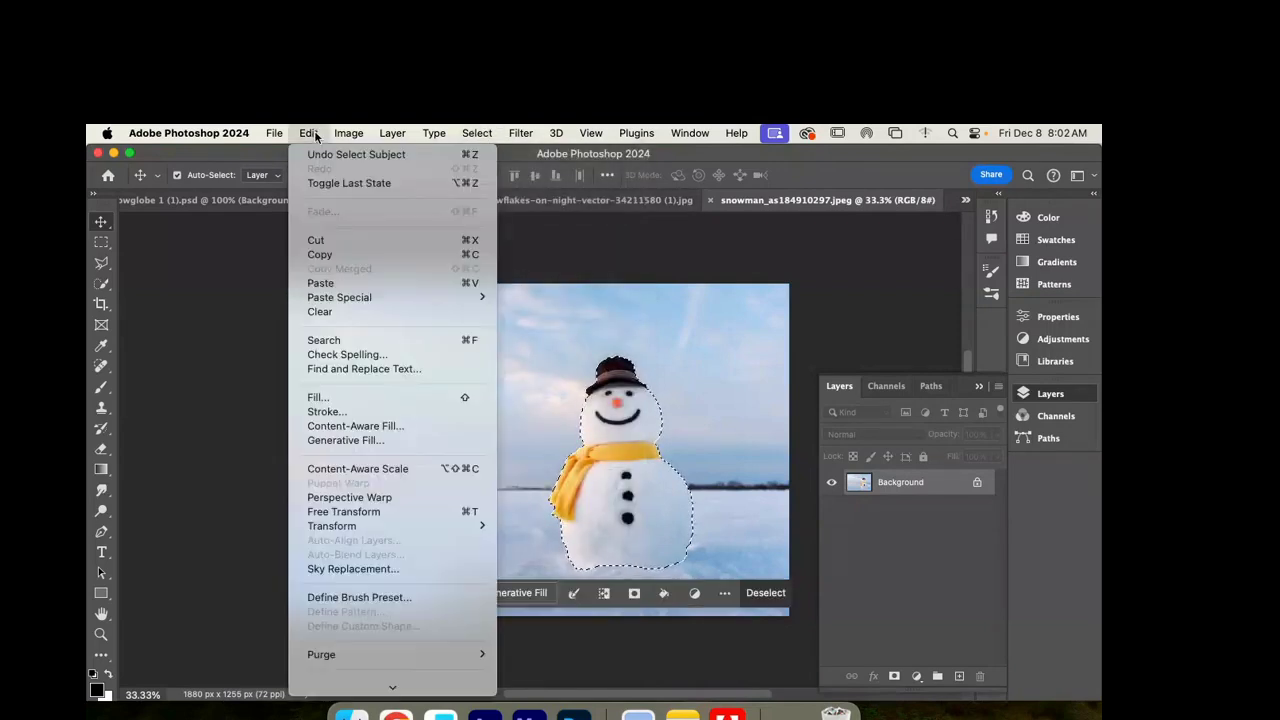
pyautogui.click(340, 258)
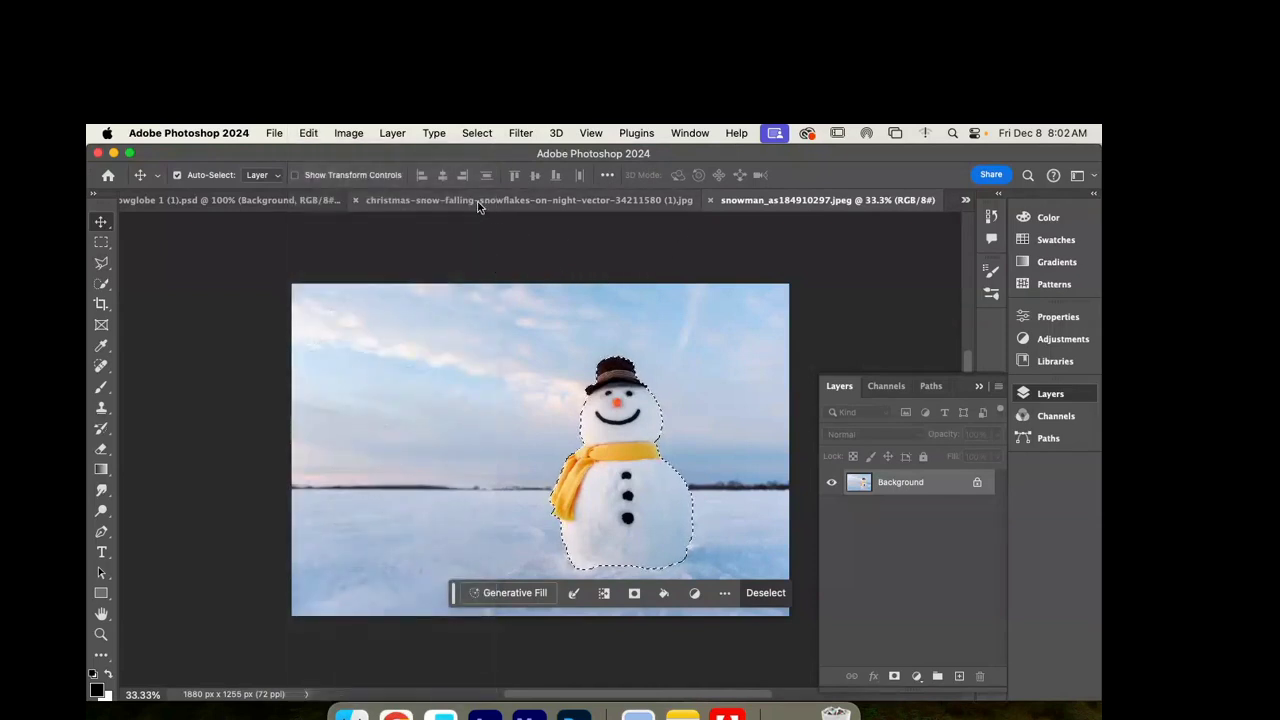
# Step: Paste the copied snowman into the snowglobe 1 (1).psd document, directly above the Background layer
pyautogui.click(312, 206)
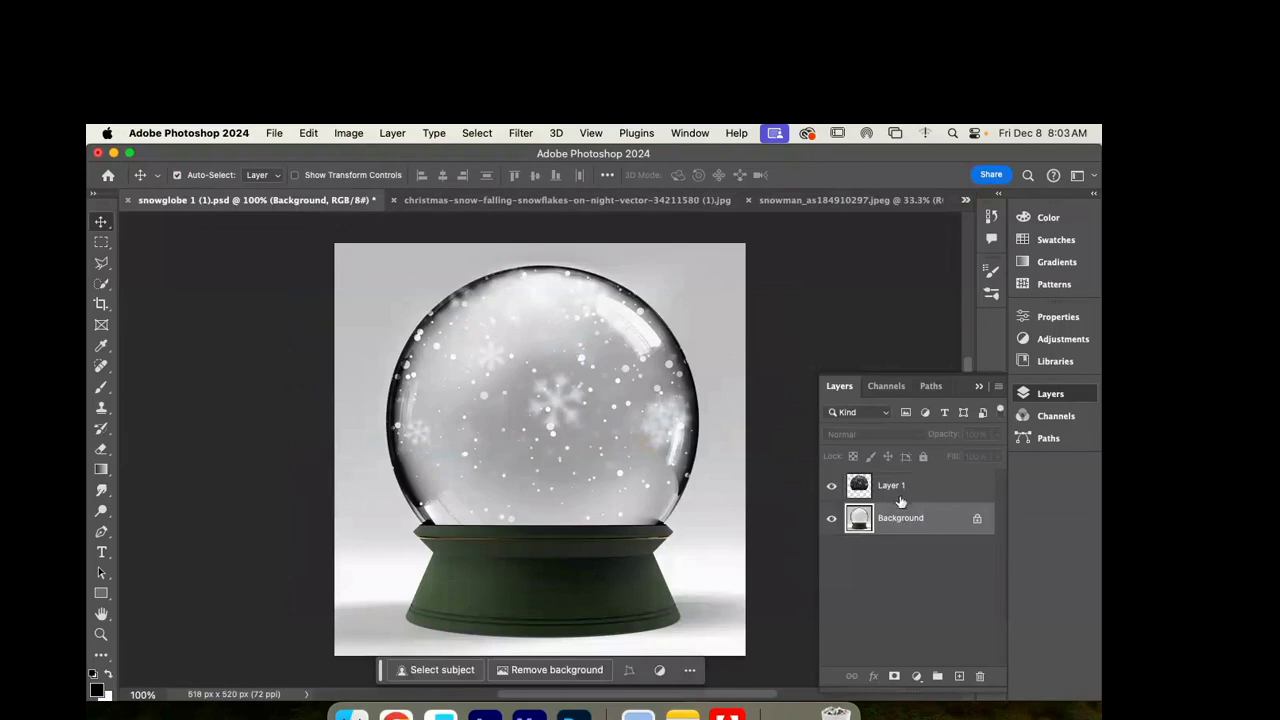
pyautogui.click(308, 133)
pyautogui.click(340, 288)
# Step: Scale the pasted snowman proportionally to about 22% and stand it on the green base inside the globe
pyautogui.click(309, 133)
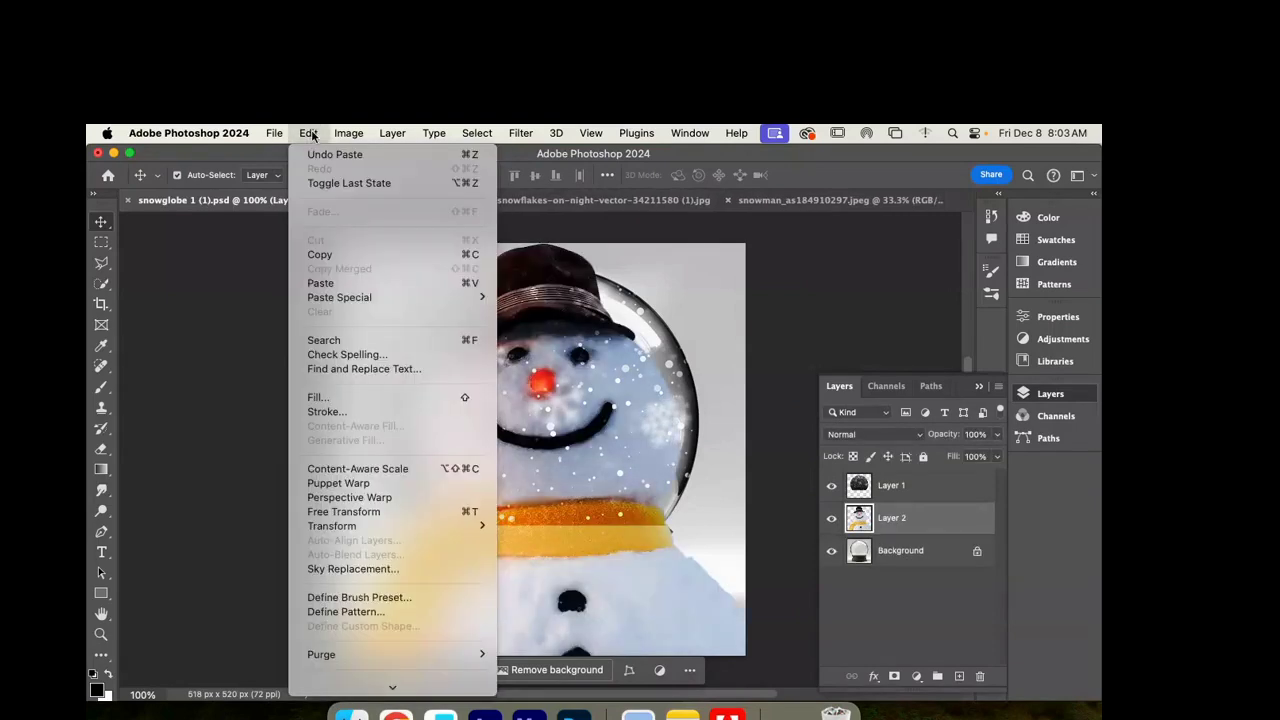
pyautogui.moveTo(392, 529)
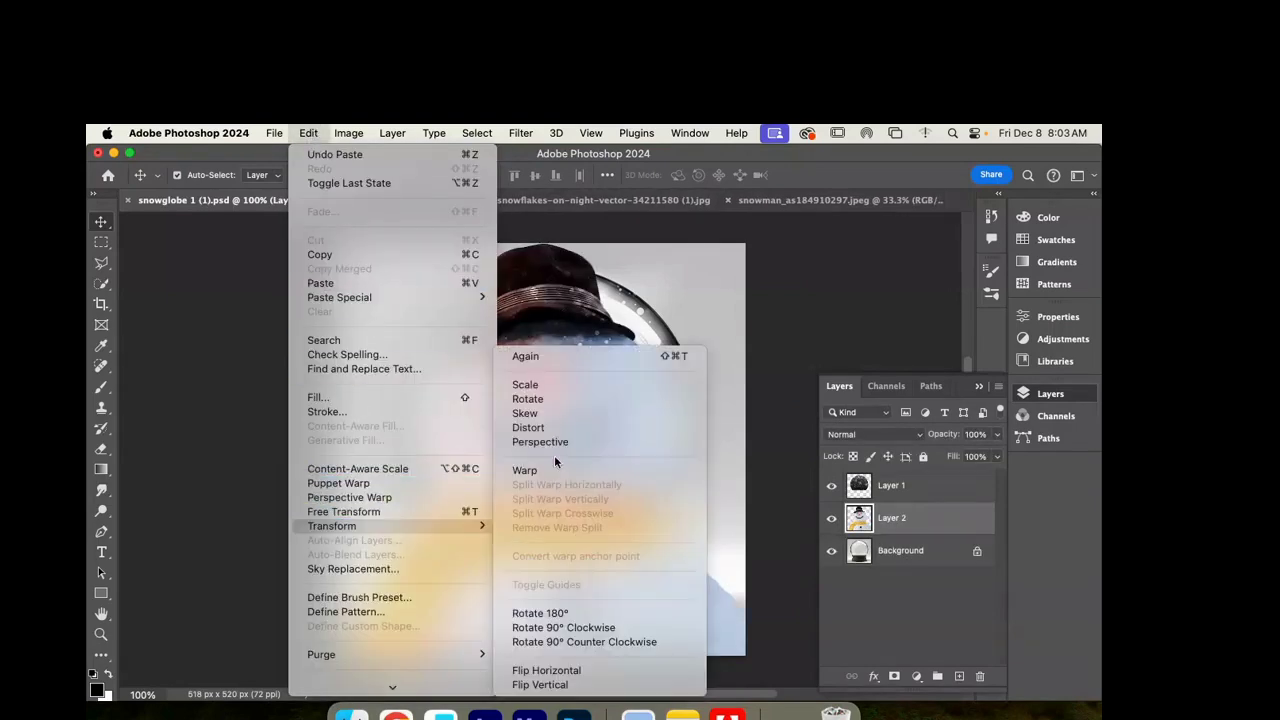
pyautogui.click(562, 388)
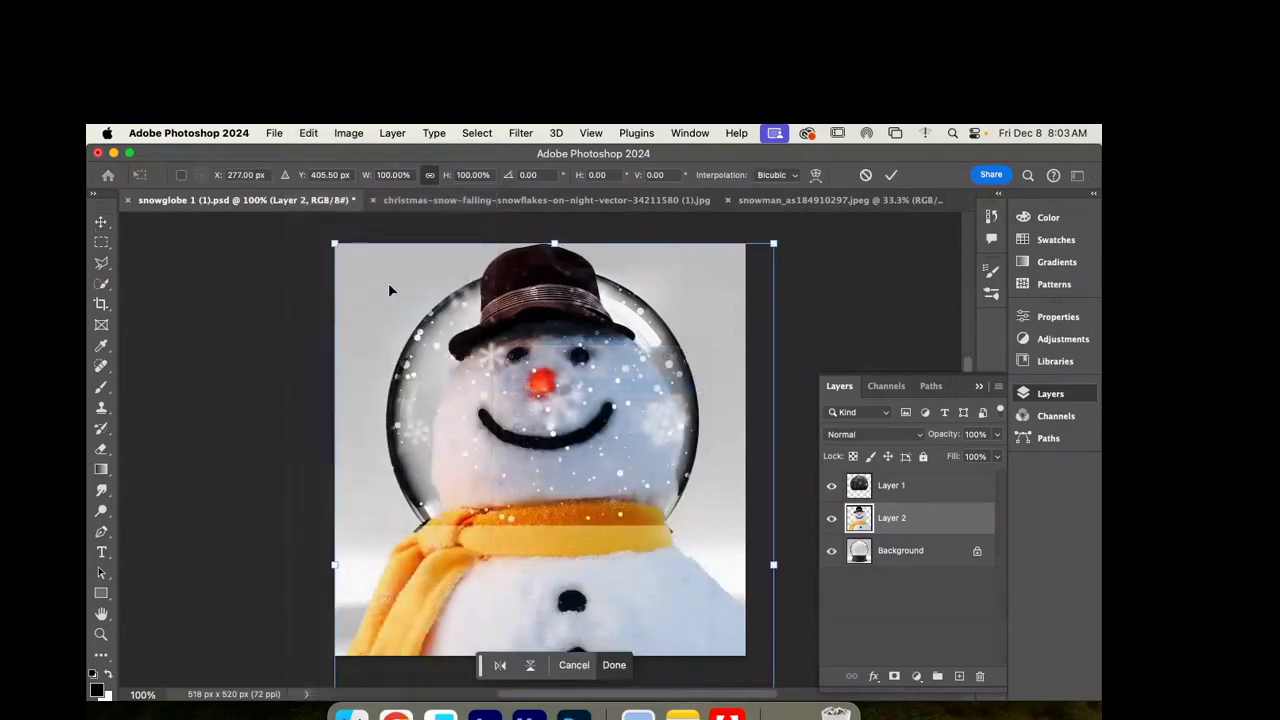
pyautogui.moveTo(333, 242); pyautogui.dragTo(527, 443)
pyautogui.moveTo(570, 485); pyautogui.dragTo(558, 443)
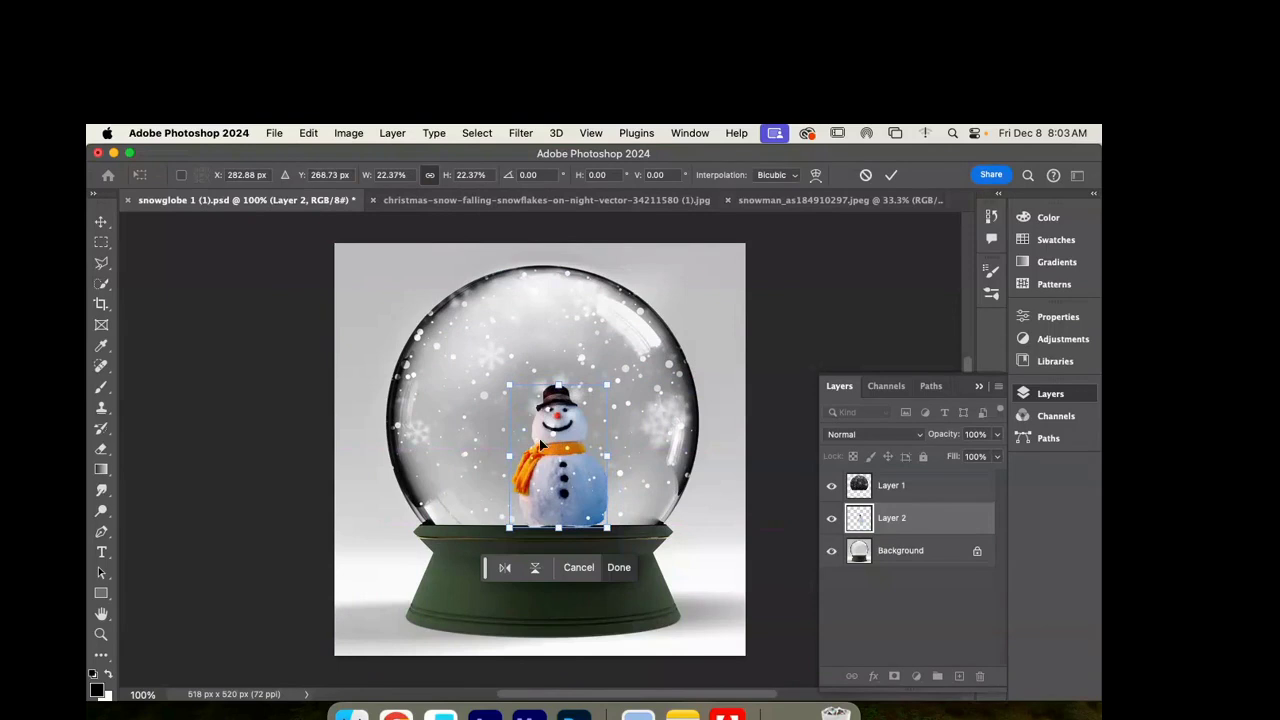
pyautogui.click(894, 175)
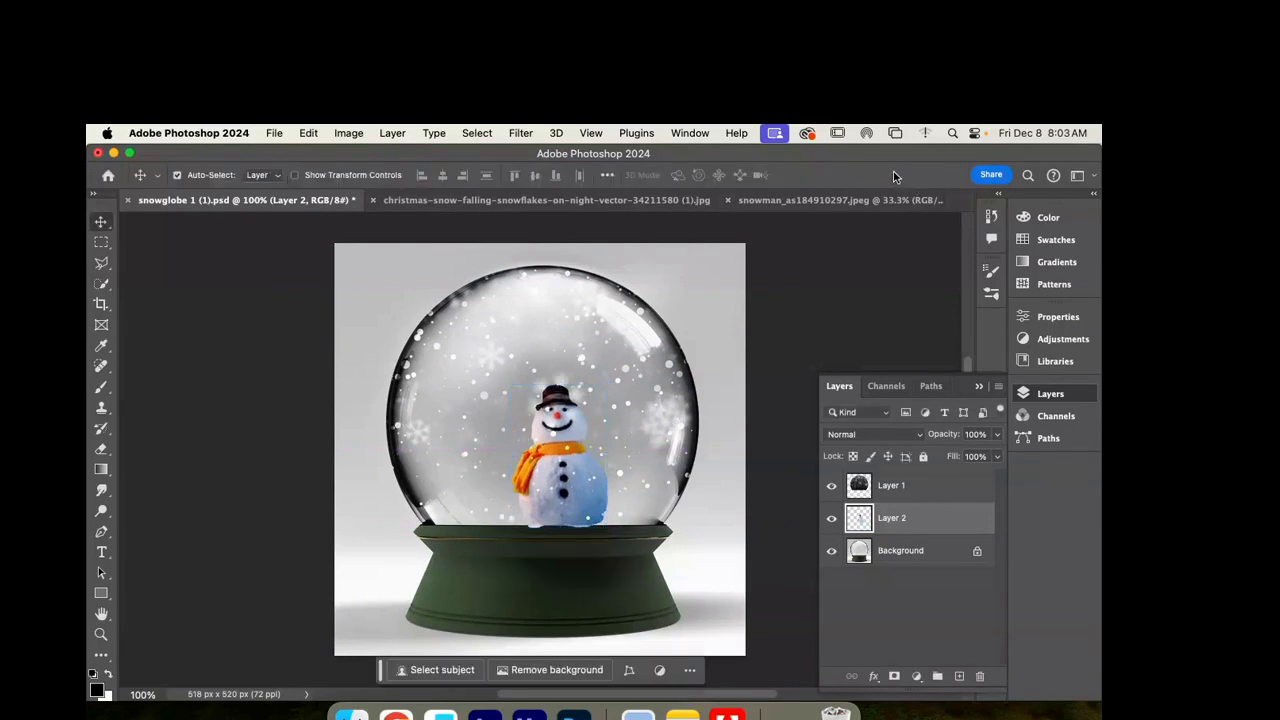
# Step: Set the snowman layer's blend mode to Overlay and switch to Chrome
pyautogui.click(919, 436)
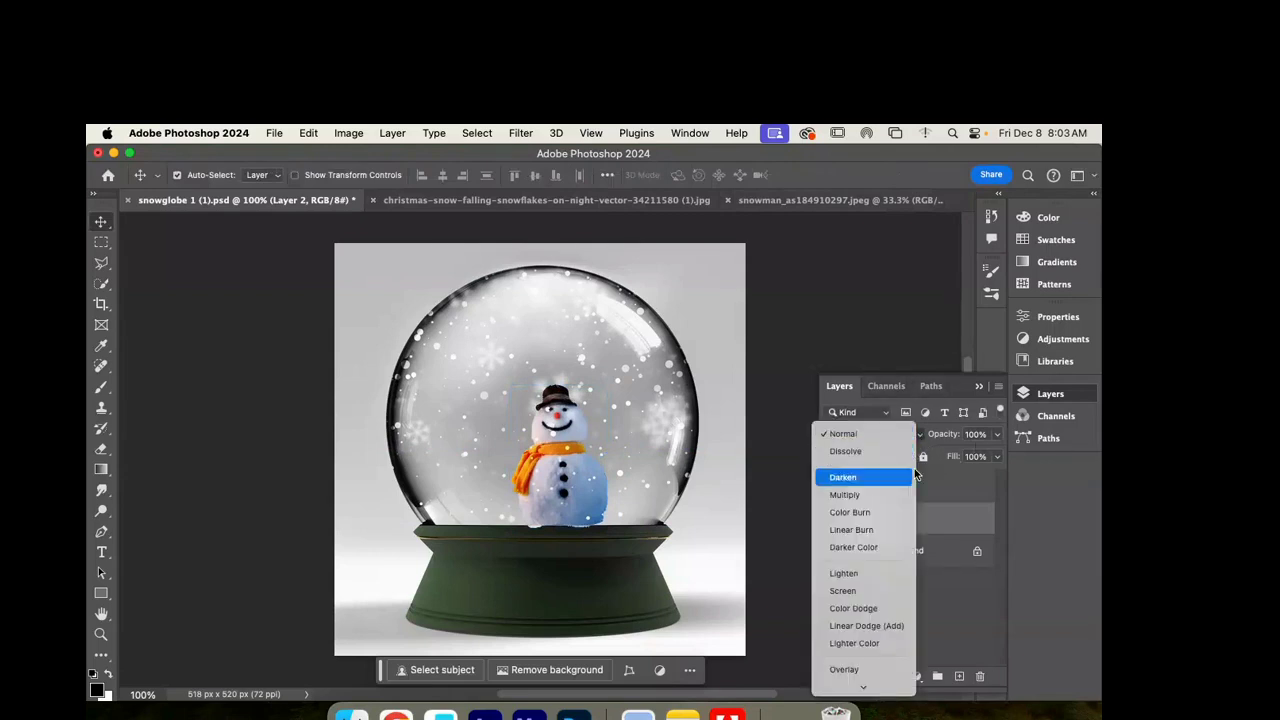
pyautogui.click(858, 670)
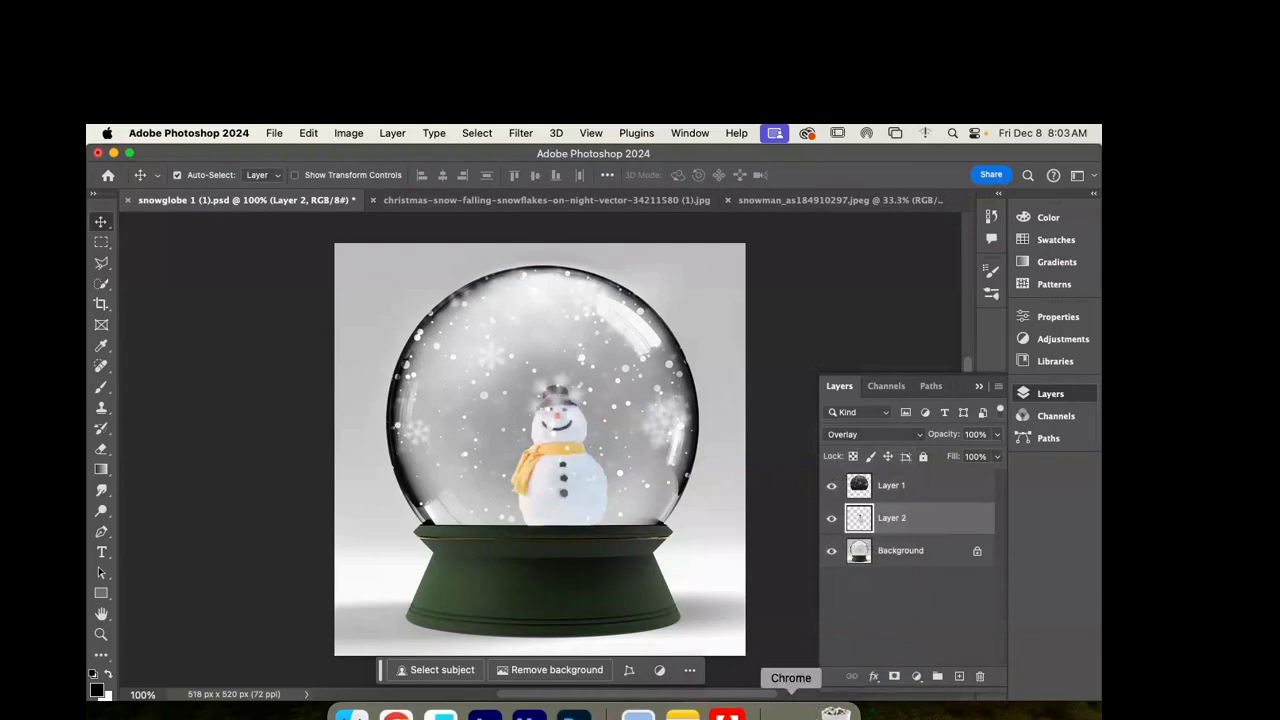
pyautogui.click(790, 712)
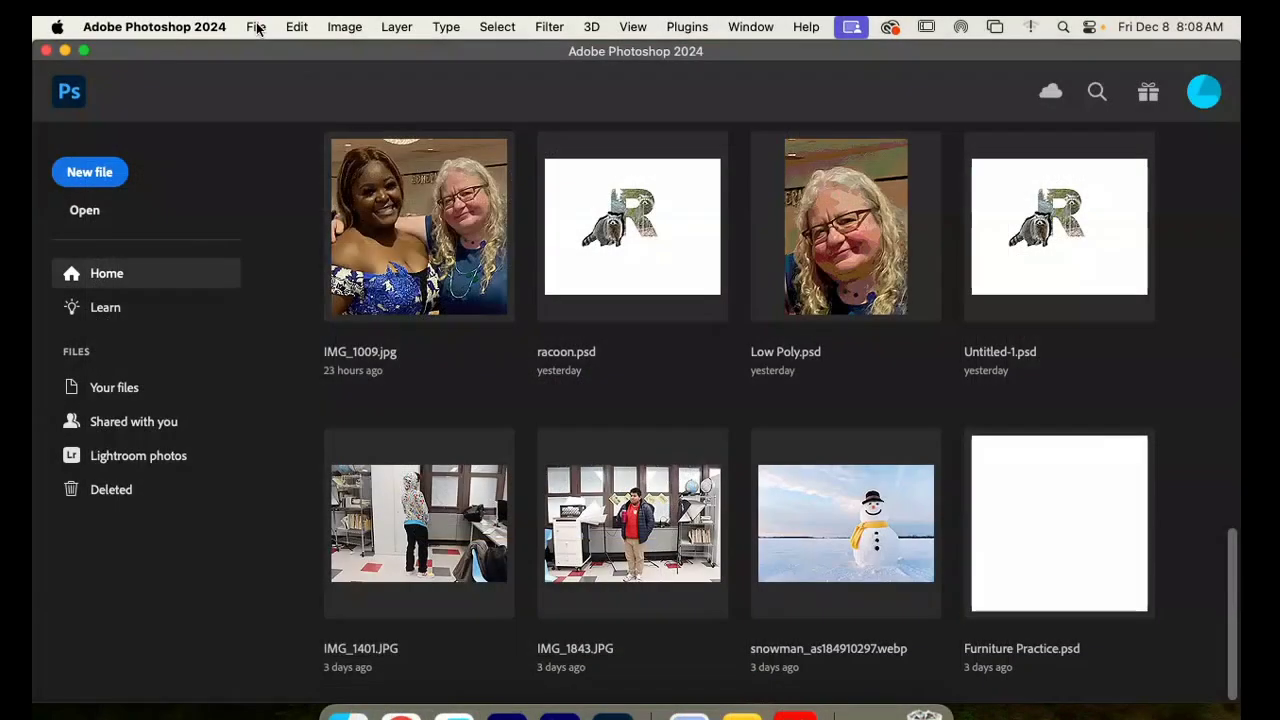
# Step: Open IMG_2682.jpg from Downloads and select the two embracing people with Select Subject
pyautogui.click(257, 27)
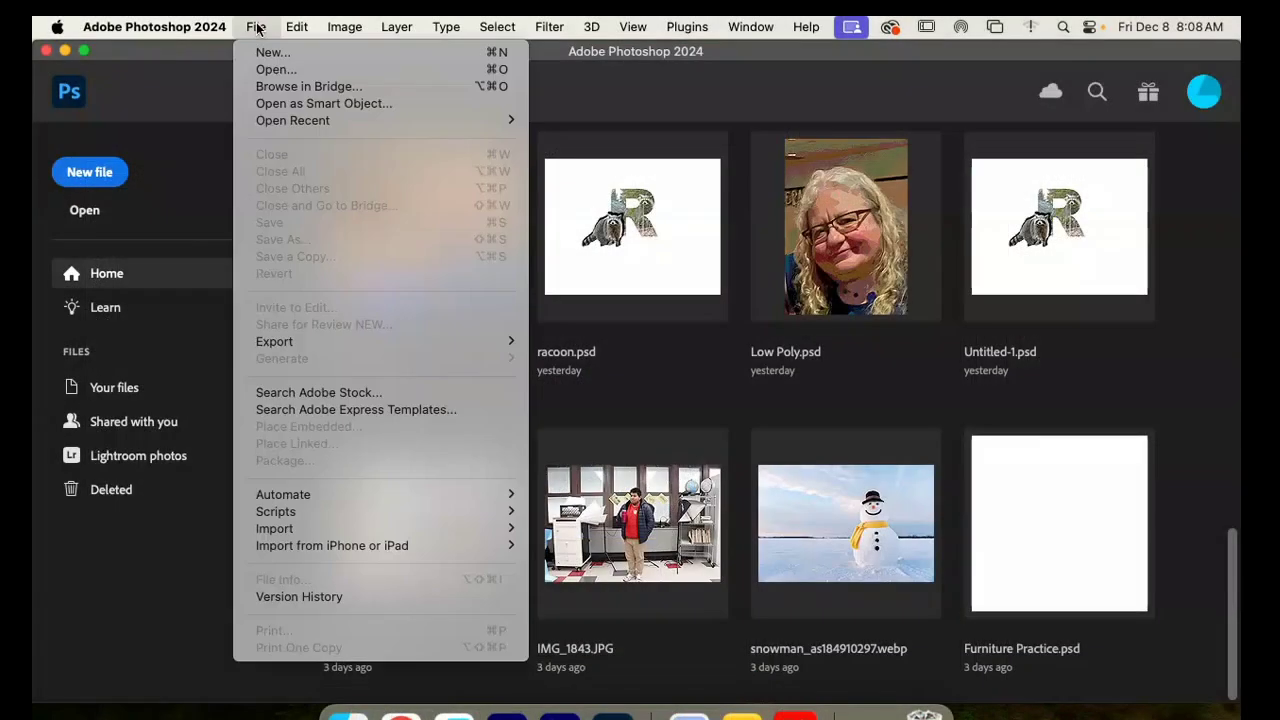
pyautogui.click(290, 78)
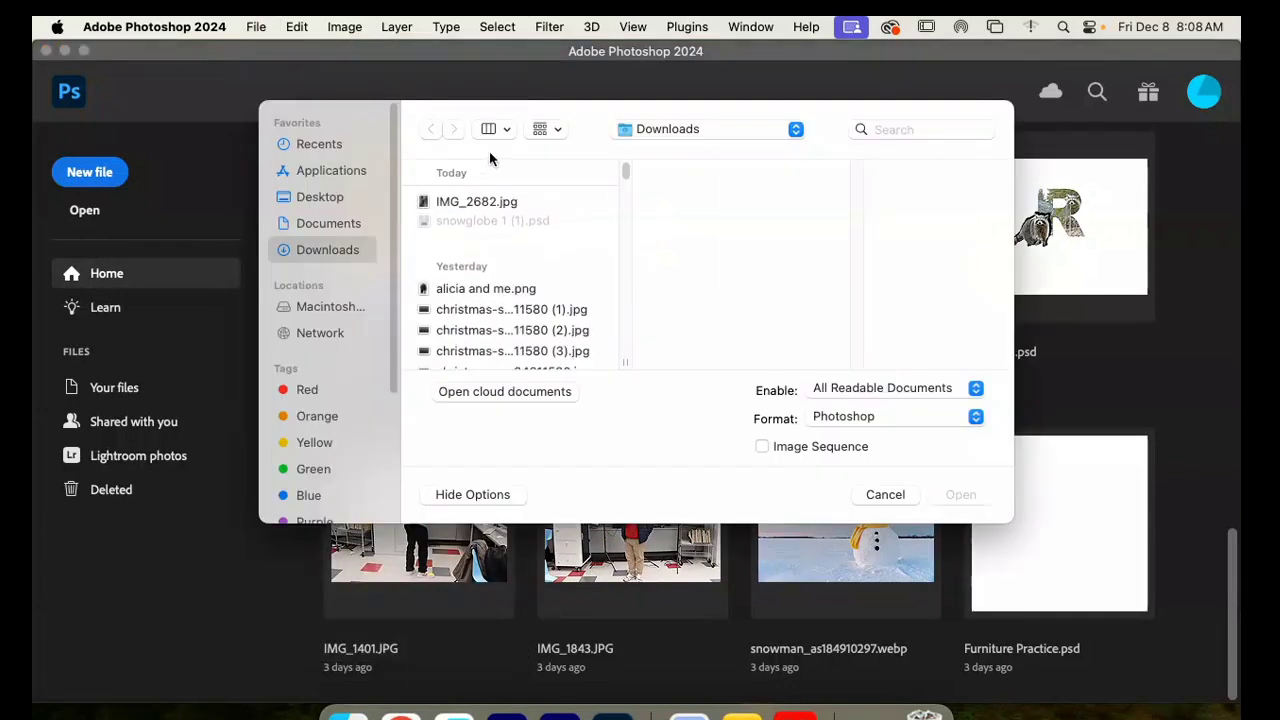
pyautogui.click(503, 204)
pyautogui.click(955, 496)
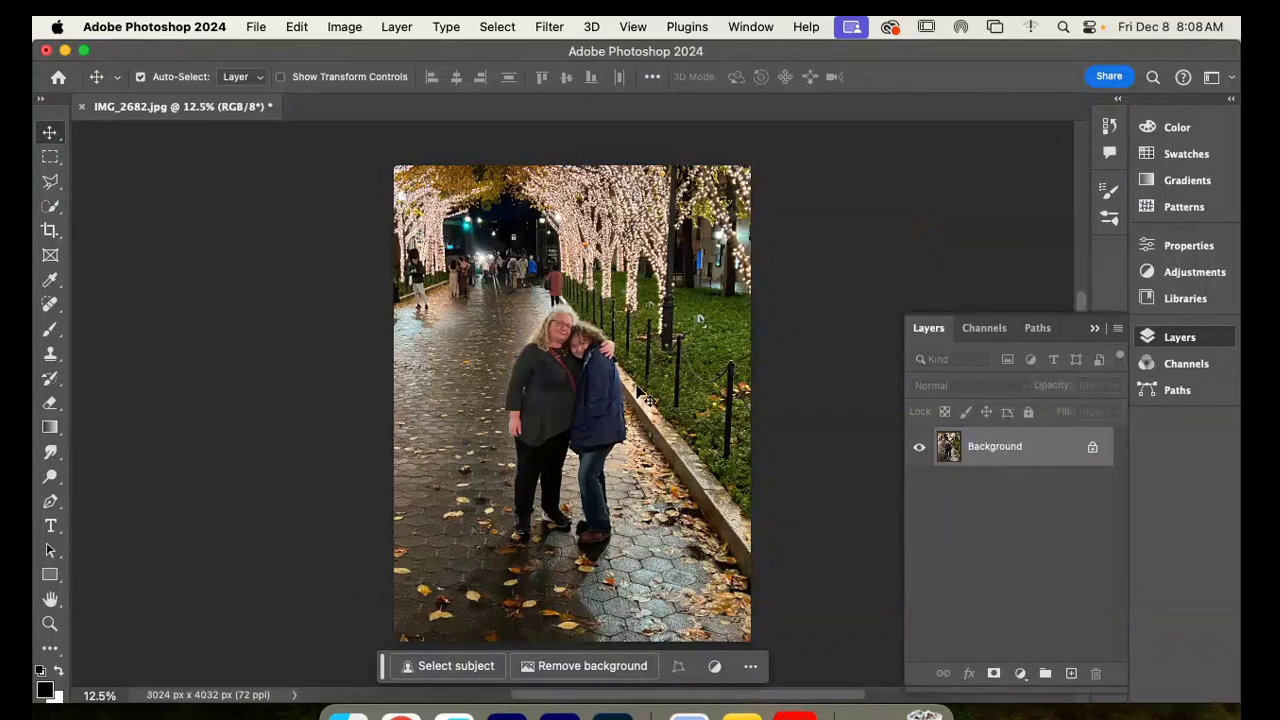
pyautogui.click(496, 27)
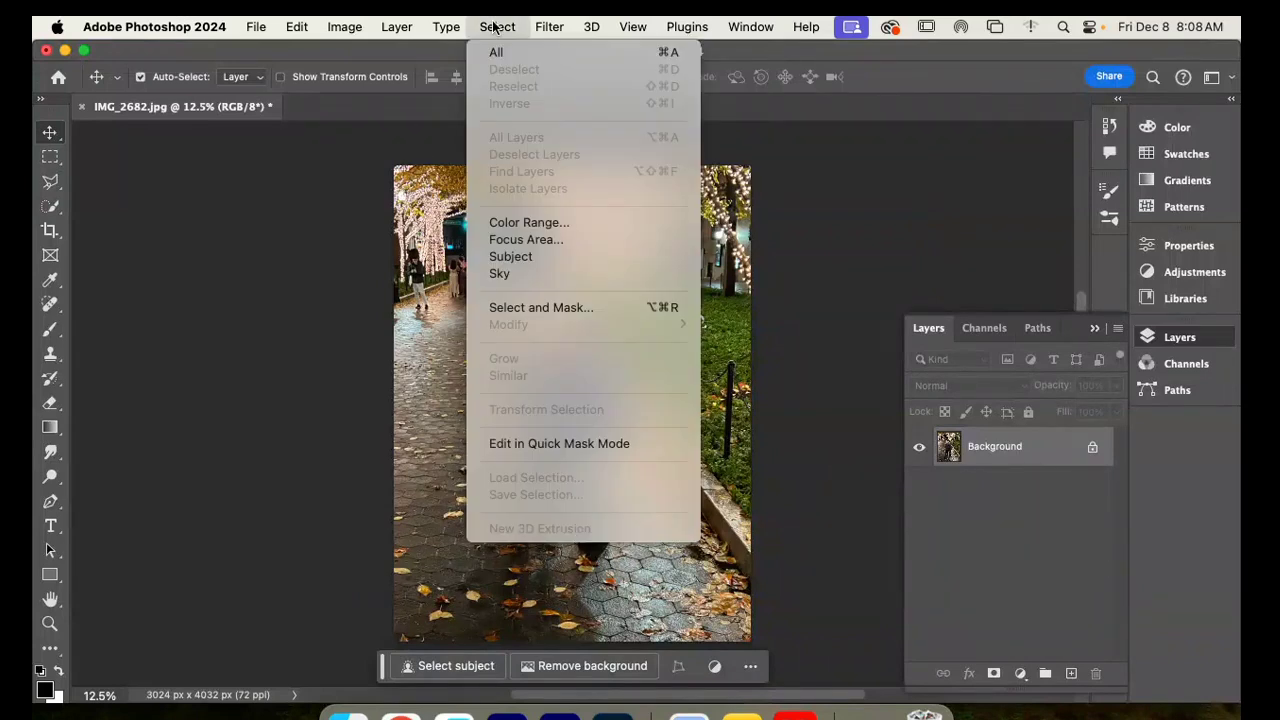
pyautogui.click(544, 259)
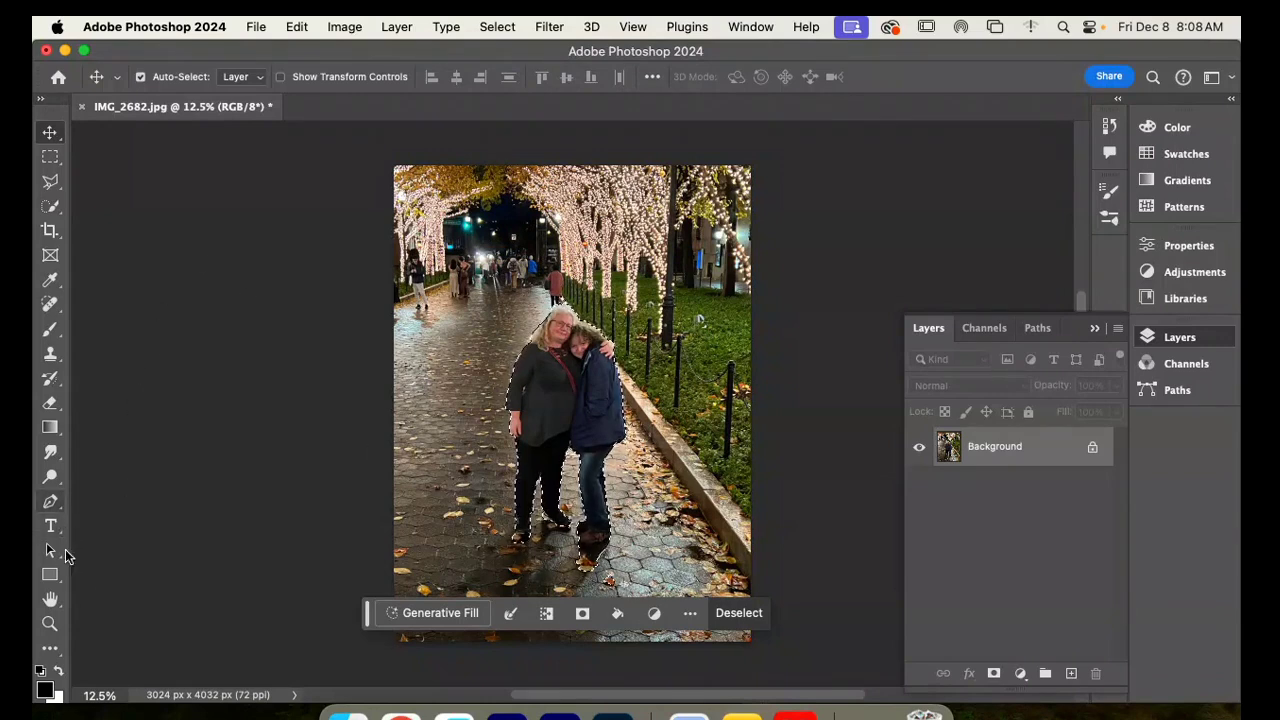
# Step: Subtract the leaves and dark shadow beneath the brown shoe from the selection, using the Quick Selection tool at 11 px
pyautogui.click(49, 623)
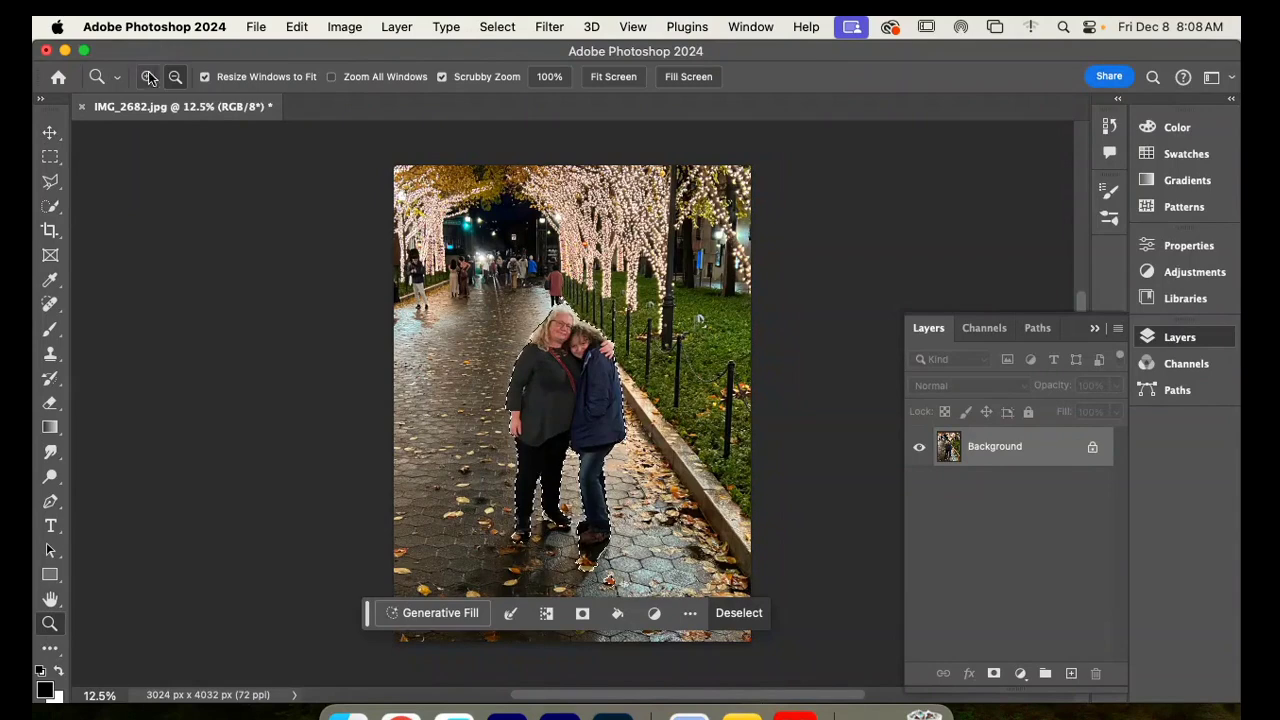
pyautogui.moveTo(565, 541); pyautogui.dragTo(565, 541)
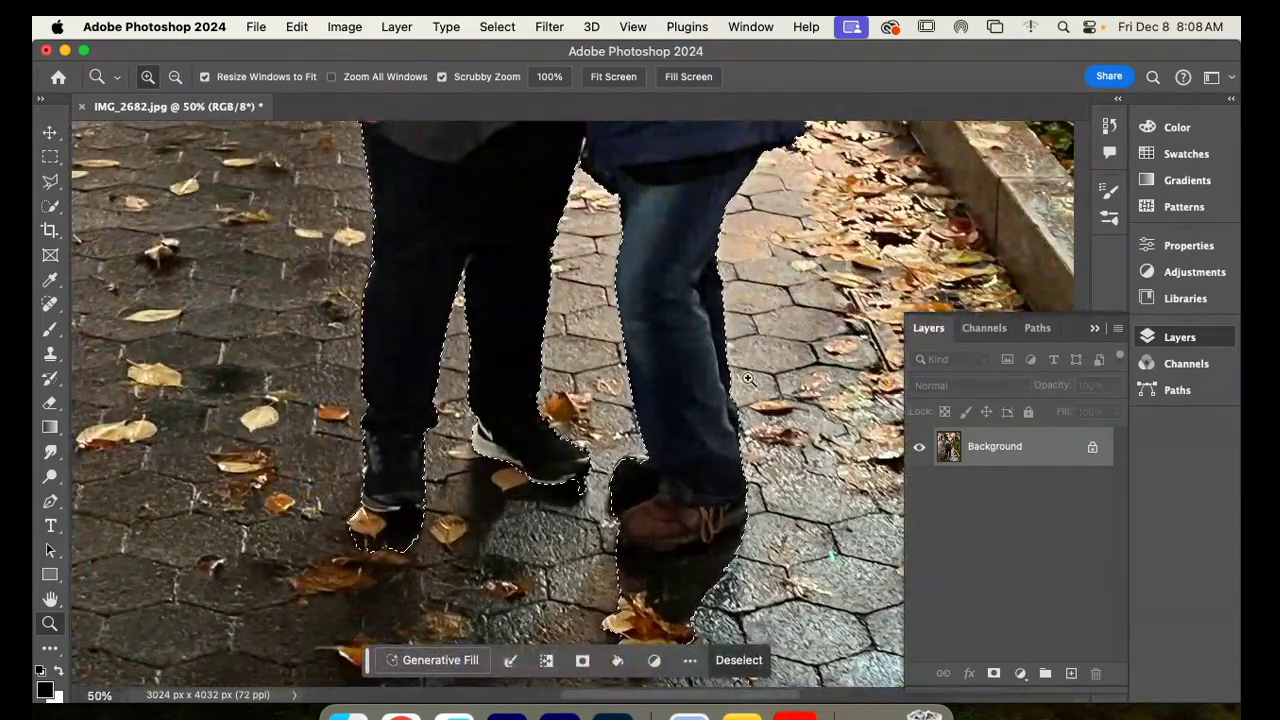
pyautogui.click(50, 600)
pyautogui.moveTo(492, 551); pyautogui.dragTo(470, 433)
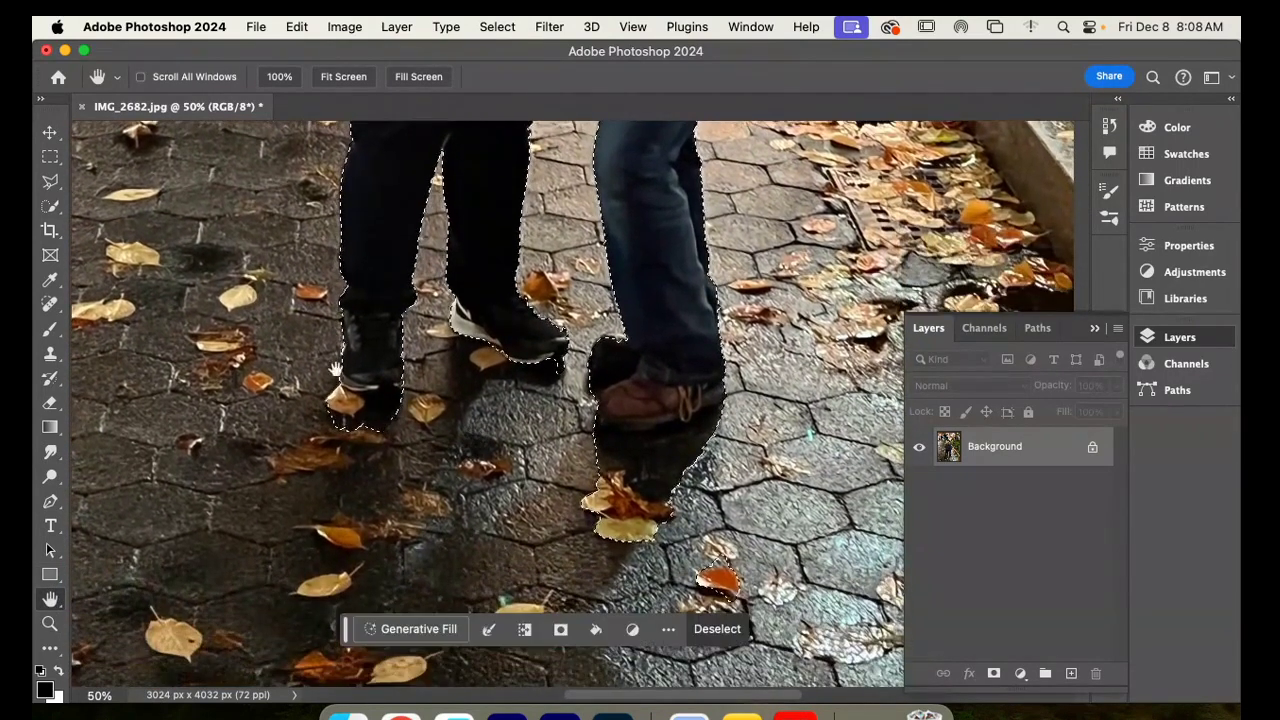
pyautogui.click(51, 209)
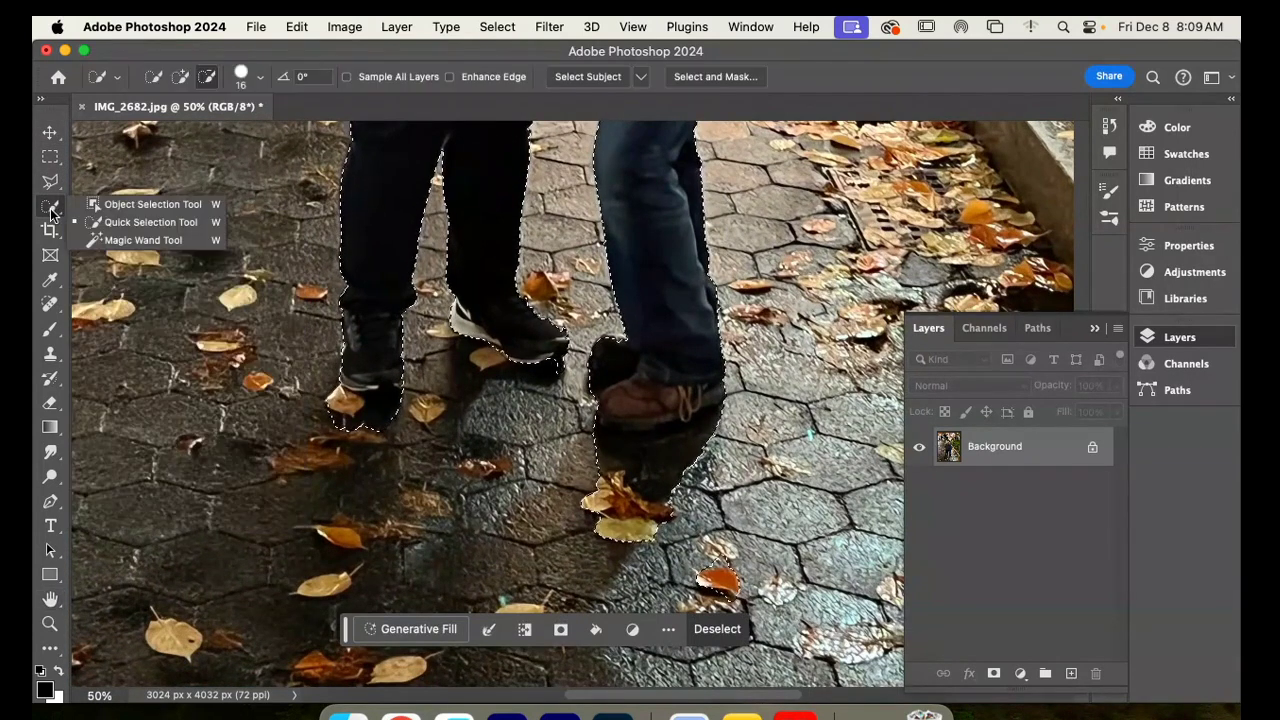
pyautogui.click(153, 222)
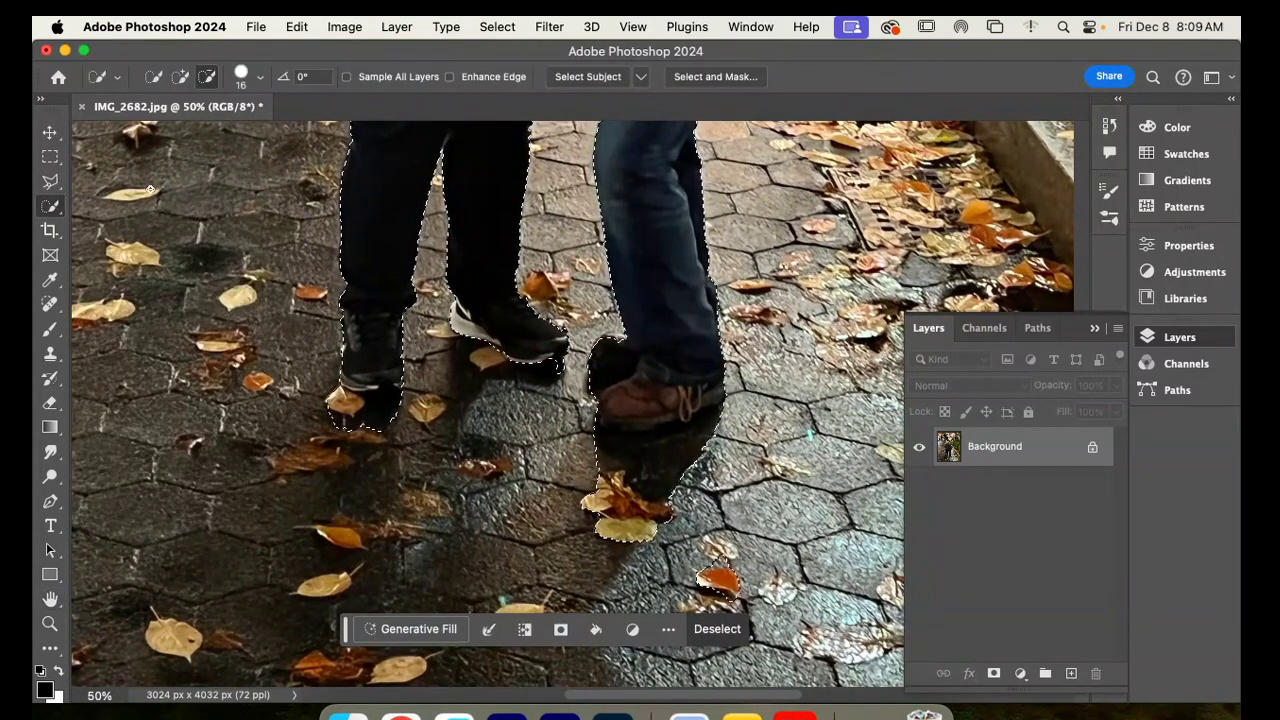
pyautogui.click(208, 77)
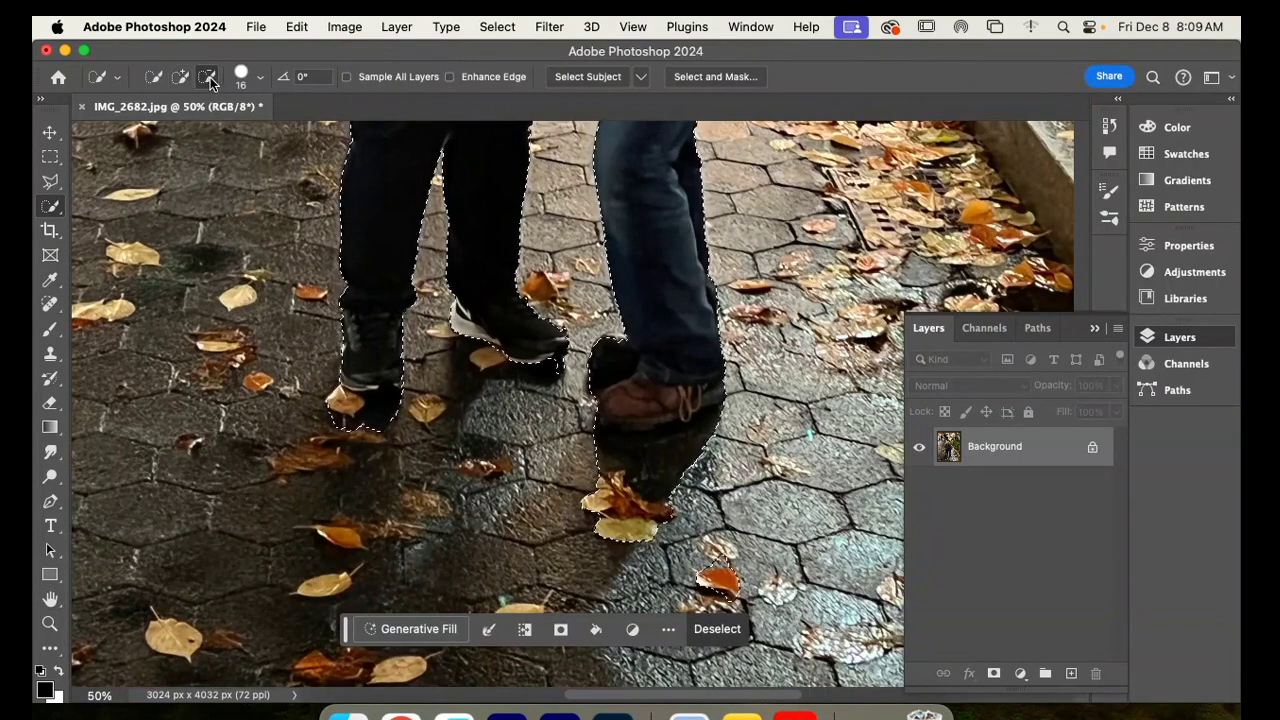
pyautogui.click(261, 79)
pyautogui.moveTo(167, 133); pyautogui.dragTo(162, 131)
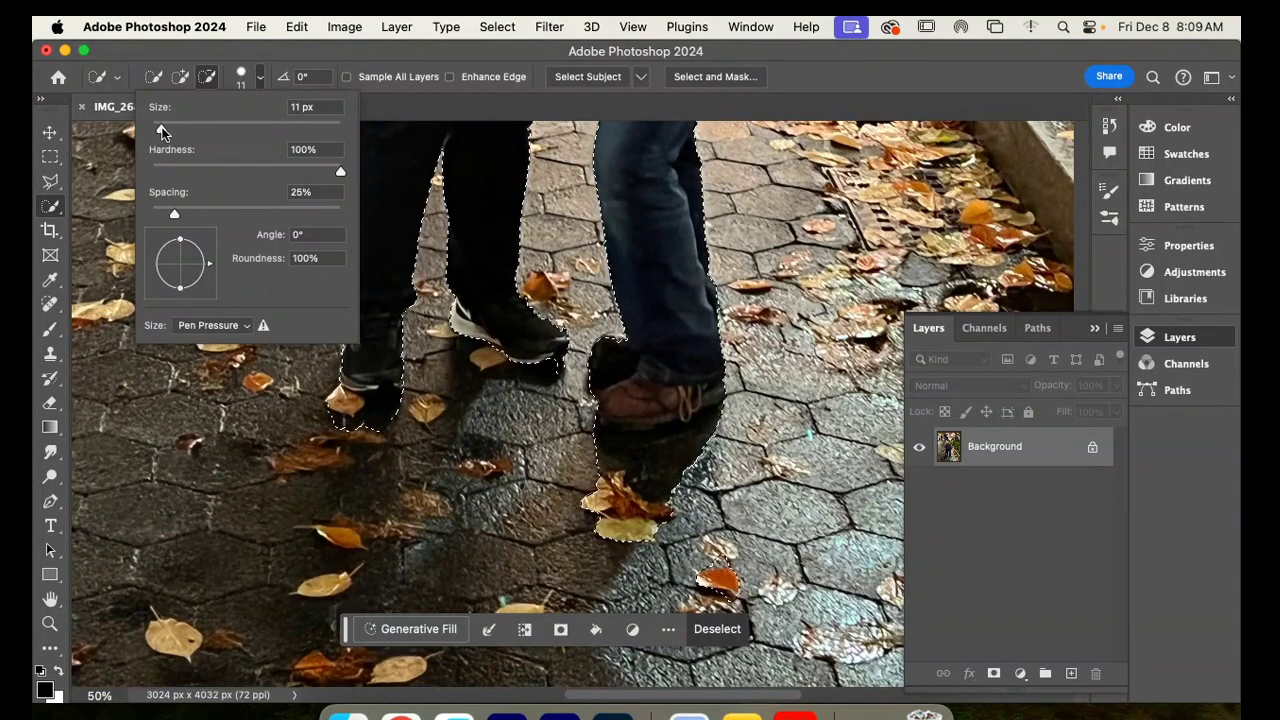
pyautogui.click(210, 78)
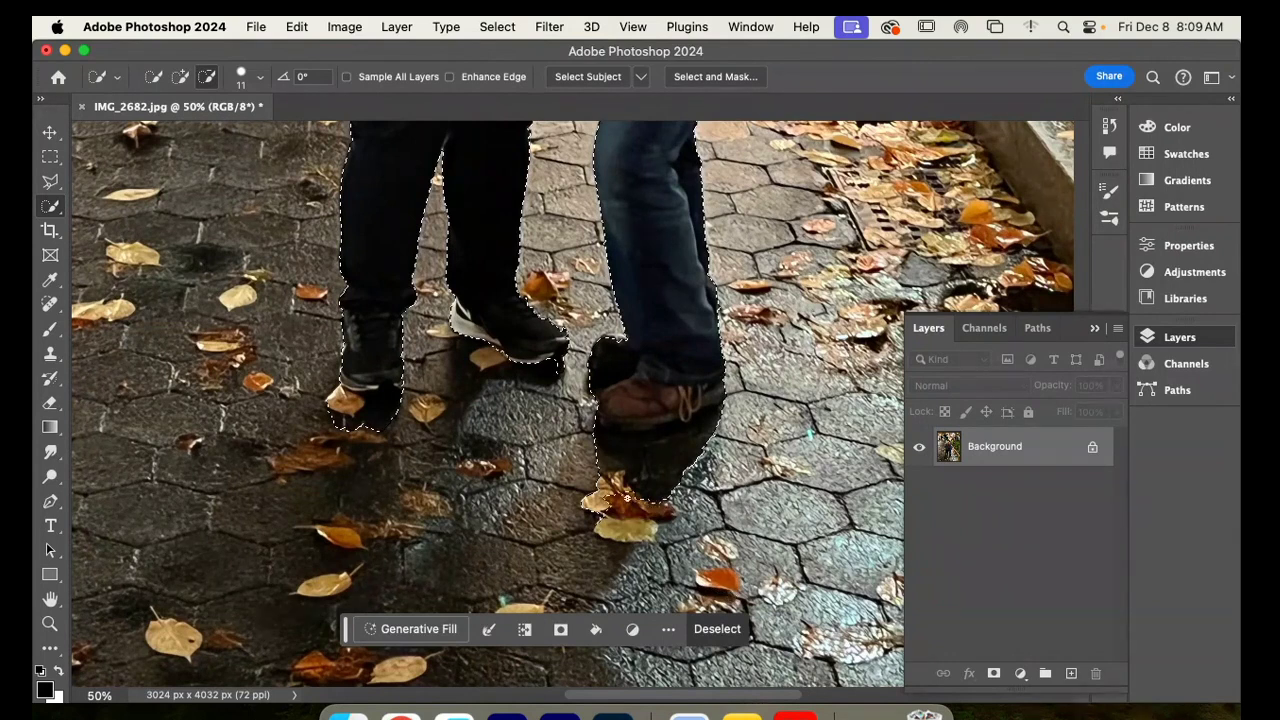
pyautogui.moveTo(626, 498)
pyautogui.mouseDown()
pyautogui.moveTo(666, 490)
pyautogui.moveTo(606, 460)
pyautogui.mouseUp()
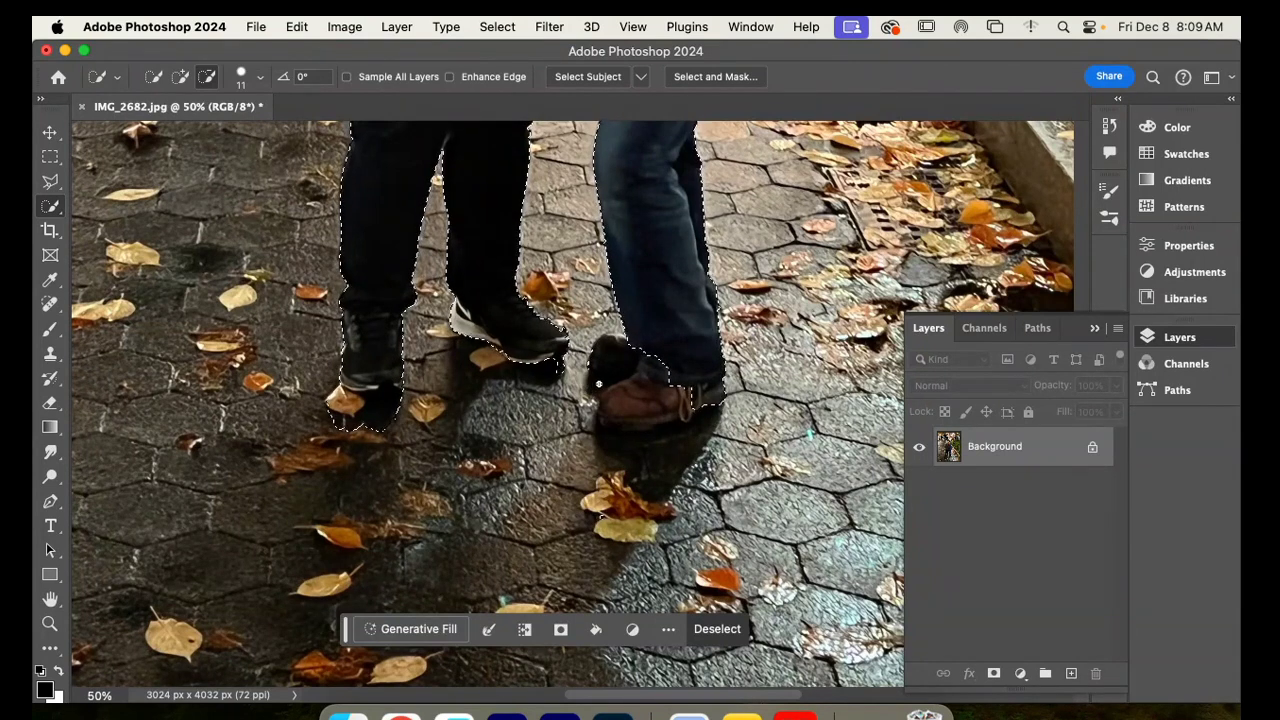
# Step: Set the Quick Selection brush to 7 px and add the brown shoe back to the selection
pyautogui.click(251, 82)
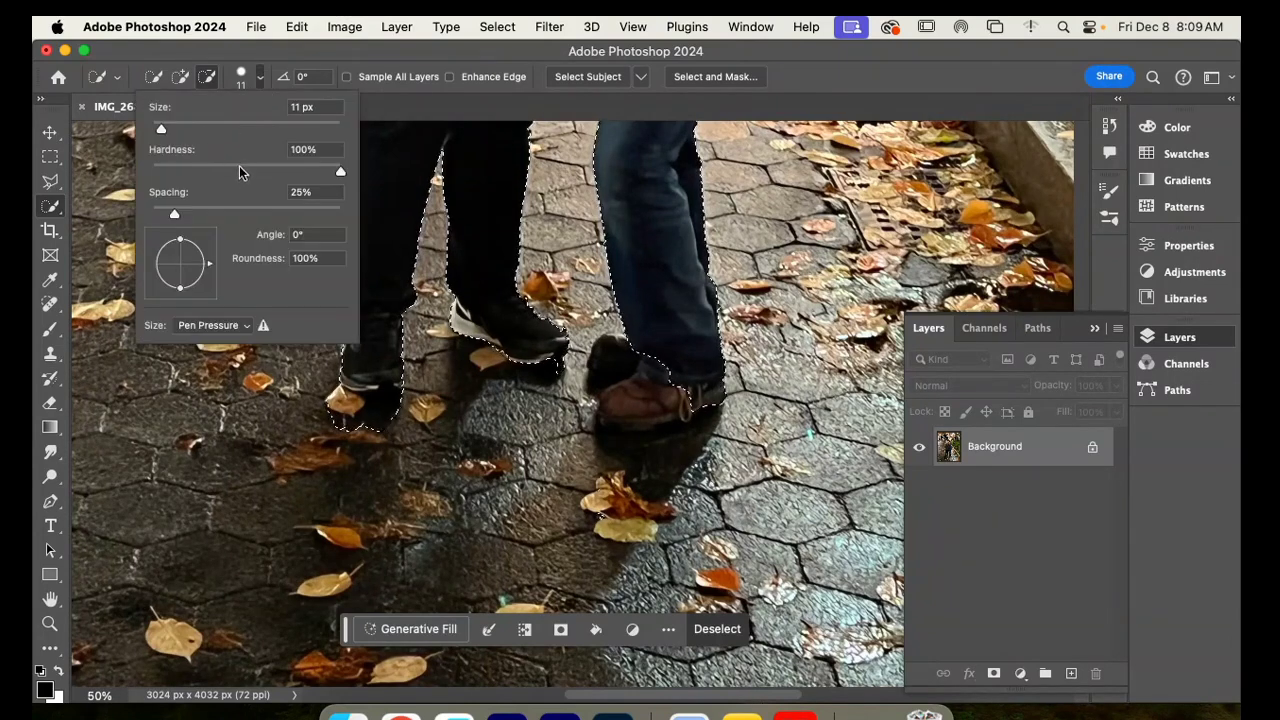
pyautogui.moveTo(163, 129); pyautogui.dragTo(158, 134)
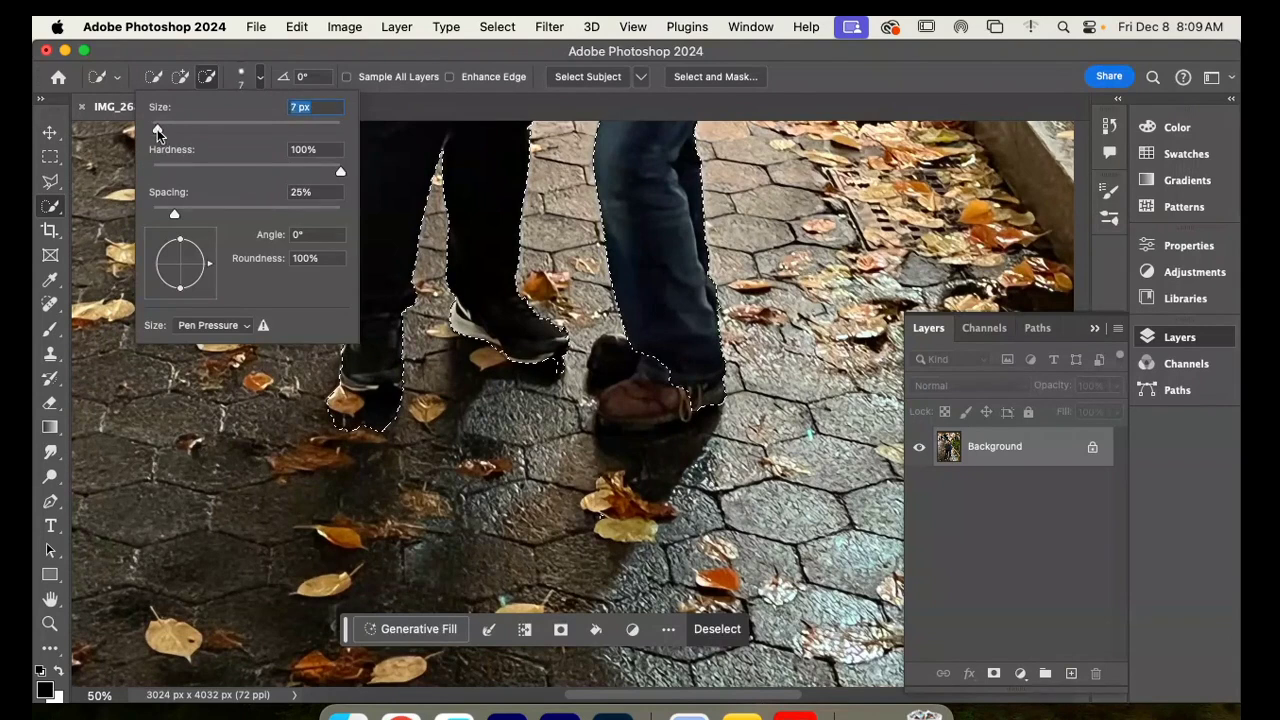
pyautogui.click(180, 76)
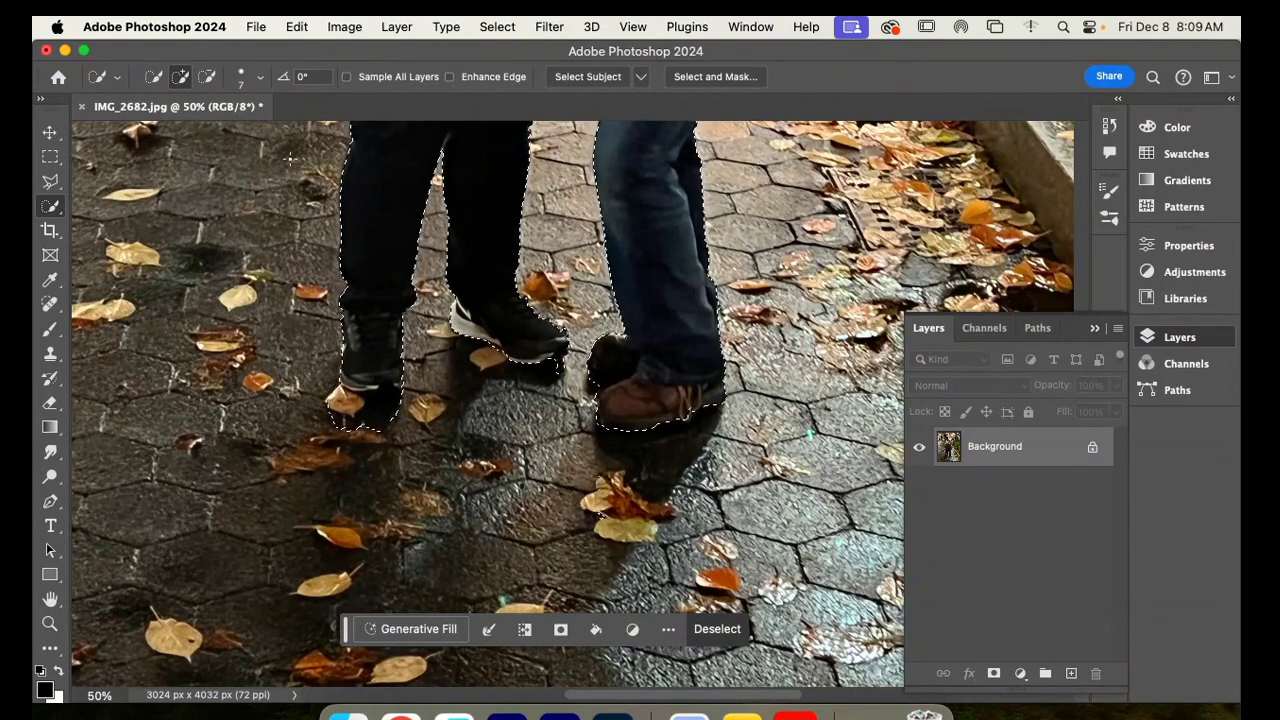
# Step: Subtract the leaf and dark shadow beneath the black boot from the selection, and set the Quick Selection brush to 6 px
pyautogui.click(207, 76)
pyautogui.moveTo(345, 415); pyautogui.dragTo(395, 418)
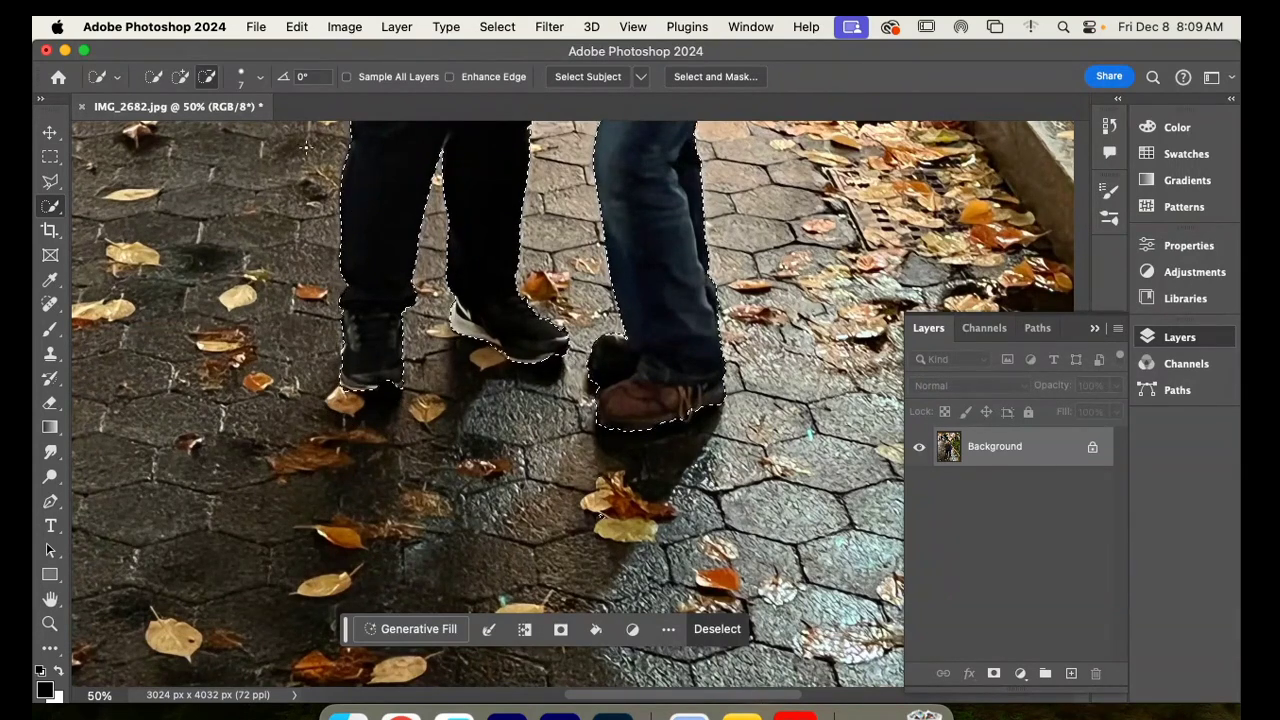
pyautogui.click(180, 78)
pyautogui.click(259, 77)
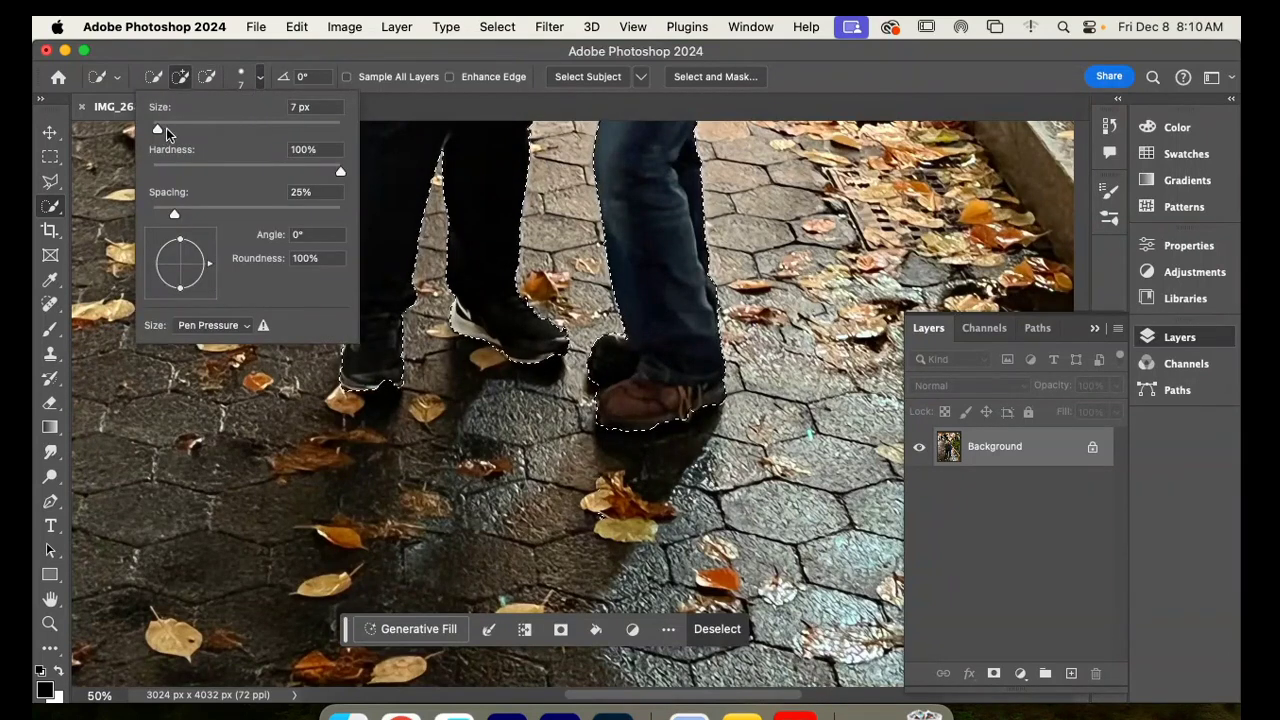
pyautogui.moveTo(168, 132); pyautogui.dragTo(157, 131)
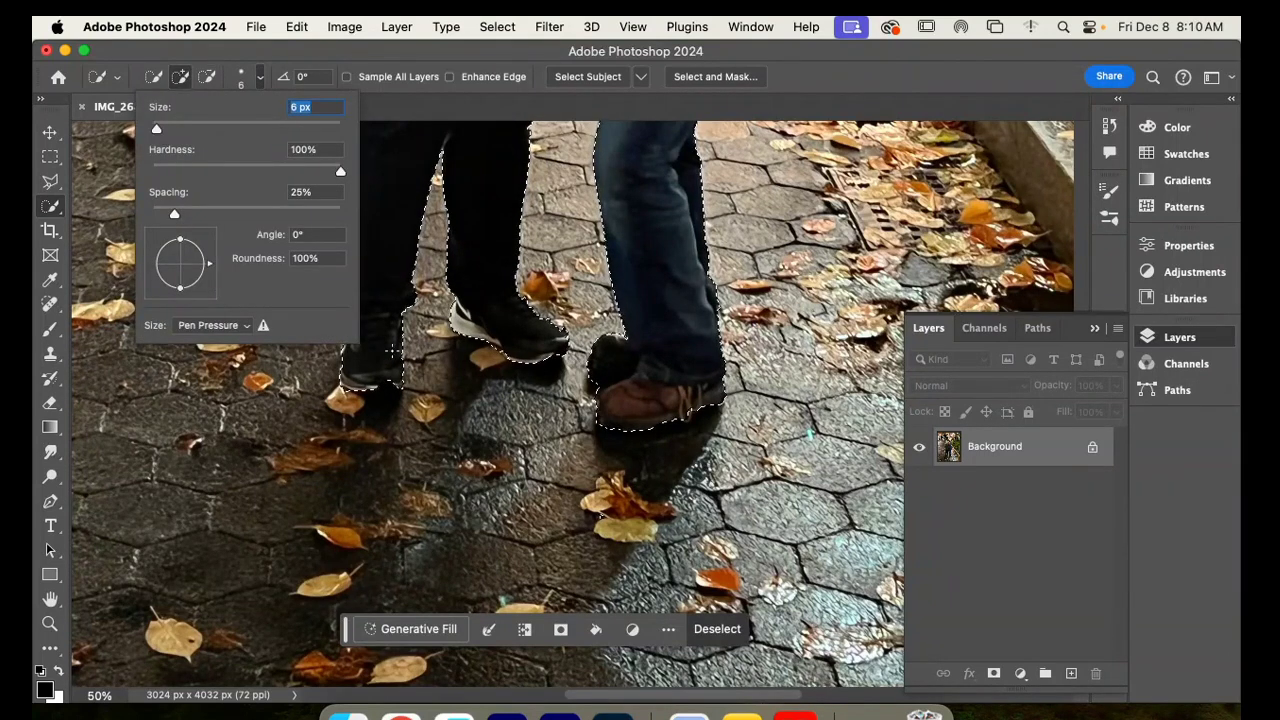
pyautogui.press('Return')
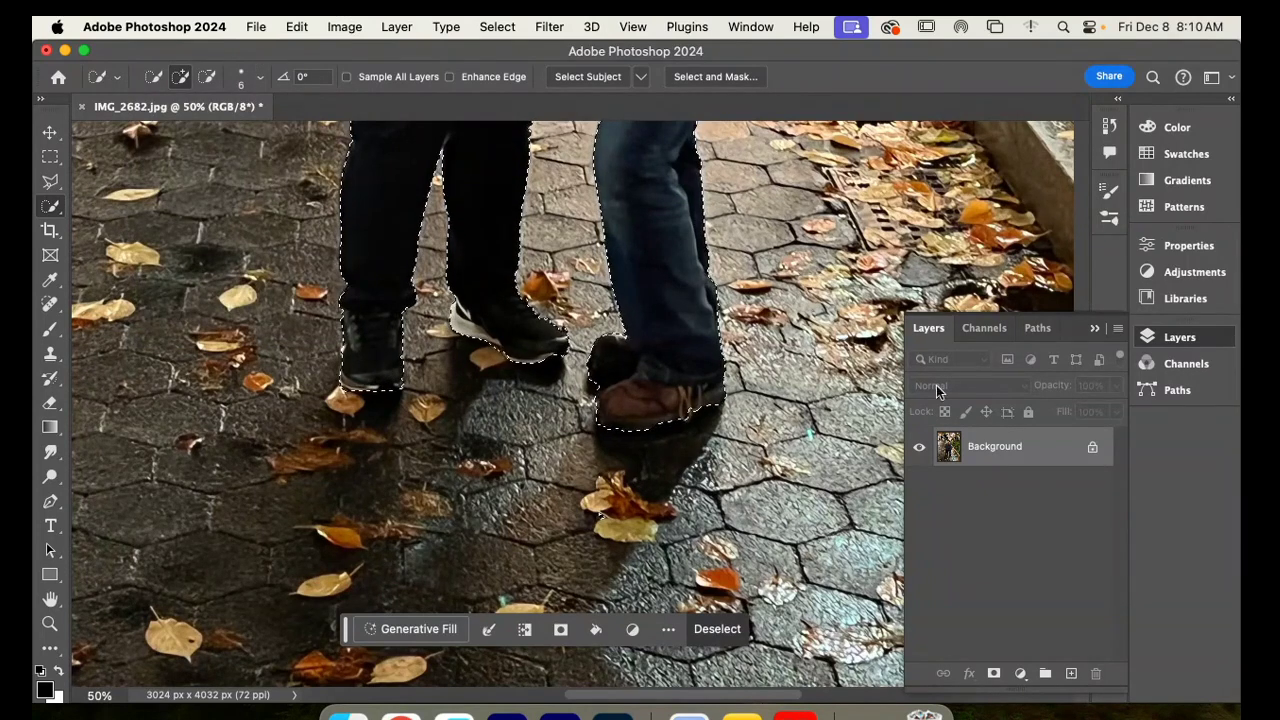
# Step: Subtract the stray strip of background above the blonde woman's head from the selection with the Quick Selection tool
pyautogui.click(50, 600)
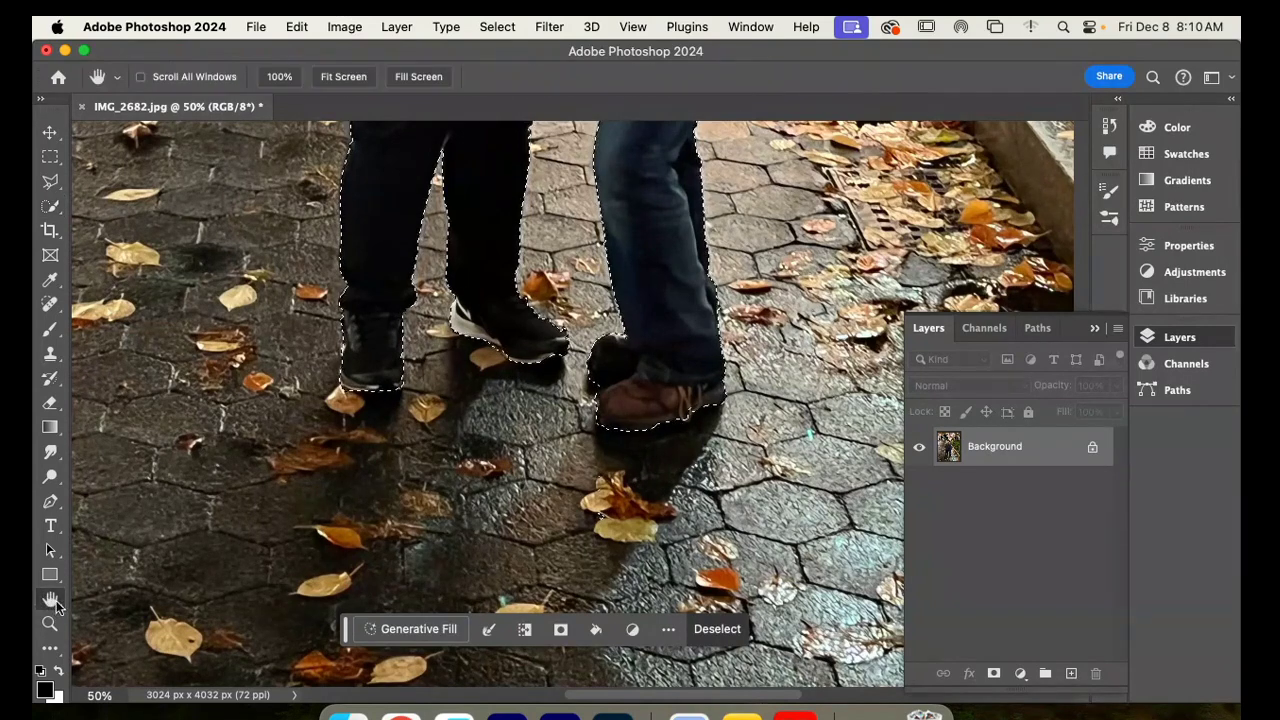
pyautogui.scroll(5, 624, 222)
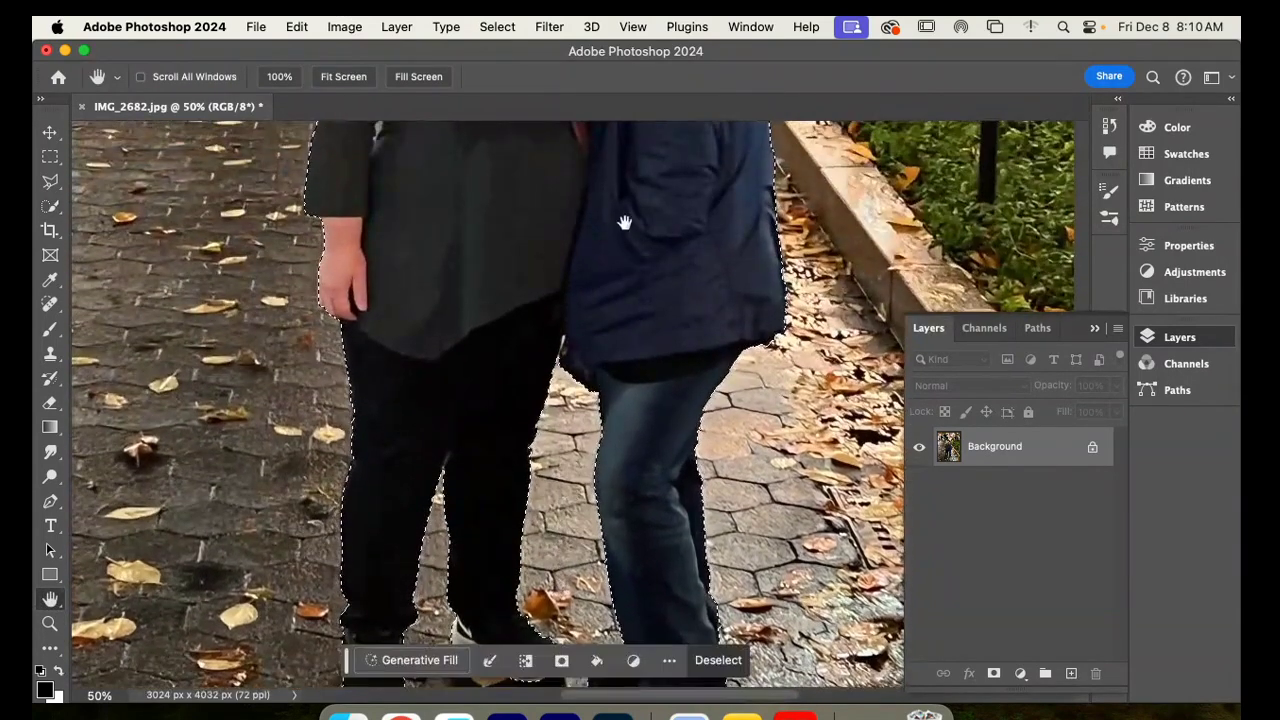
pyautogui.moveTo(624, 222); pyautogui.dragTo(642, 532)
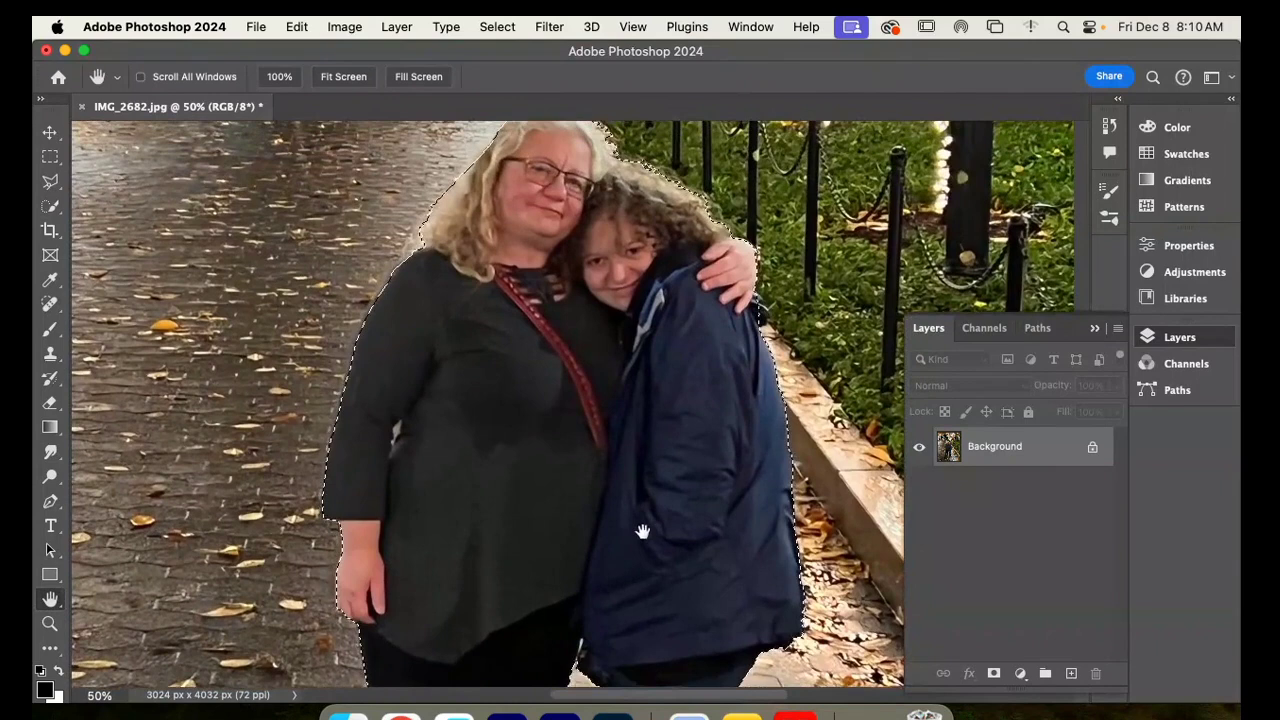
pyautogui.moveTo(636, 312); pyautogui.dragTo(634, 416)
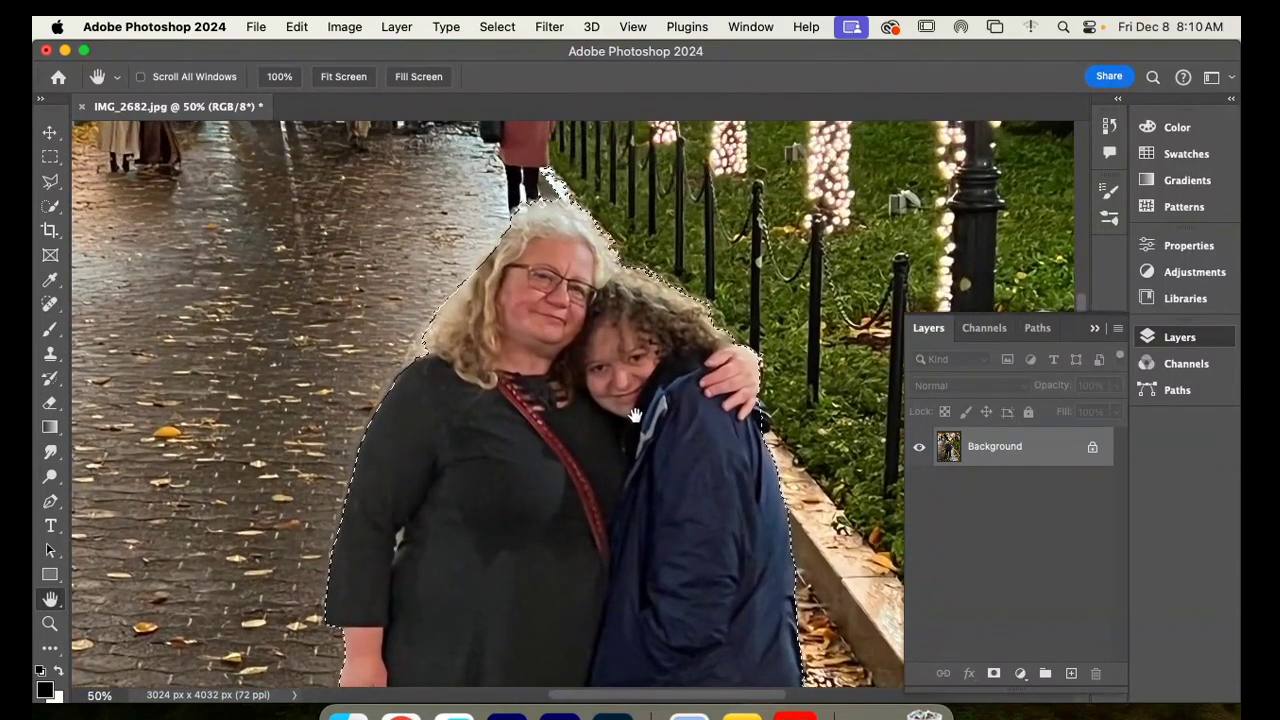
pyautogui.scroll(3, 630, 425)
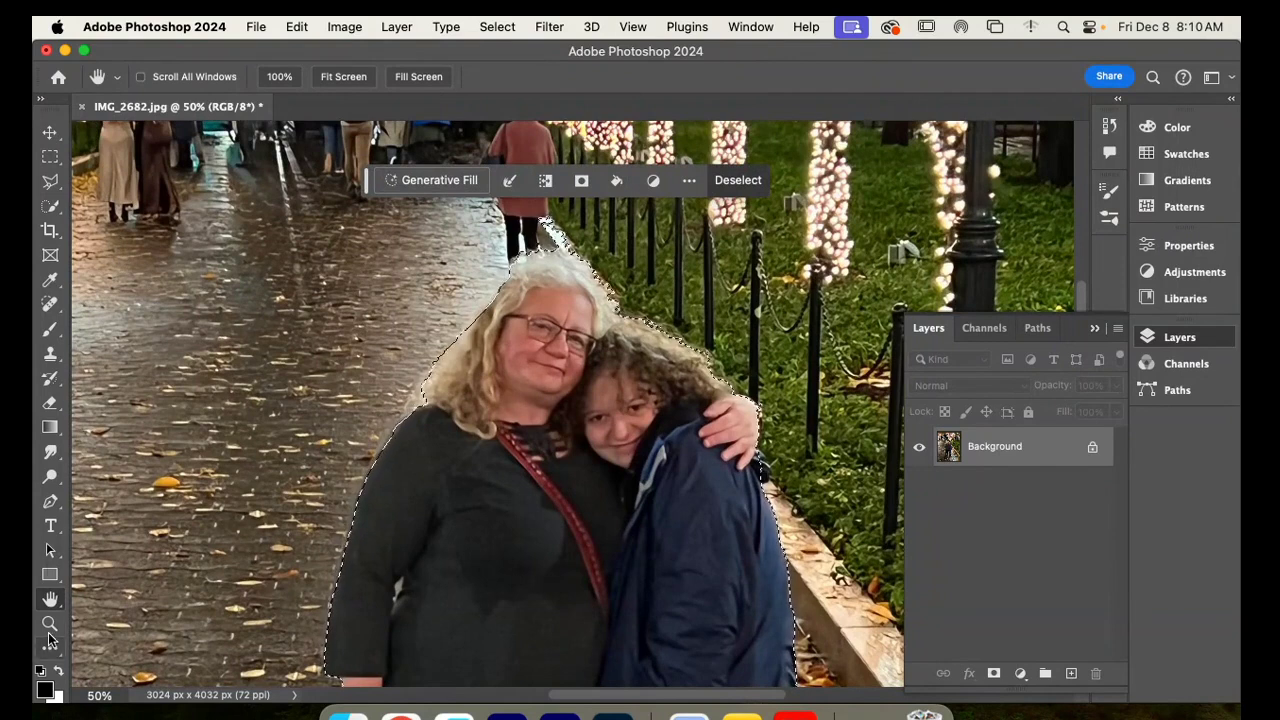
pyautogui.click(50, 205)
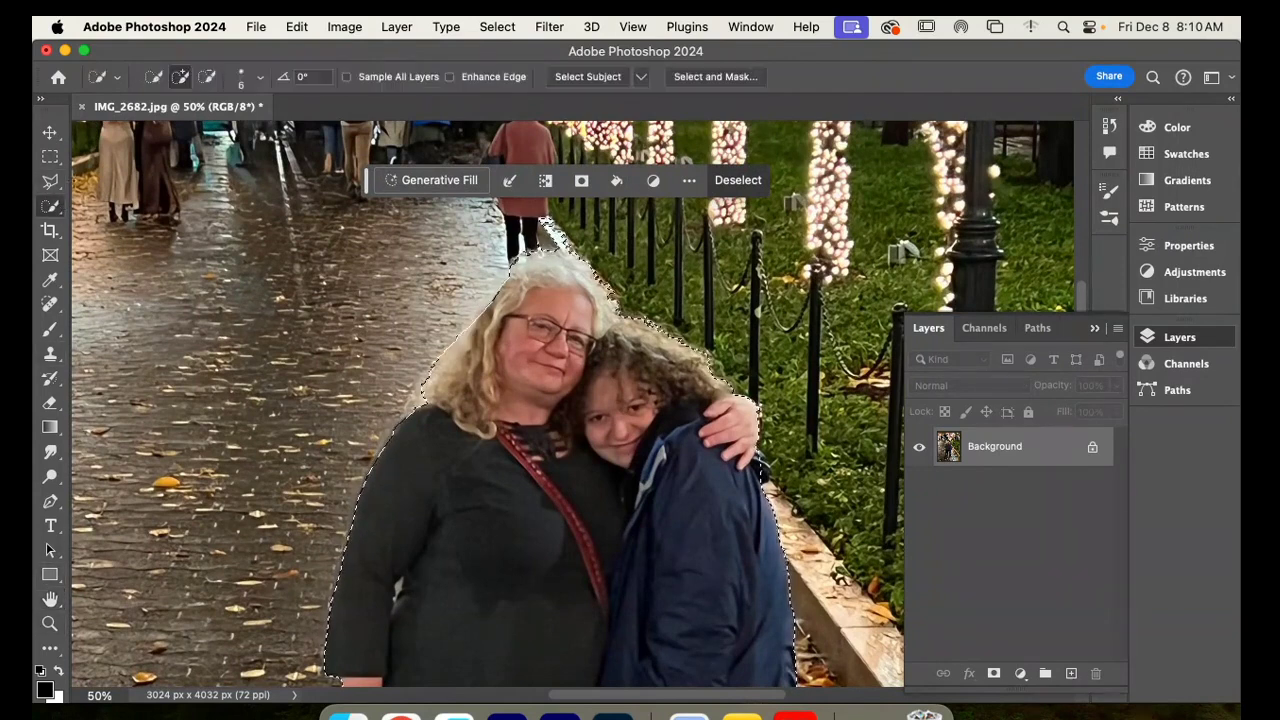
pyautogui.click(207, 77)
pyautogui.click(550, 236)
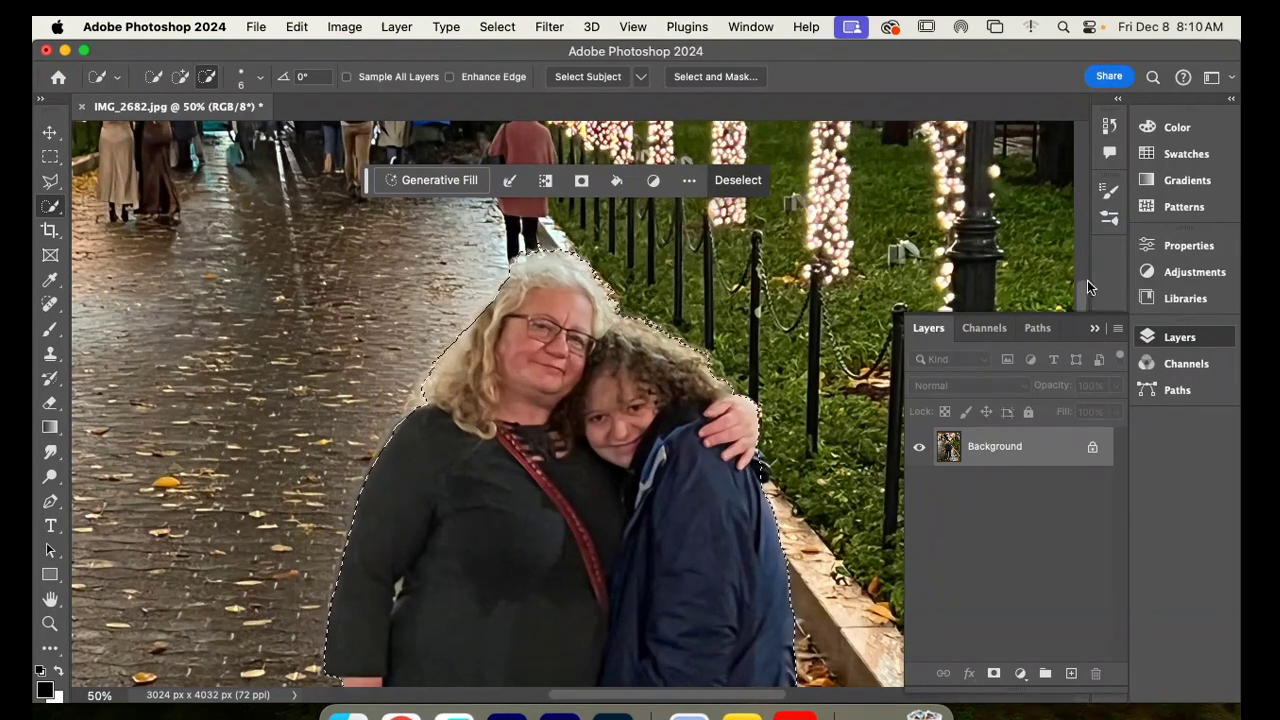
# Step: Copy the selected people and open snowglobe 1 (1).psd from Downloads
pyautogui.scroll(-10, 1085, 305)
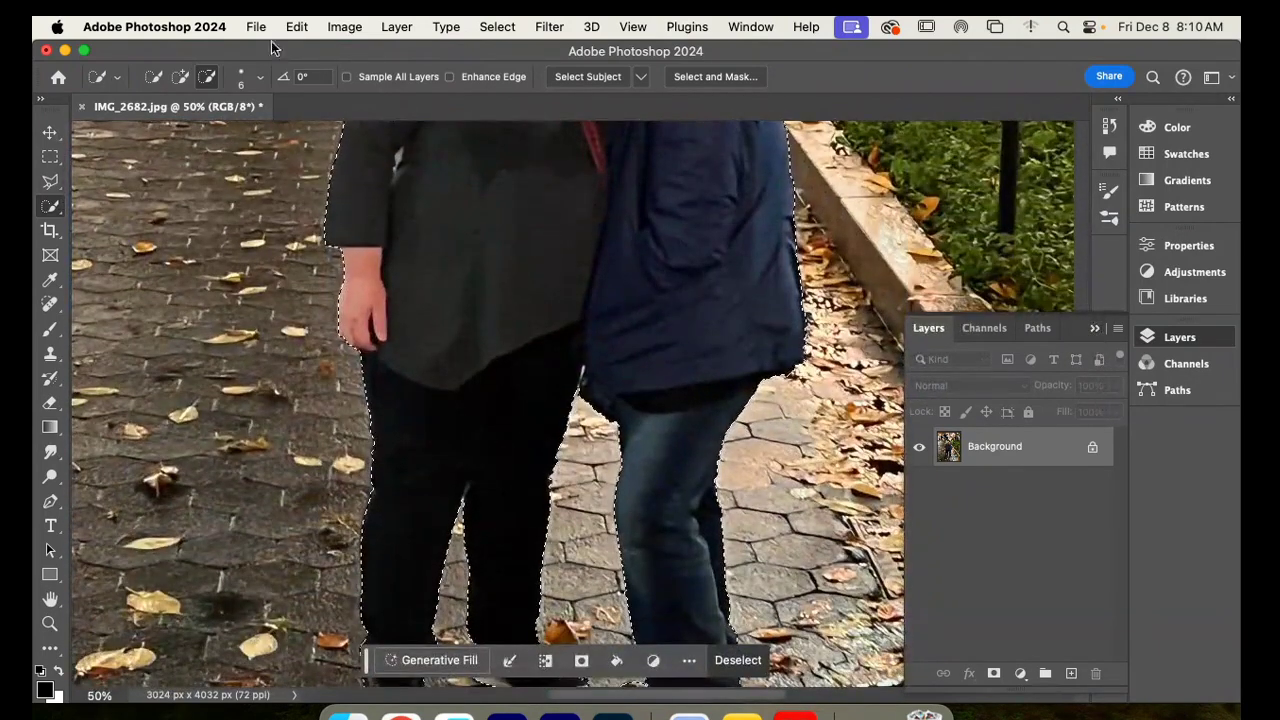
pyautogui.click(296, 26)
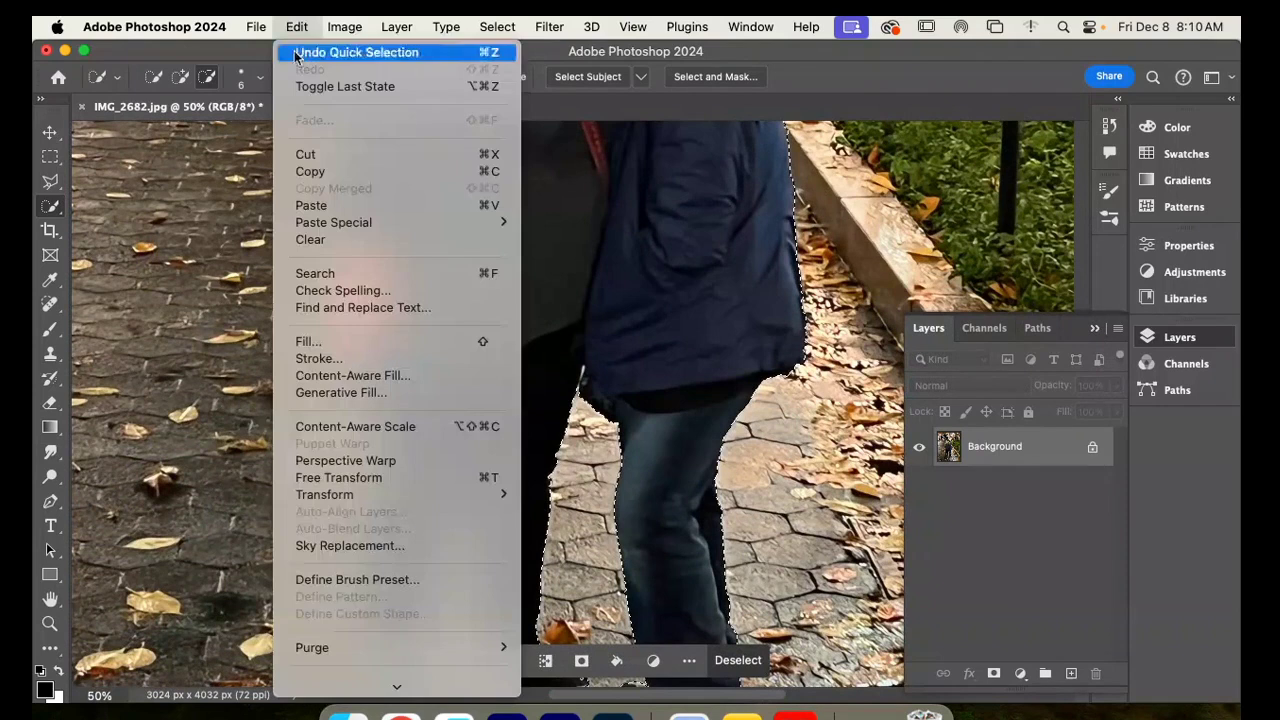
pyautogui.click(333, 171)
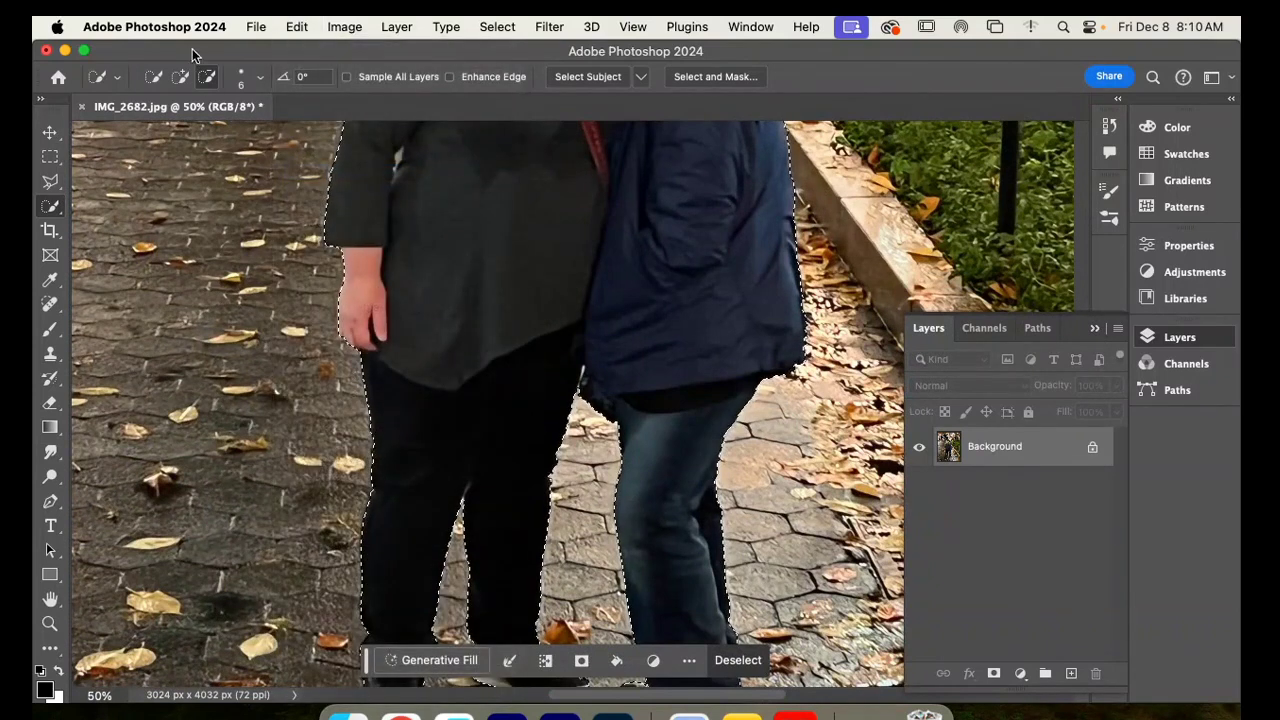
pyautogui.click(256, 27)
pyautogui.click(340, 69)
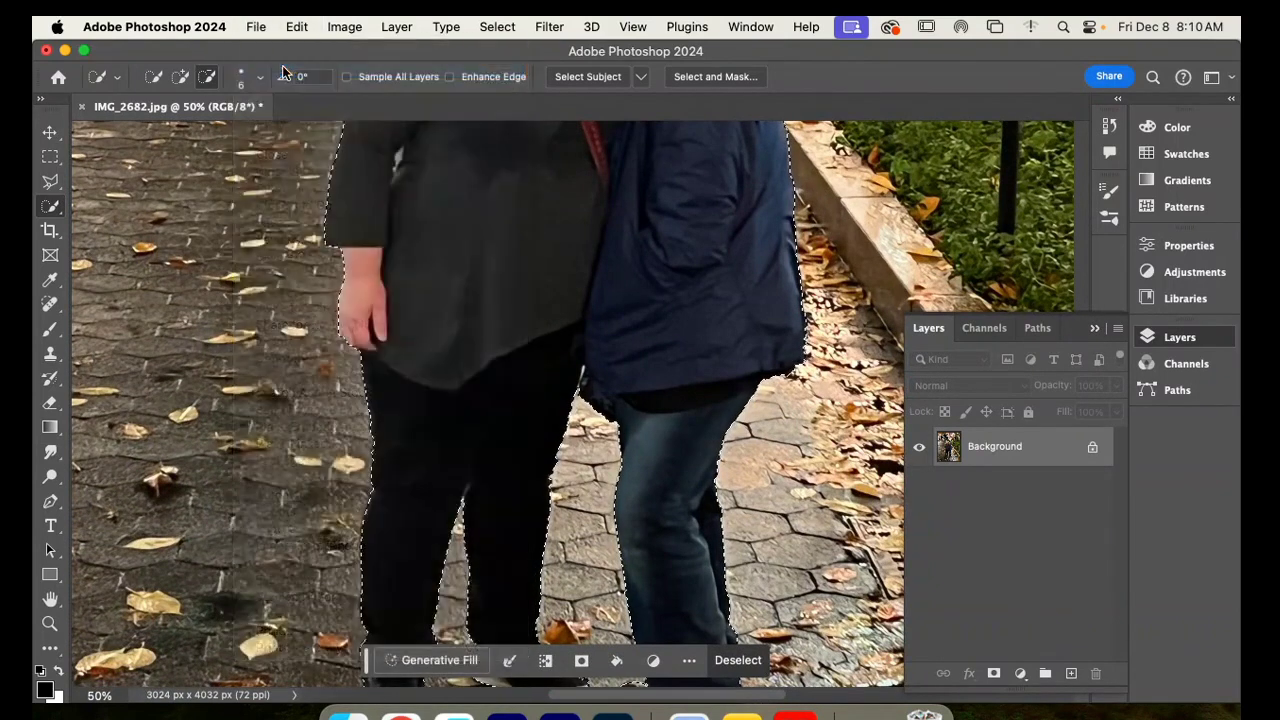
pyautogui.click(496, 222)
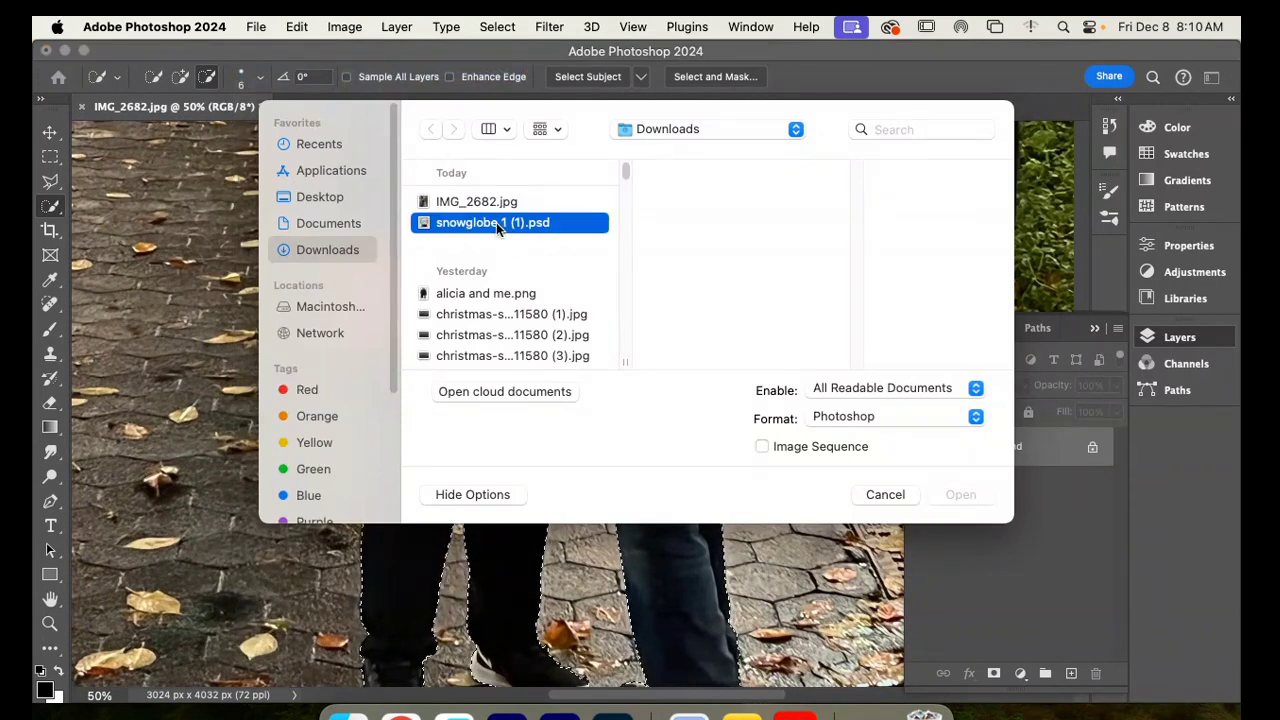
pyautogui.click(973, 495)
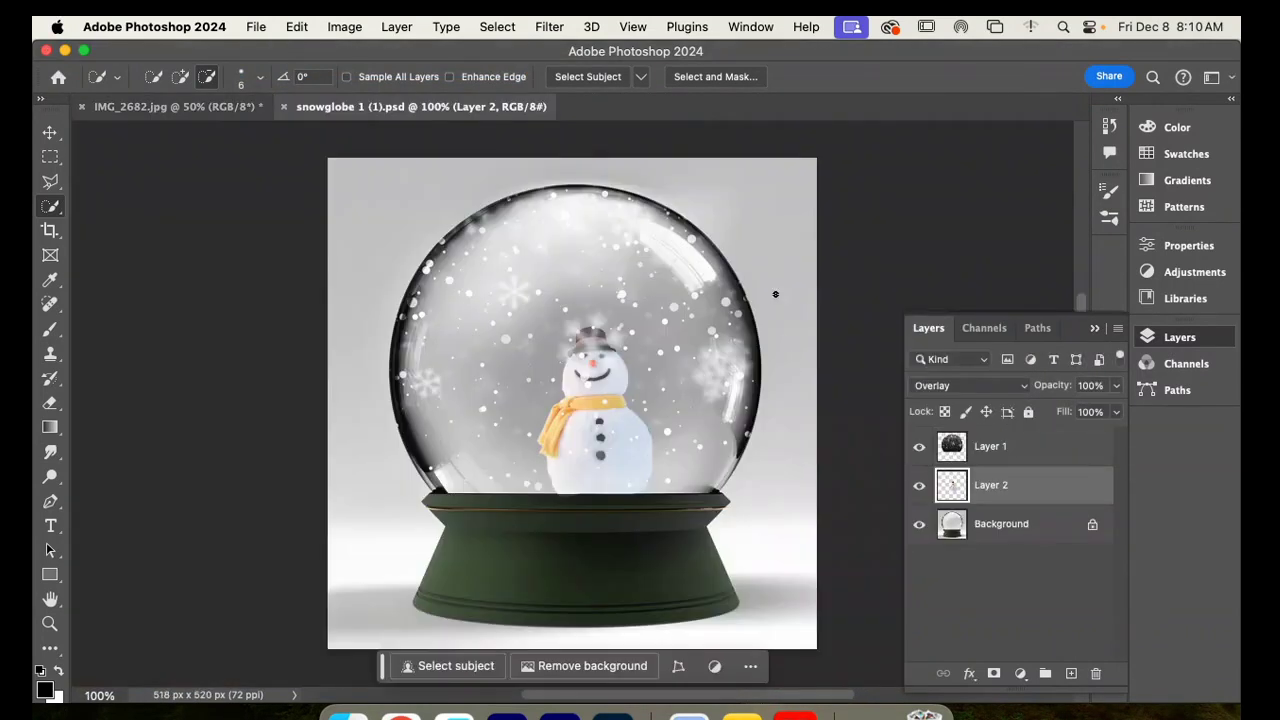
# Step: Paste the copied people into the snow globe document directly above the snowman layer, Layer 2
pyautogui.click(1002, 526)
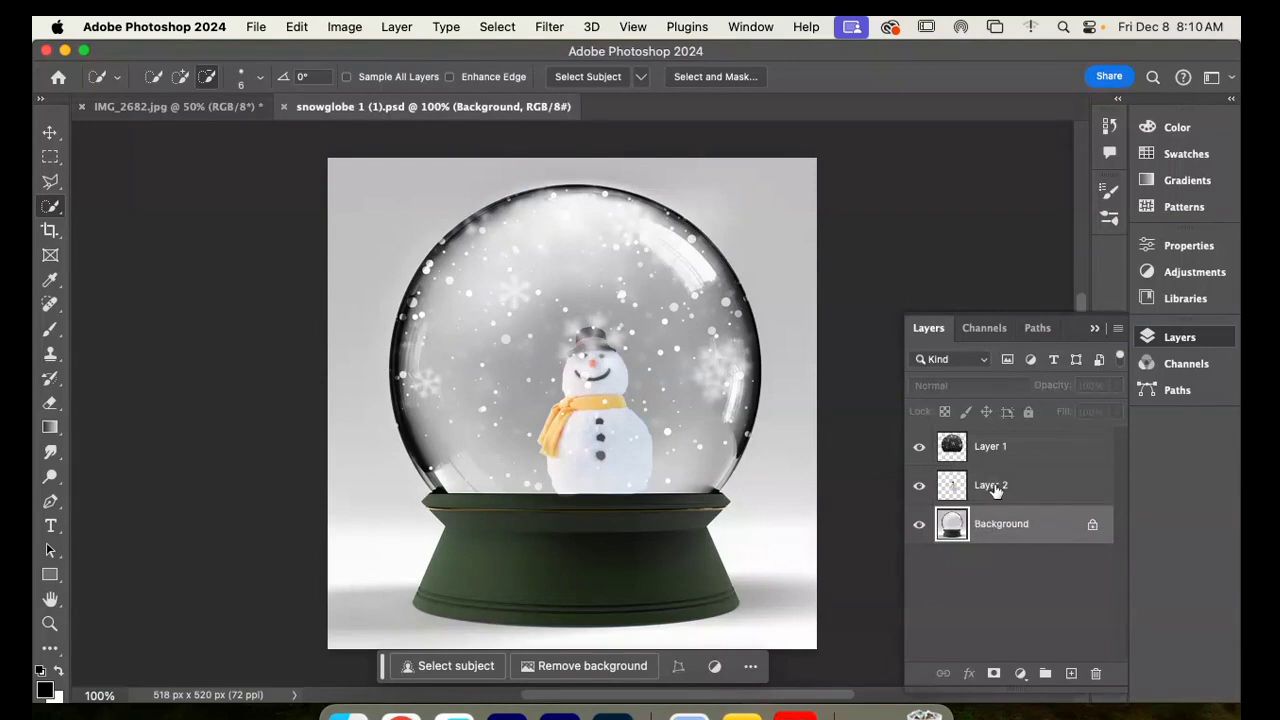
pyautogui.click(993, 487)
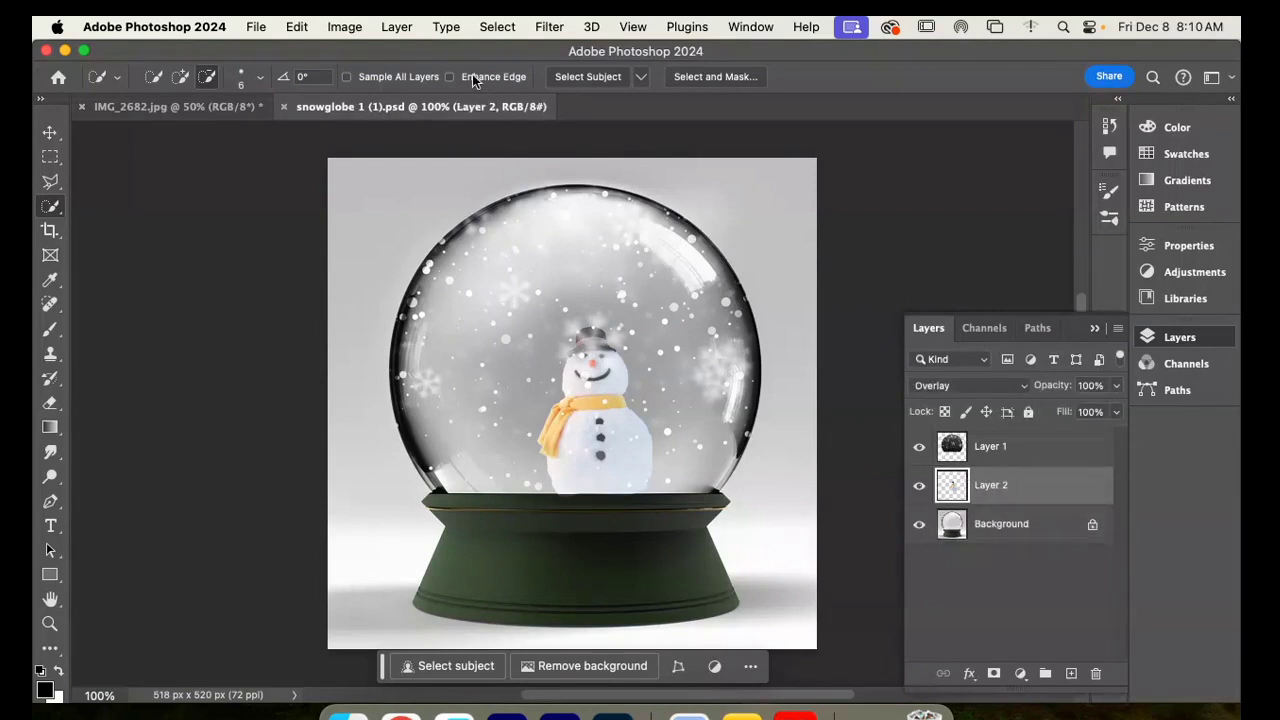
pyautogui.click(288, 28)
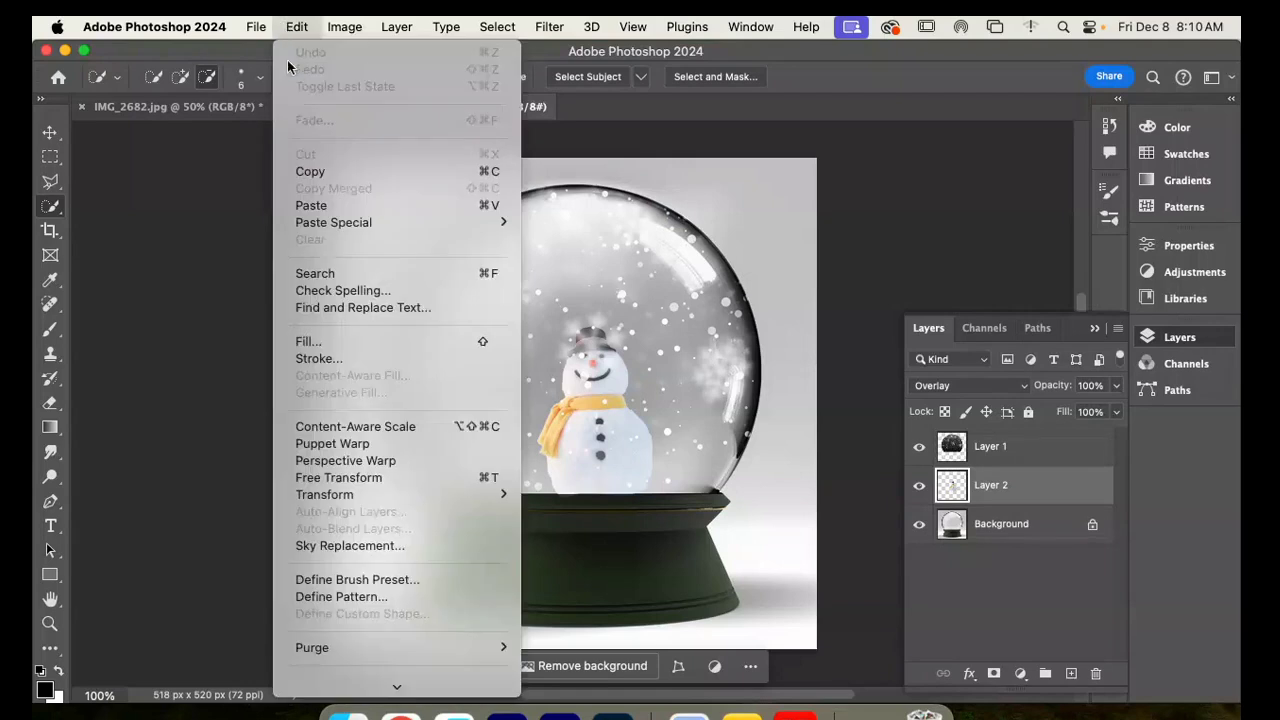
pyautogui.click(310, 205)
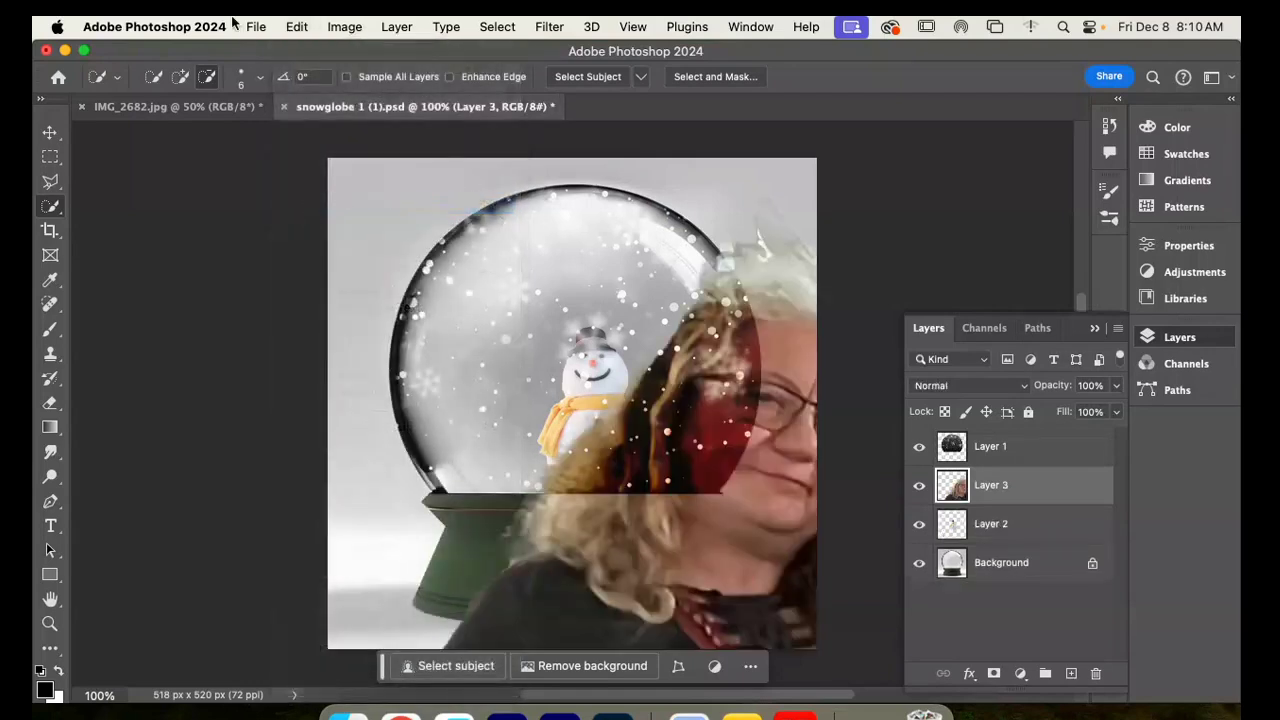
# Step: Scale the pasted people on Layer 3 down to about 11.74% and place them in the globe beside the snowman, on his scarf-tail side
pyautogui.click(286, 28)
pyautogui.moveTo(488, 494)
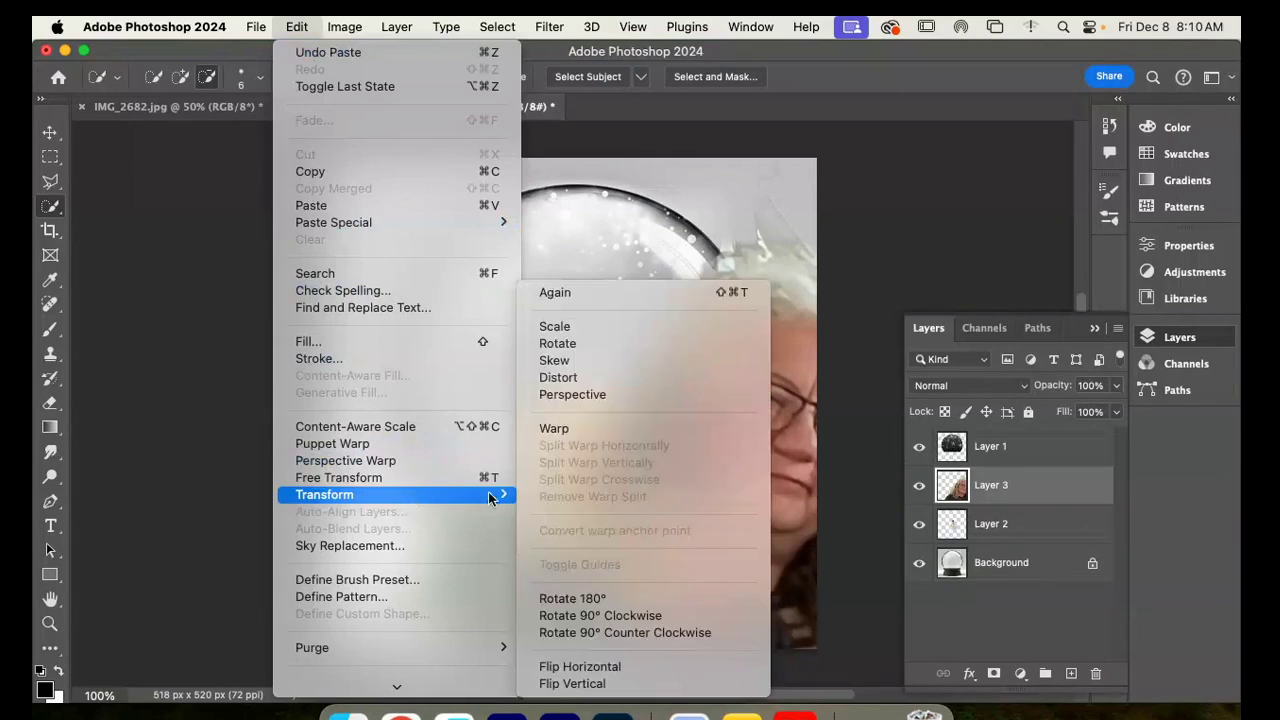
pyautogui.click(643, 328)
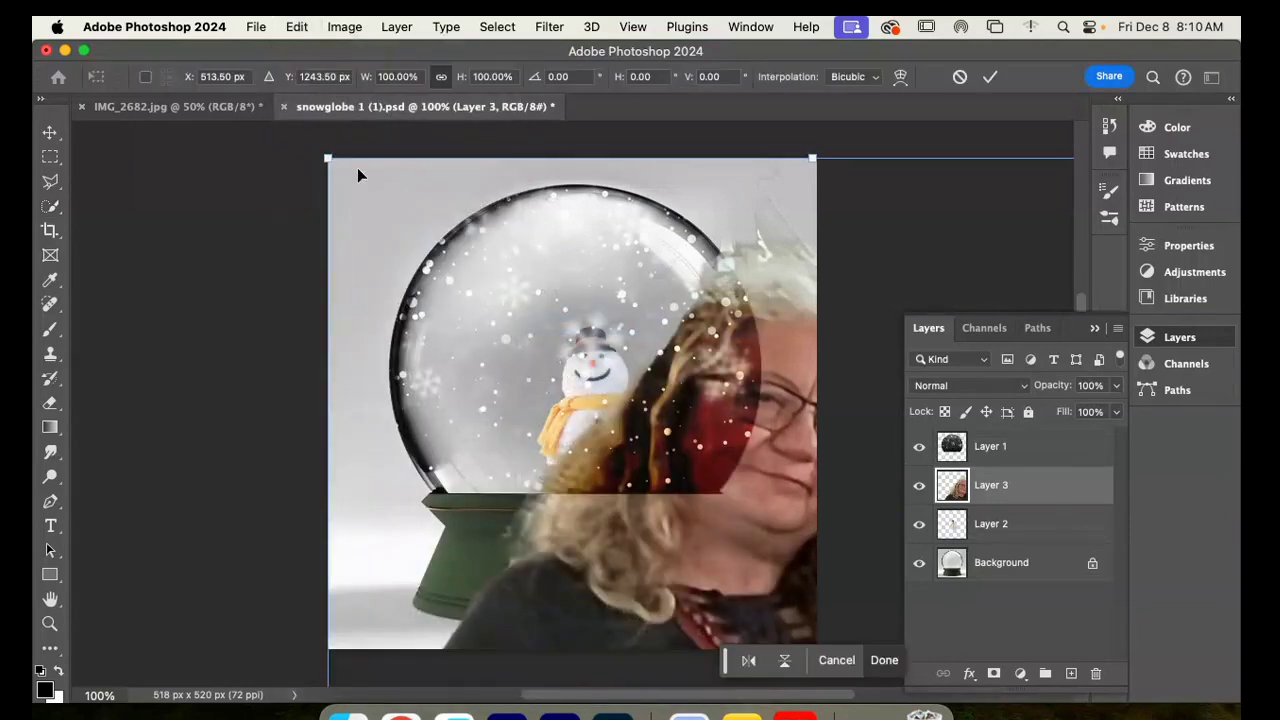
pyautogui.moveTo(329, 157); pyautogui.dragTo(571, 181)
pyautogui.moveTo(286, 145); pyautogui.dragTo(448, 543)
pyautogui.moveTo(733, 626); pyautogui.dragTo(506, 217)
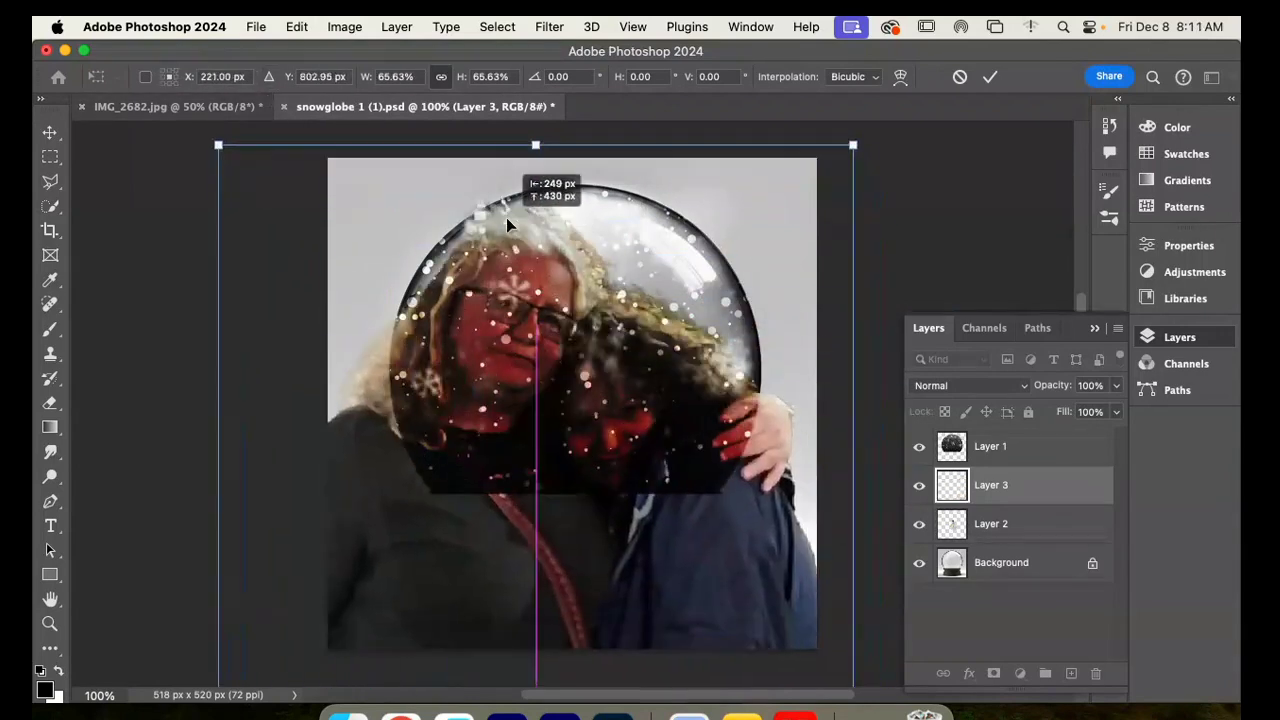
pyautogui.moveTo(223, 137); pyautogui.dragTo(386, 551)
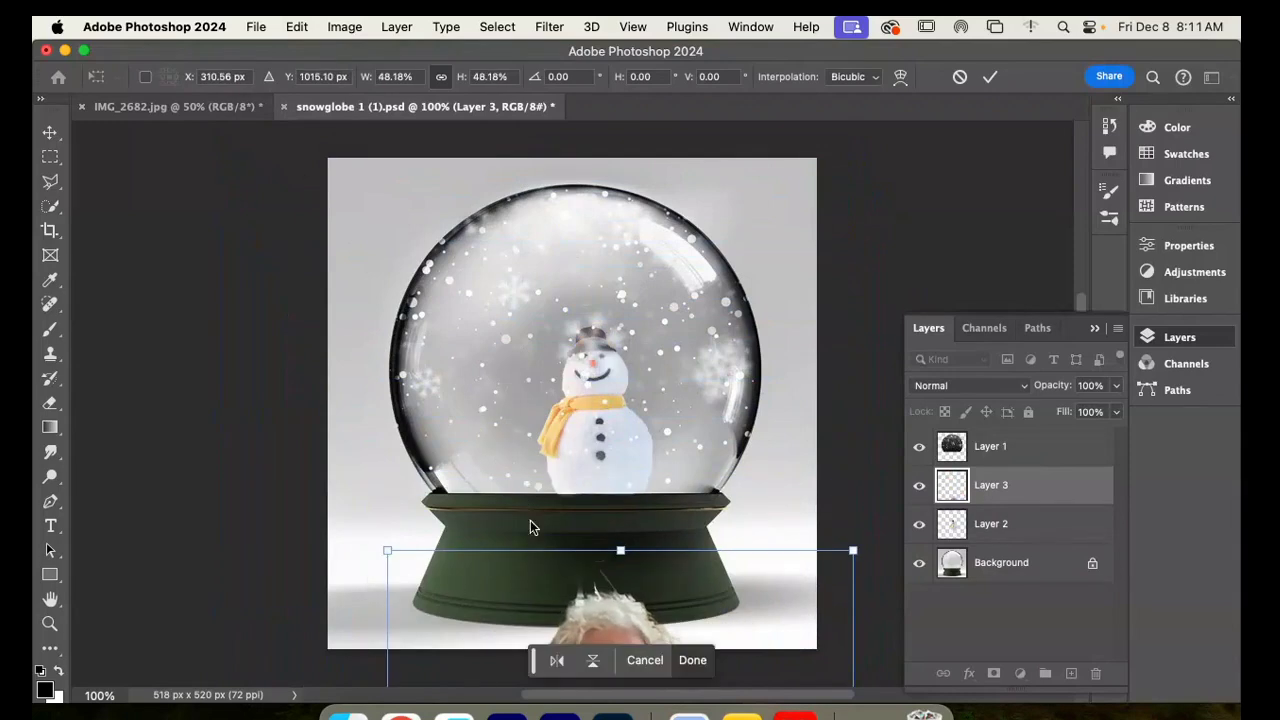
pyautogui.moveTo(445, 594); pyautogui.dragTo(348, 191)
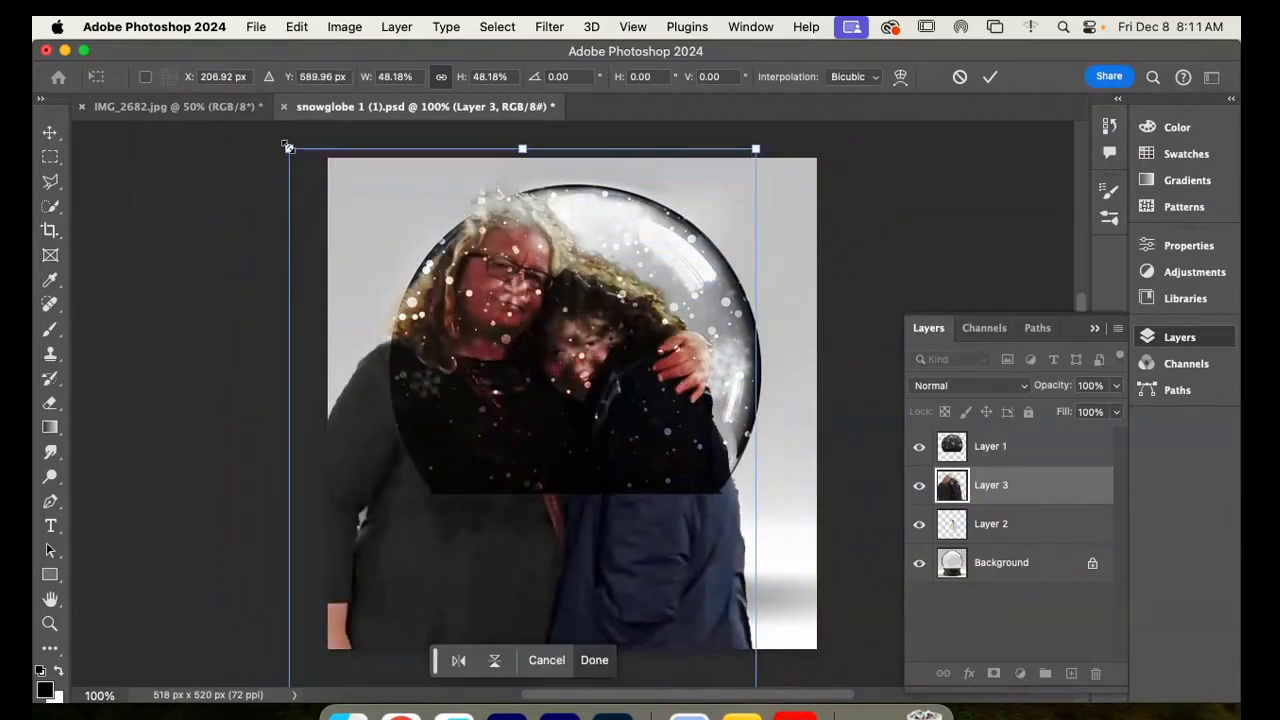
pyautogui.moveTo(289, 148); pyautogui.dragTo(453, 546)
pyautogui.moveTo(583, 628); pyautogui.dragTo(501, 277)
pyautogui.moveTo(365, 191); pyautogui.dragTo(532, 430)
pyautogui.moveTo(576, 600); pyautogui.dragTo(521, 310)
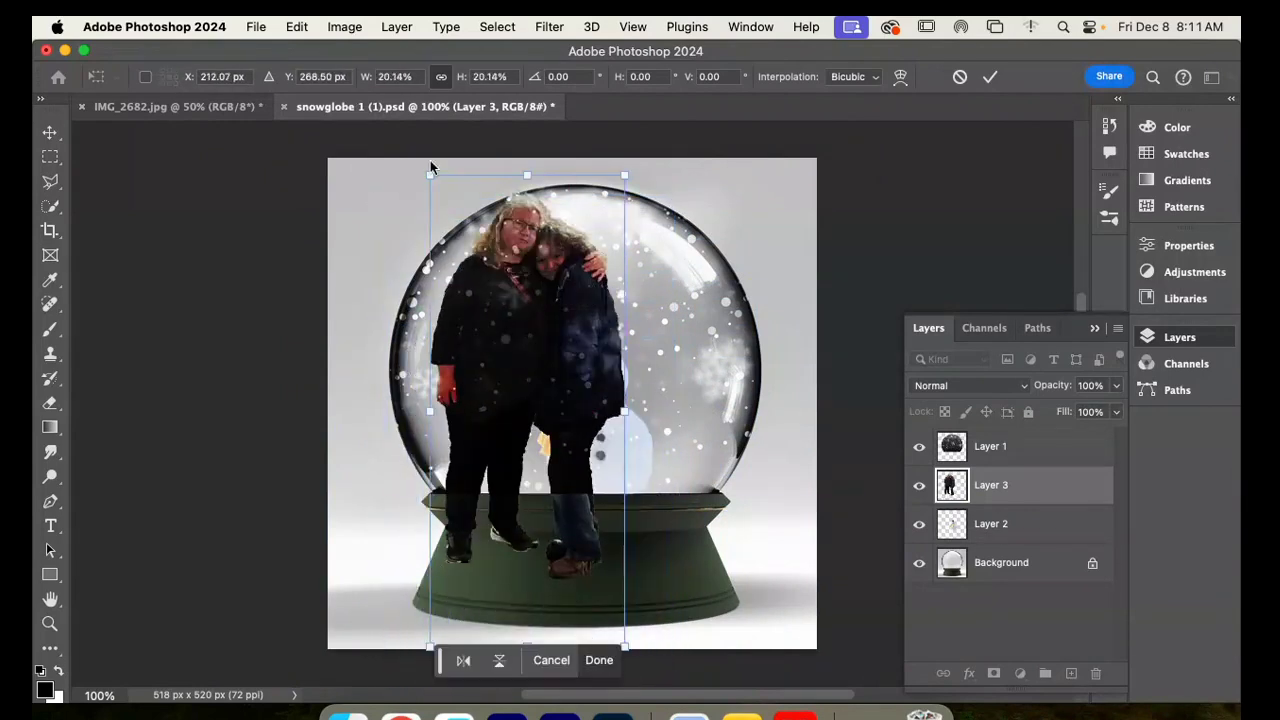
pyautogui.moveTo(430, 167); pyautogui.dragTo(536, 432)
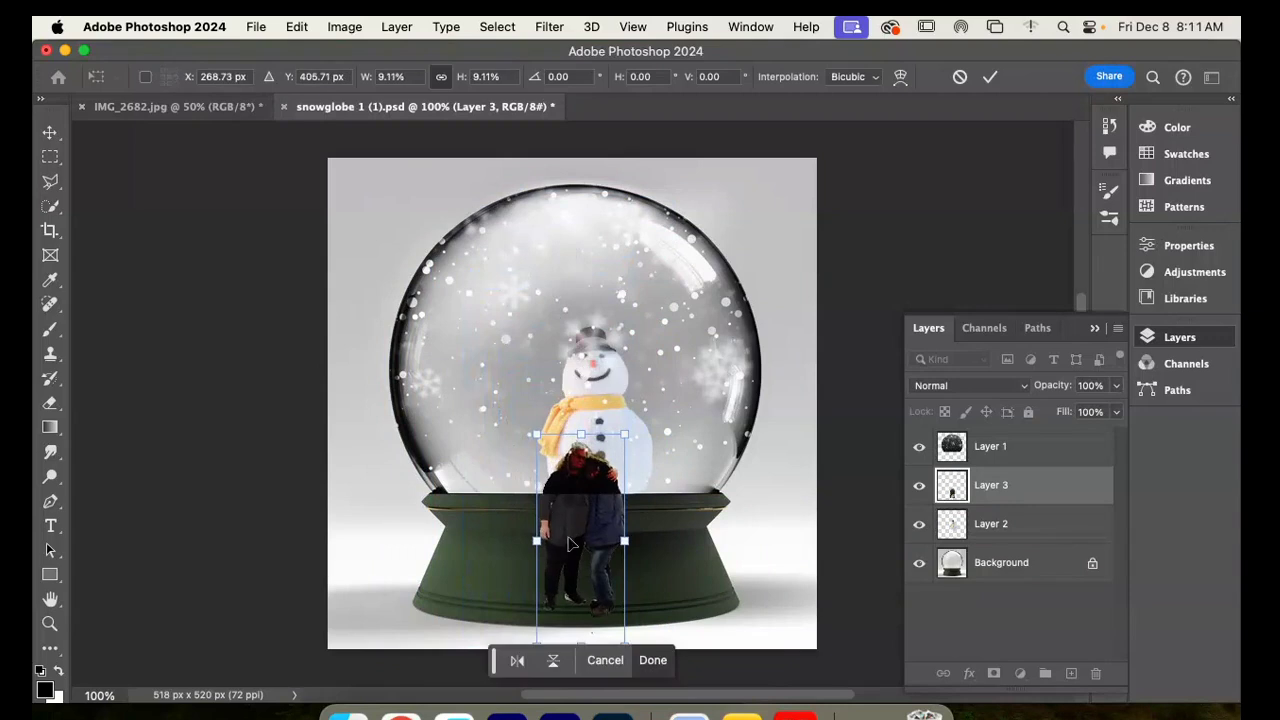
pyautogui.moveTo(569, 537); pyautogui.dragTo(608, 451)
pyautogui.moveTo(572, 338); pyautogui.dragTo(532, 345)
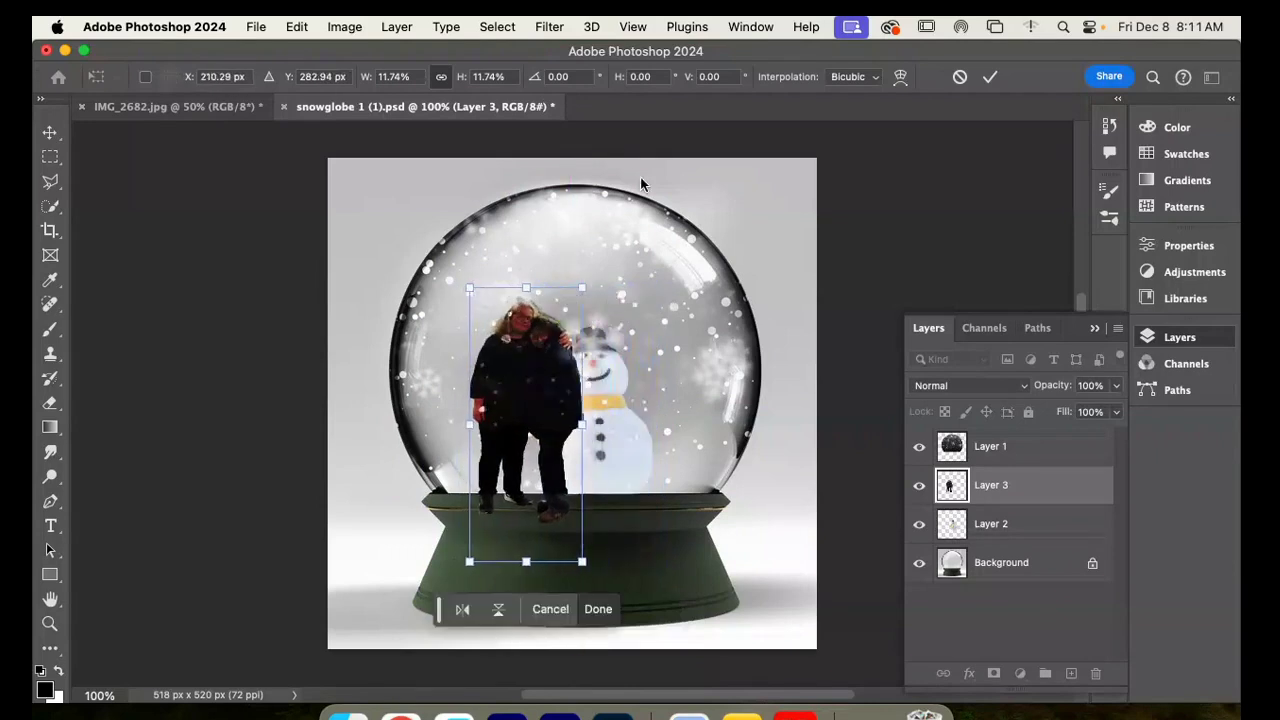
pyautogui.click(988, 78)
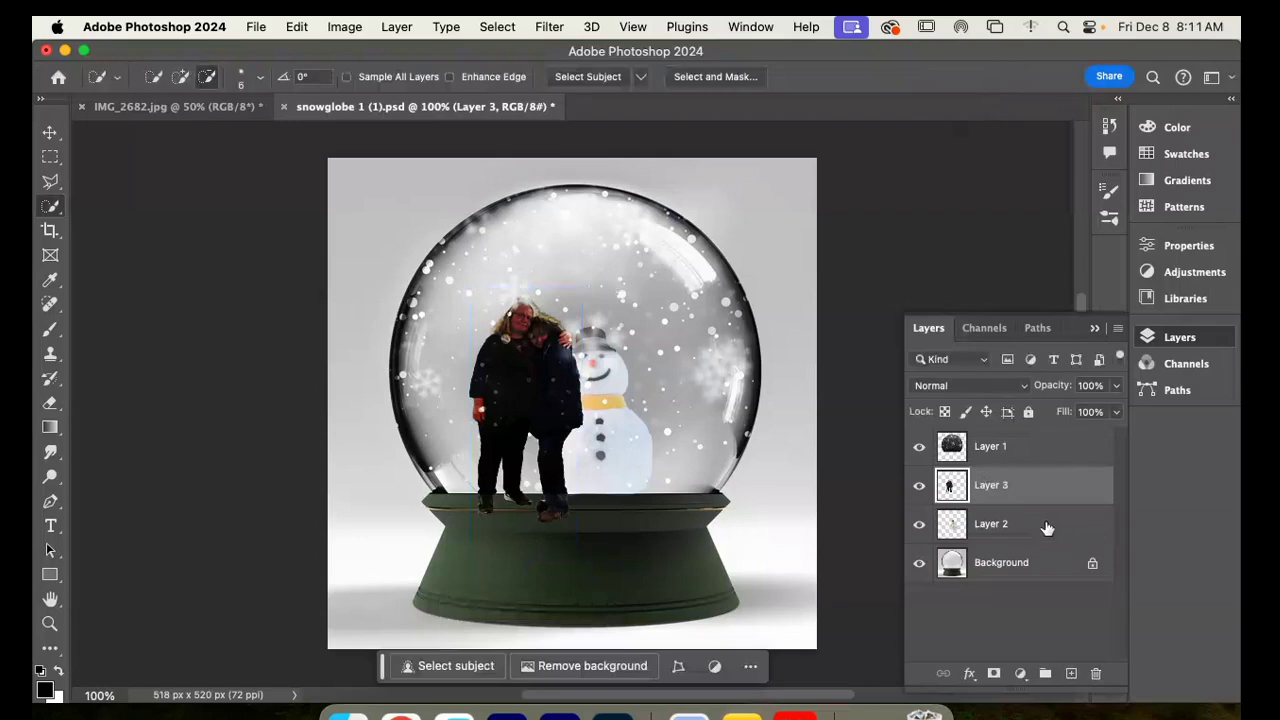
# Step: Brighten the people on Layer 3 with an Exposure adjustment of +0.60 and set the layer's blend mode to Overlay
pyautogui.click(297, 28)
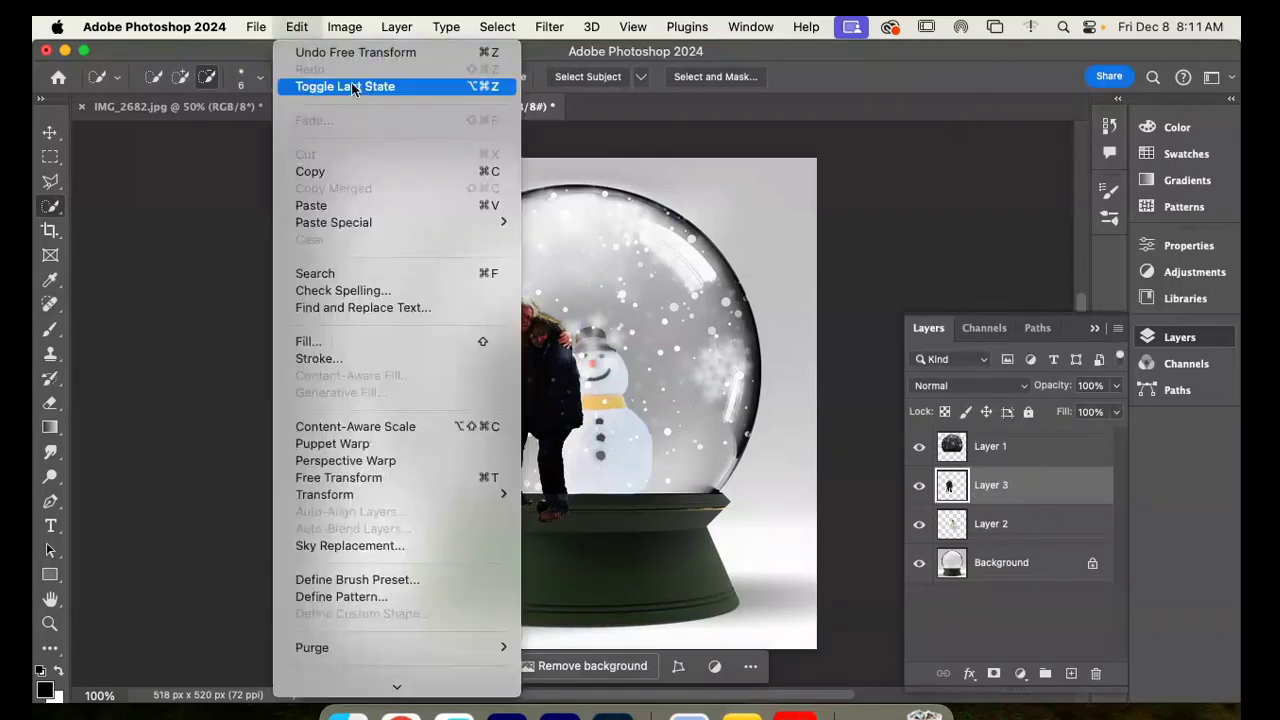
pyautogui.moveTo(344, 27)
pyautogui.moveTo(470, 86)
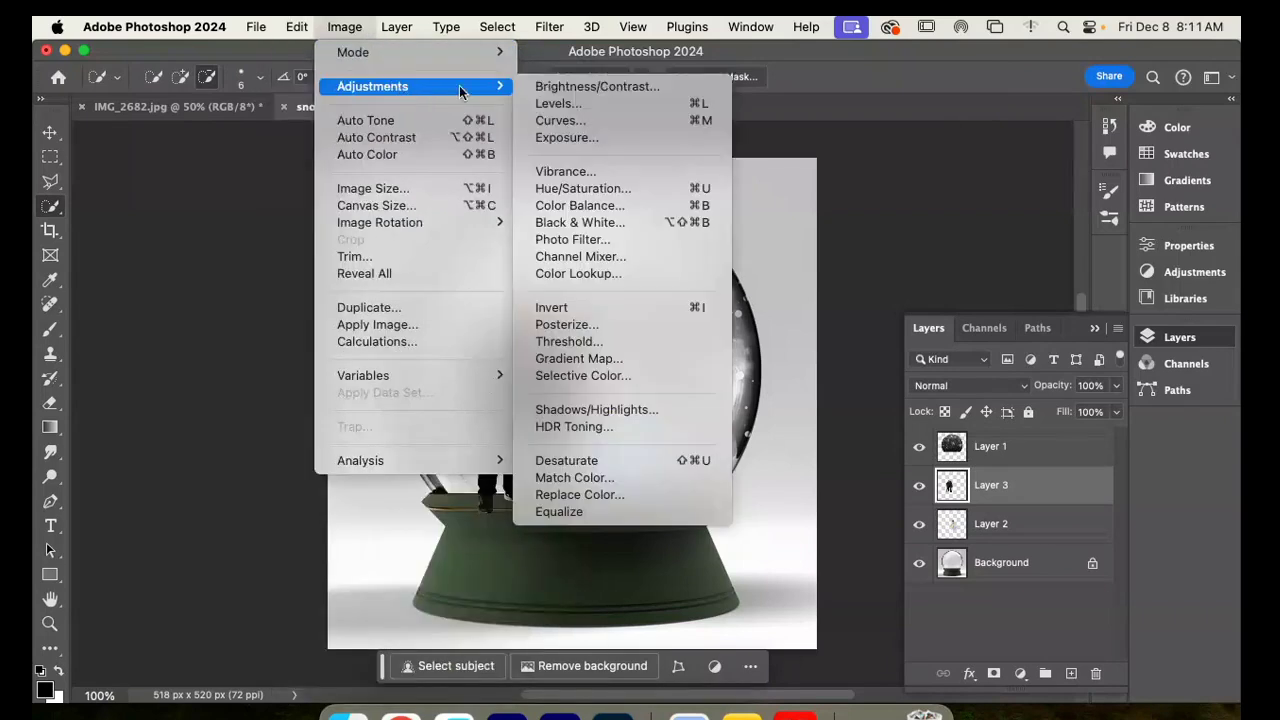
pyautogui.click(592, 138)
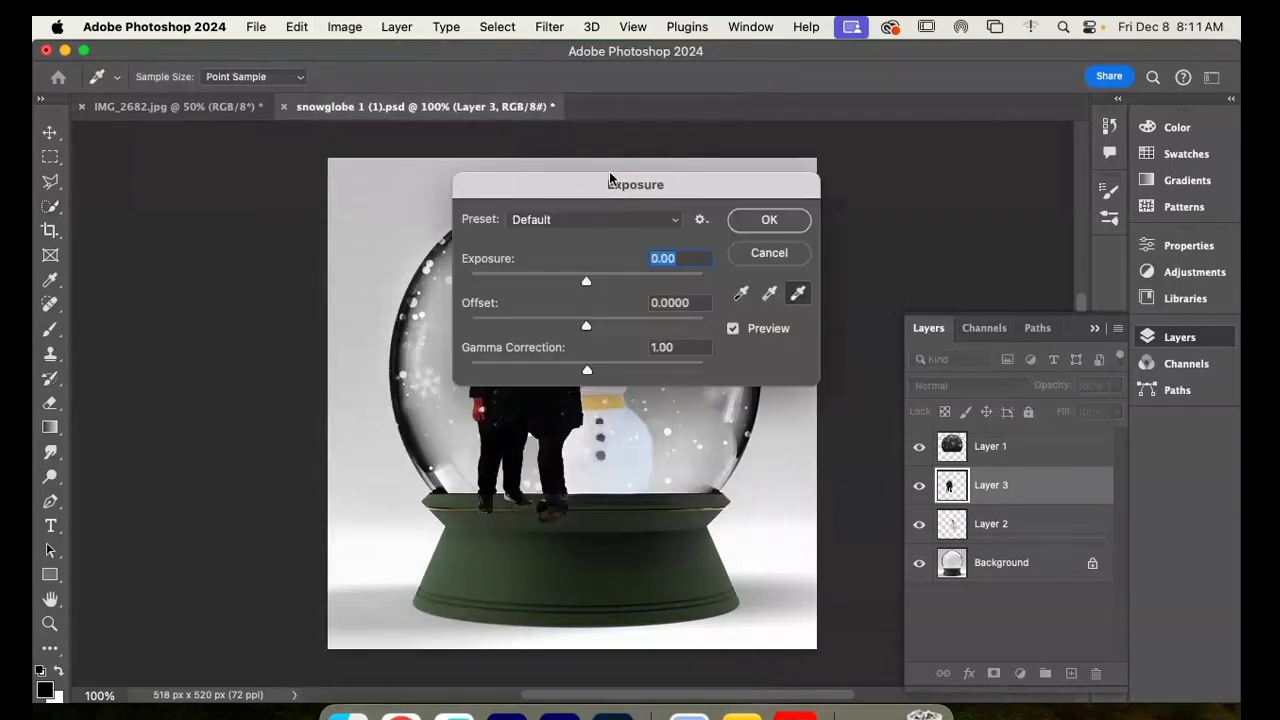
pyautogui.moveTo(607, 186); pyautogui.dragTo(857, 133)
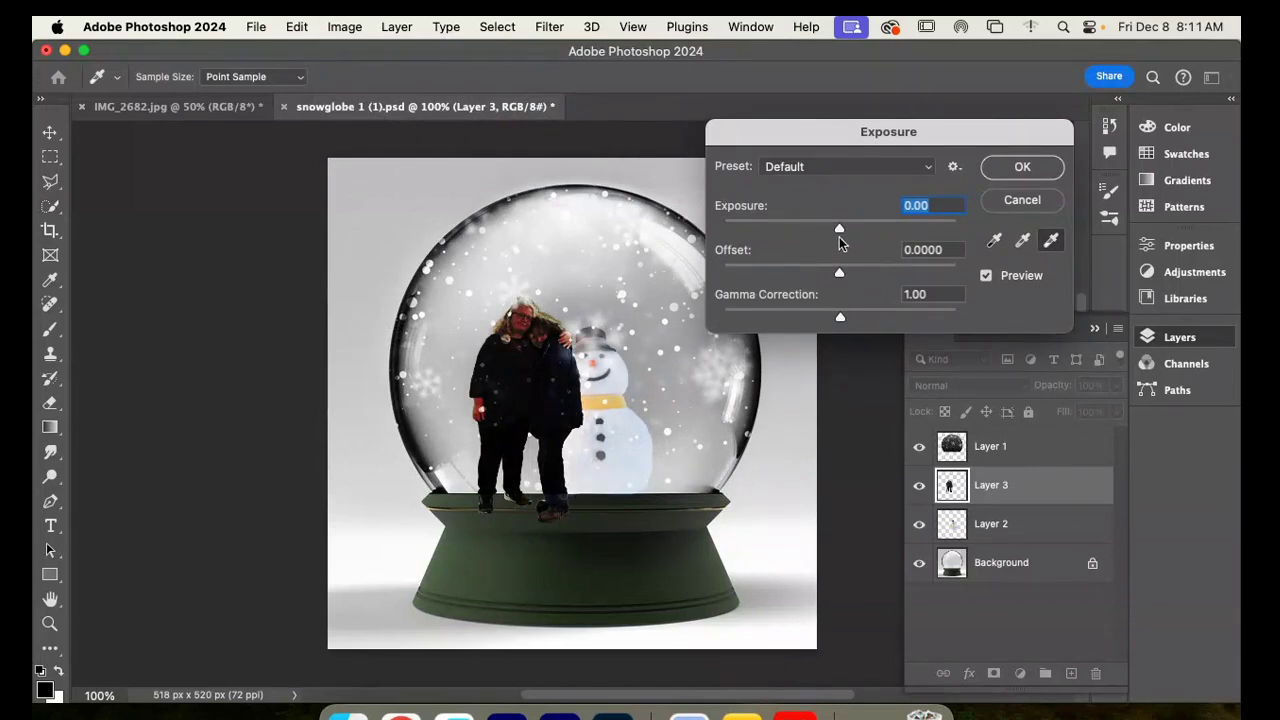
pyautogui.moveTo(837, 226); pyautogui.dragTo(849, 224)
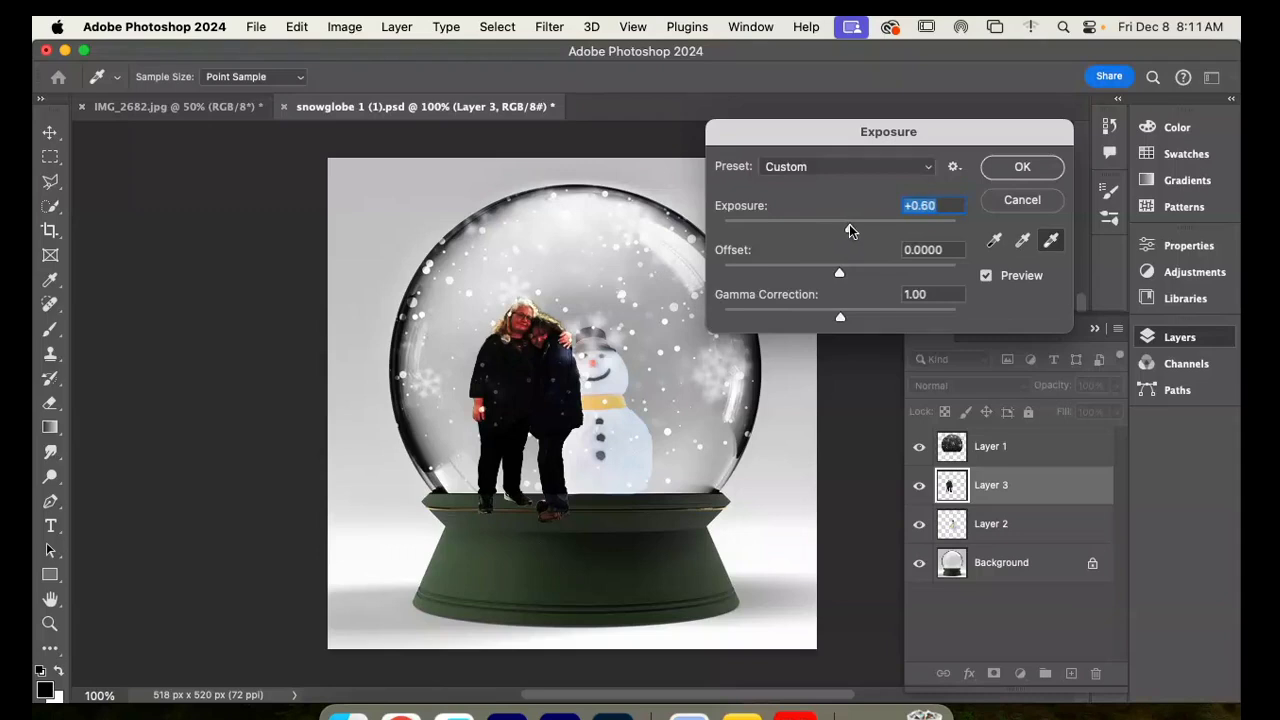
pyautogui.click(1020, 167)
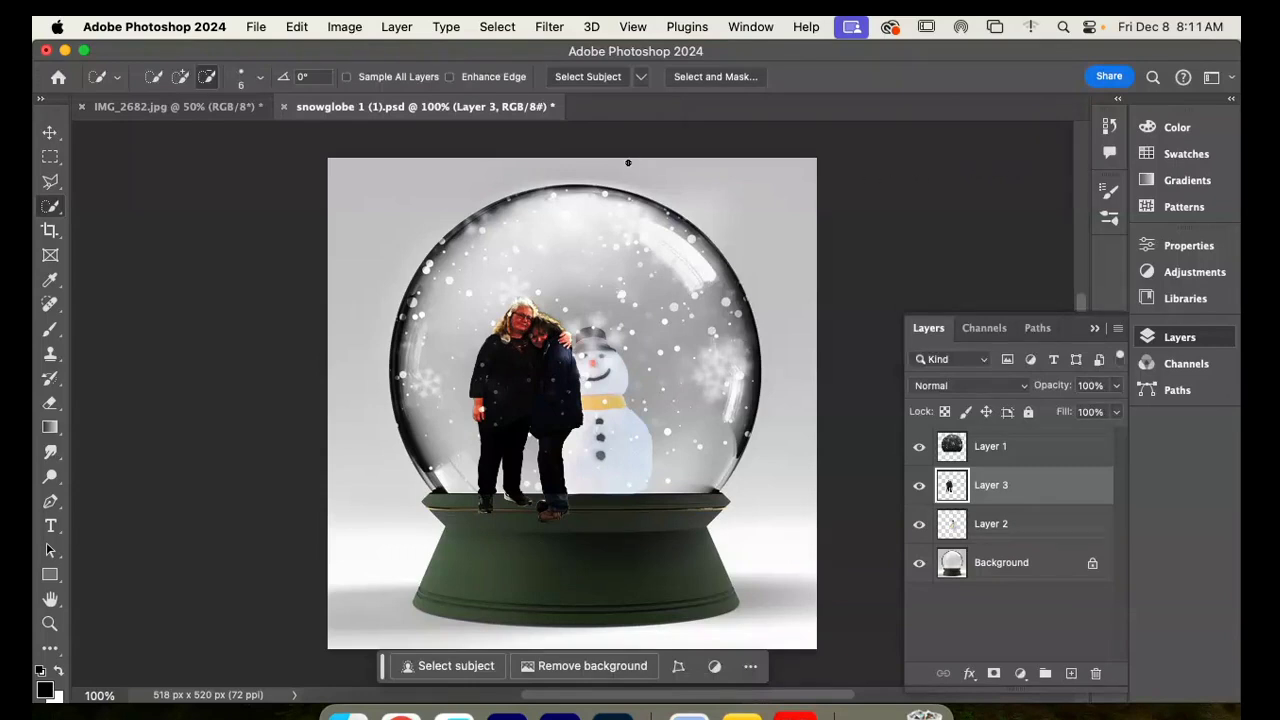
pyautogui.click(1022, 388)
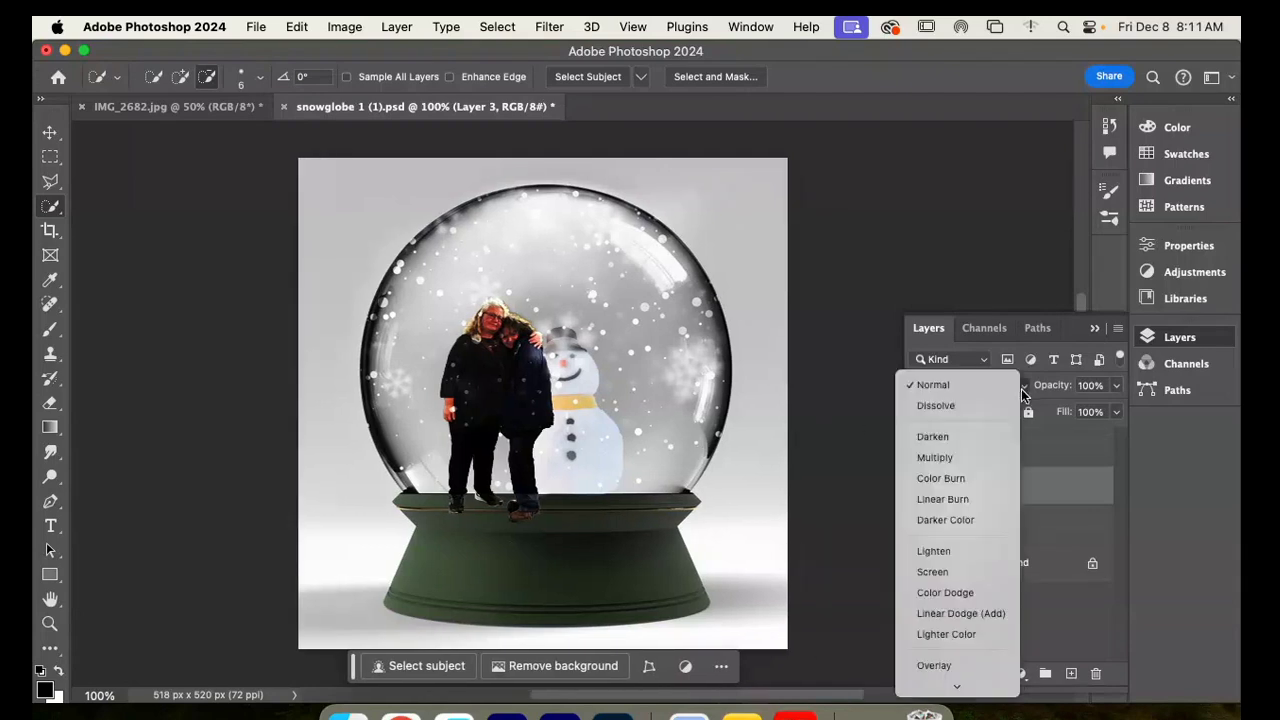
pyautogui.click(934, 666)
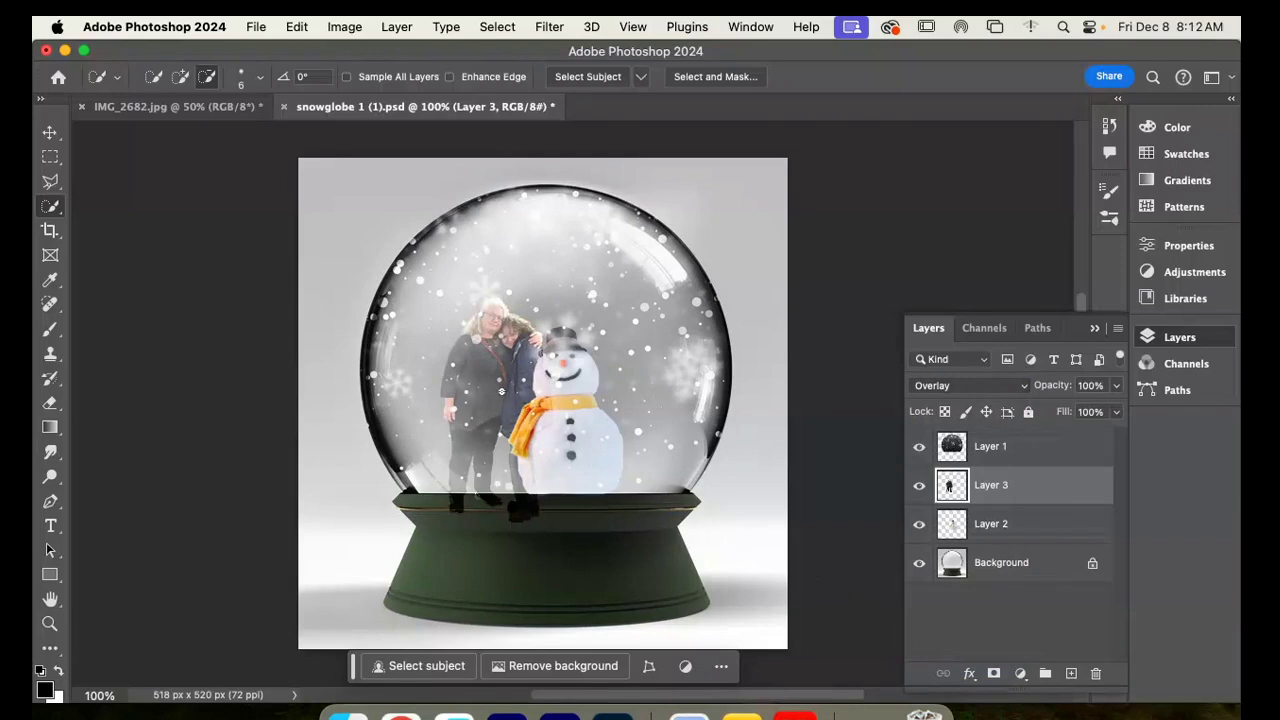
# Step: Lock the falling-snow layer, Layer 1, and move the people on Layer 3 away from the snowman, toward the globe's glass edge
pyautogui.click(51, 135)
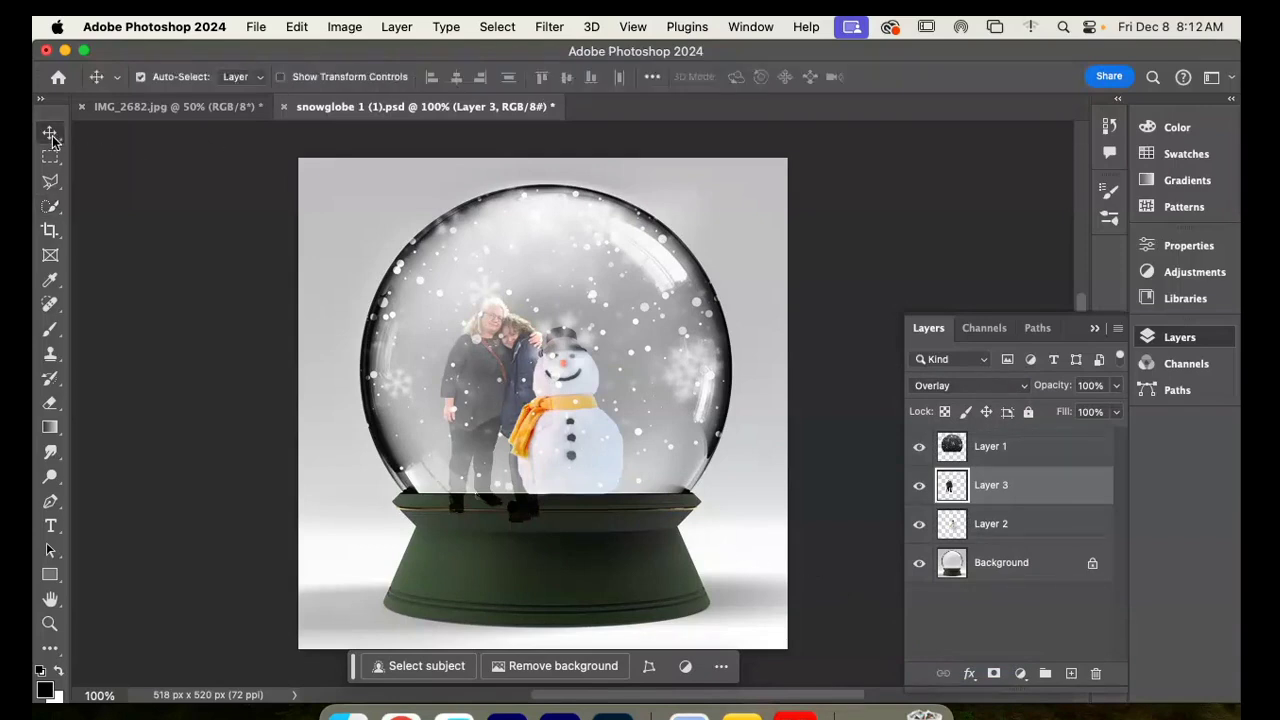
pyautogui.moveTo(519, 380)
pyautogui.mouseDown()
pyautogui.moveTo(491, 378)
pyautogui.moveTo(518, 376)
pyautogui.mouseUp()
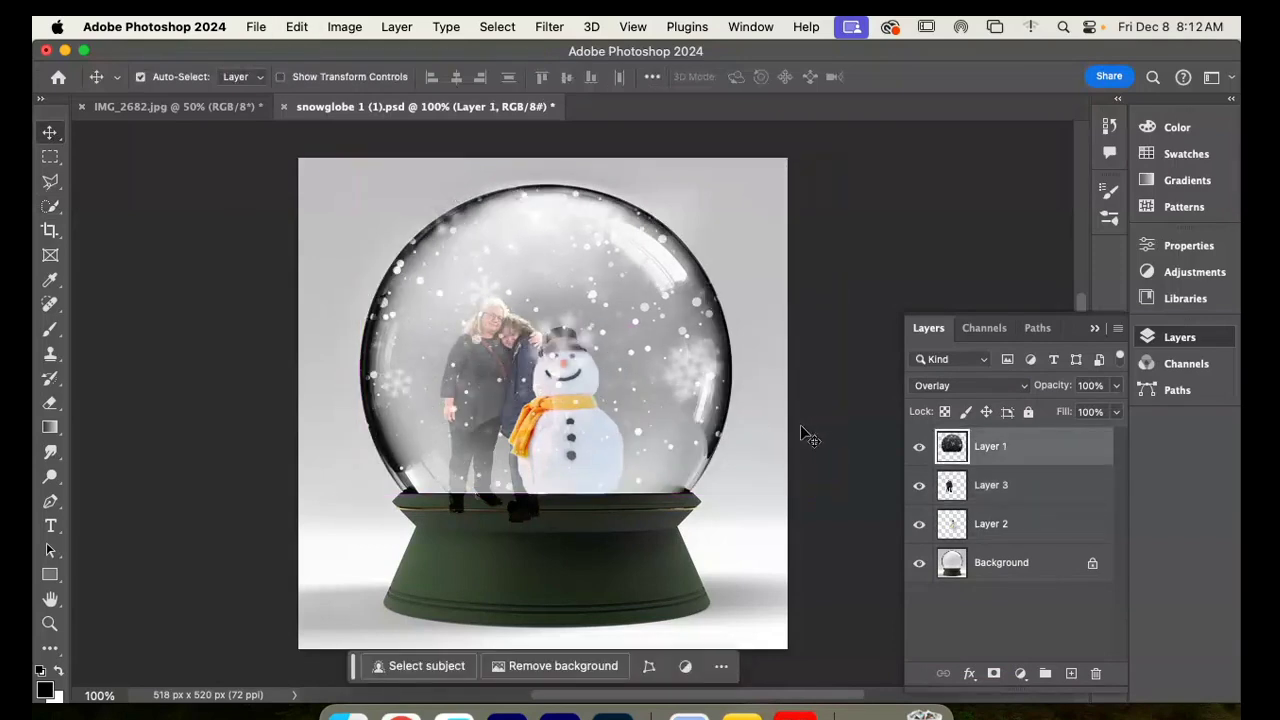
pyautogui.click(1028, 413)
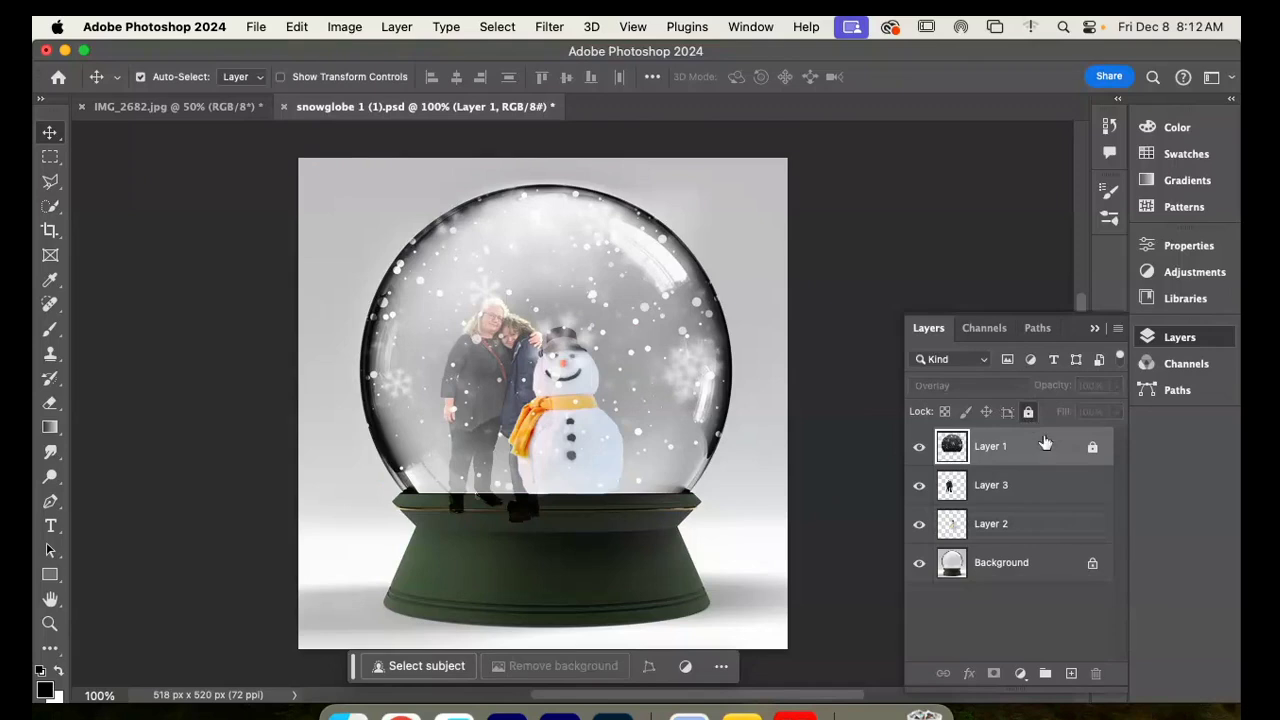
pyautogui.click(1020, 492)
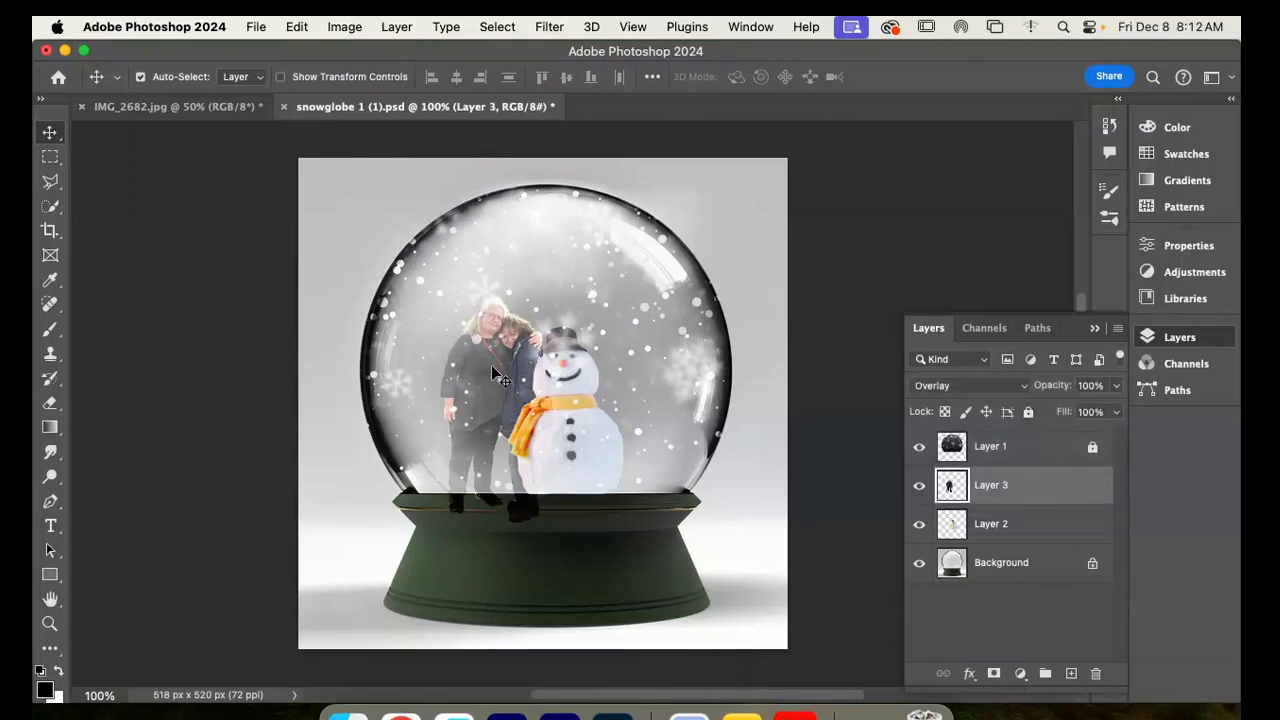
pyautogui.moveTo(491, 365); pyautogui.dragTo(461, 360)
# Step: Lock Layer 3, move the snowman on Layer 2 away from the people toward the opposite glass edge, and lock it too
pyautogui.click(979, 524)
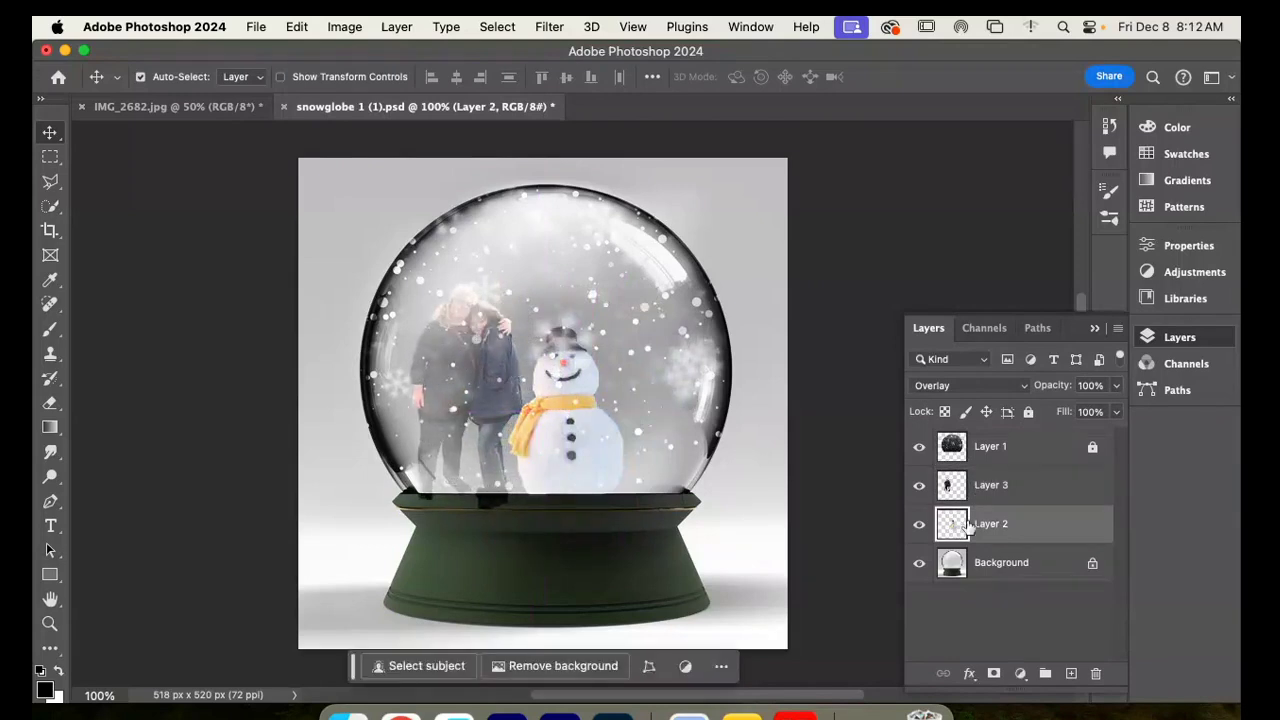
pyautogui.click(1040, 488)
pyautogui.click(1028, 411)
pyautogui.click(1051, 521)
pyautogui.moveTo(566, 432); pyautogui.dragTo(615, 430)
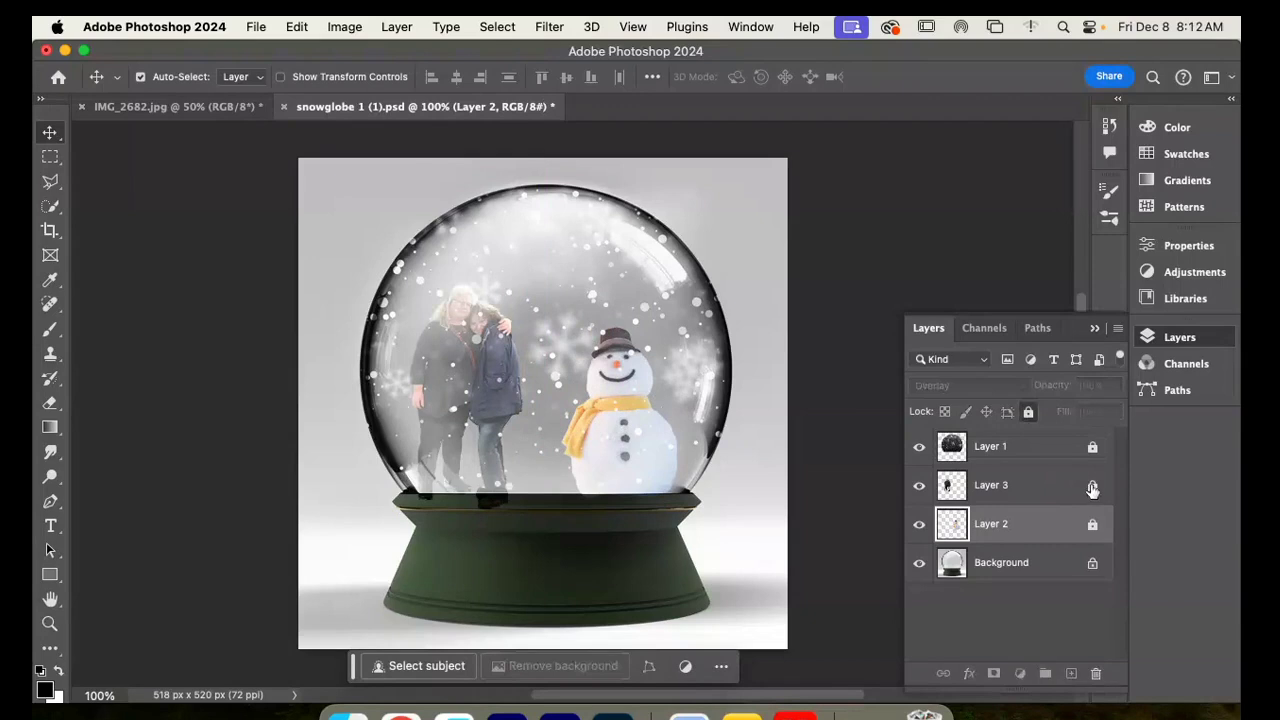
# Step: Unlock Layer 3 and move the people back toward the snowman
pyautogui.moveTo(528, 380); pyautogui.dragTo(496, 380)
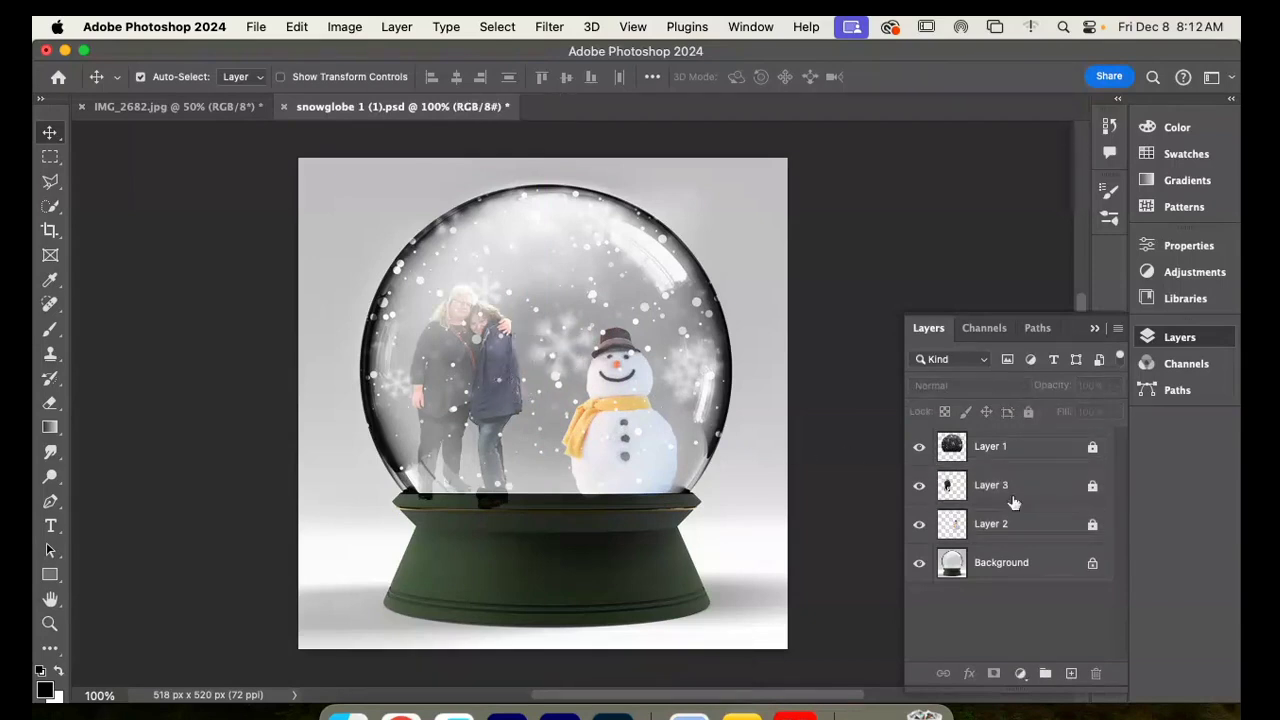
pyautogui.moveTo(488, 376); pyautogui.dragTo(512, 369)
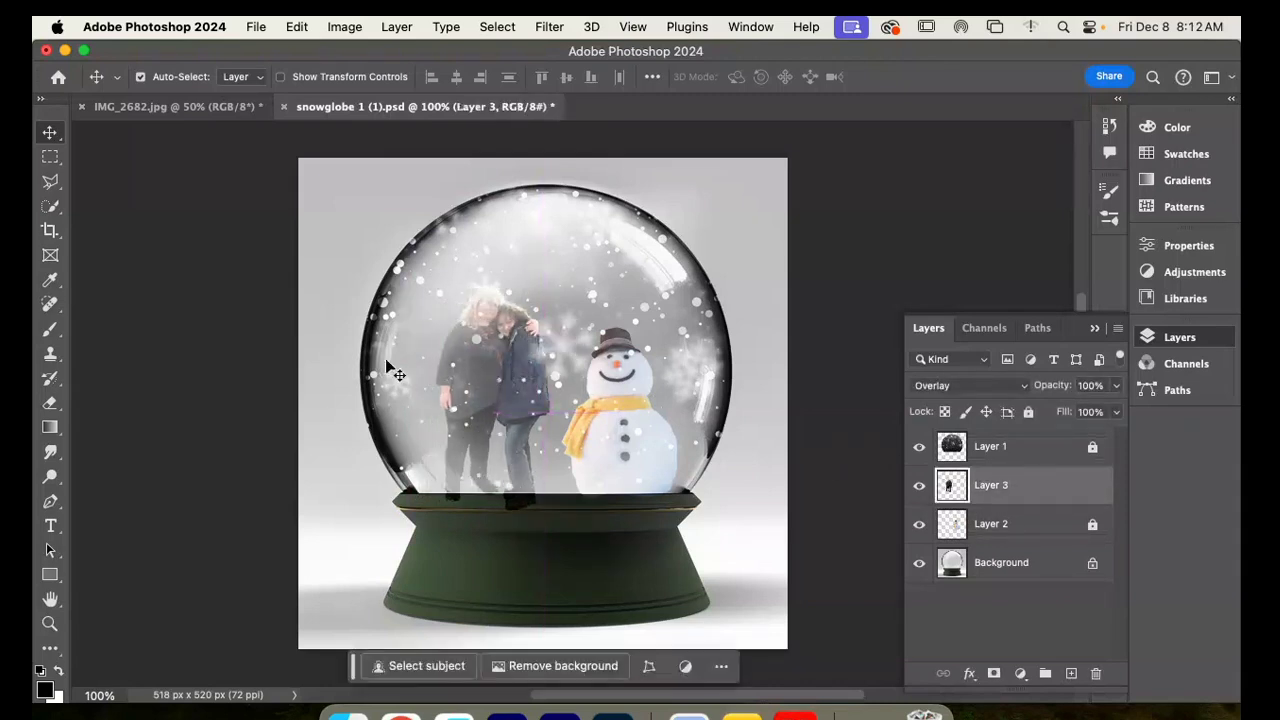
# Step: Erase the people's feet where they overlap the green base on Layer 3, using a 28 px Eraser
pyautogui.click(50, 402)
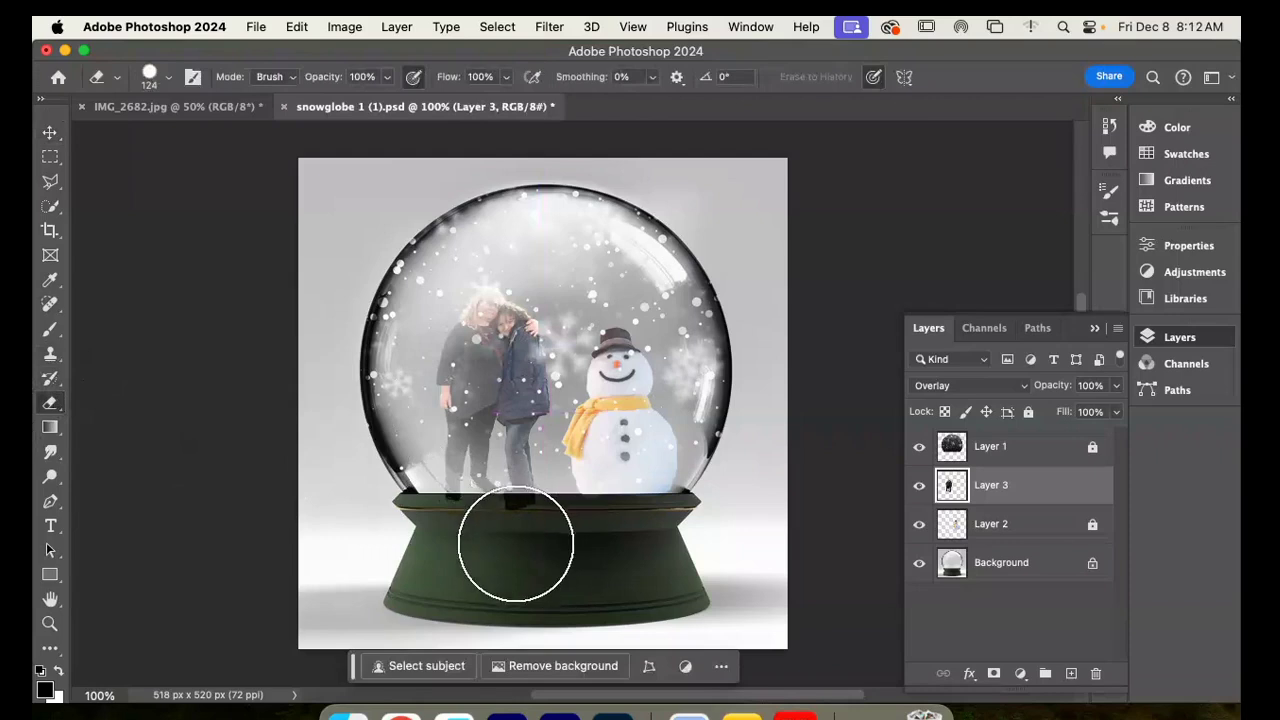
pyautogui.click(167, 79)
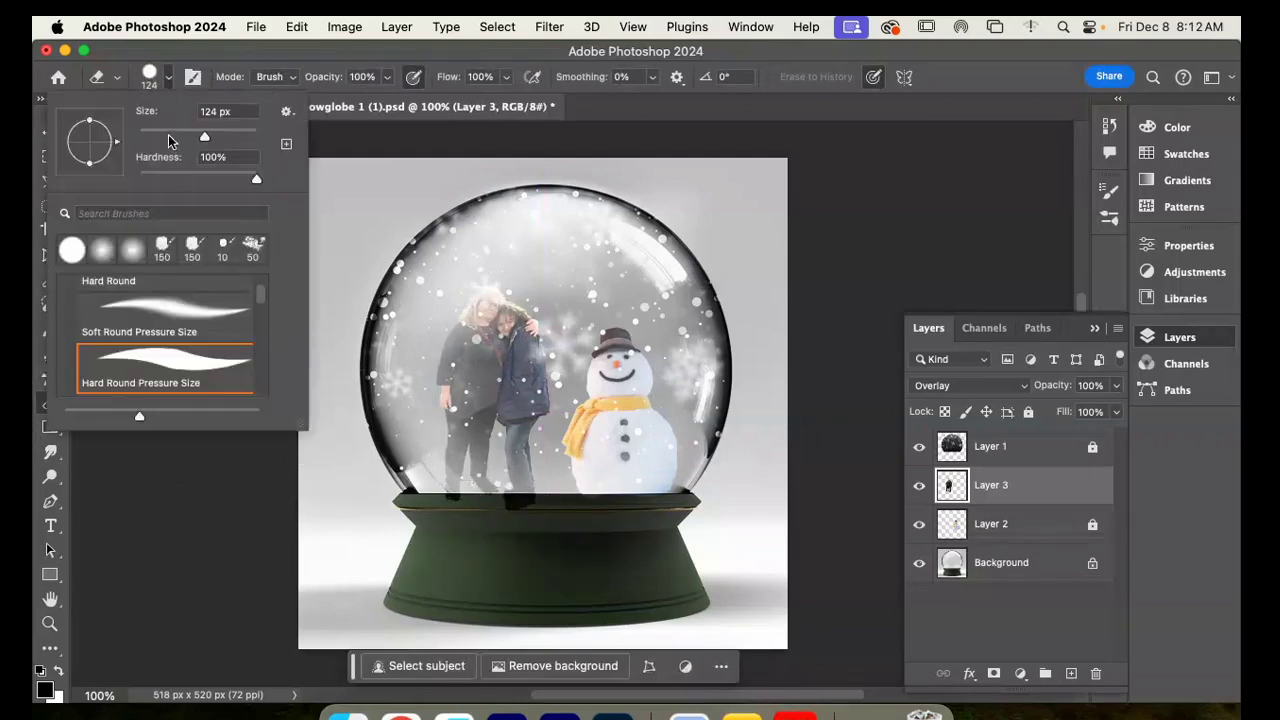
pyautogui.moveTo(168, 136); pyautogui.dragTo(154, 136)
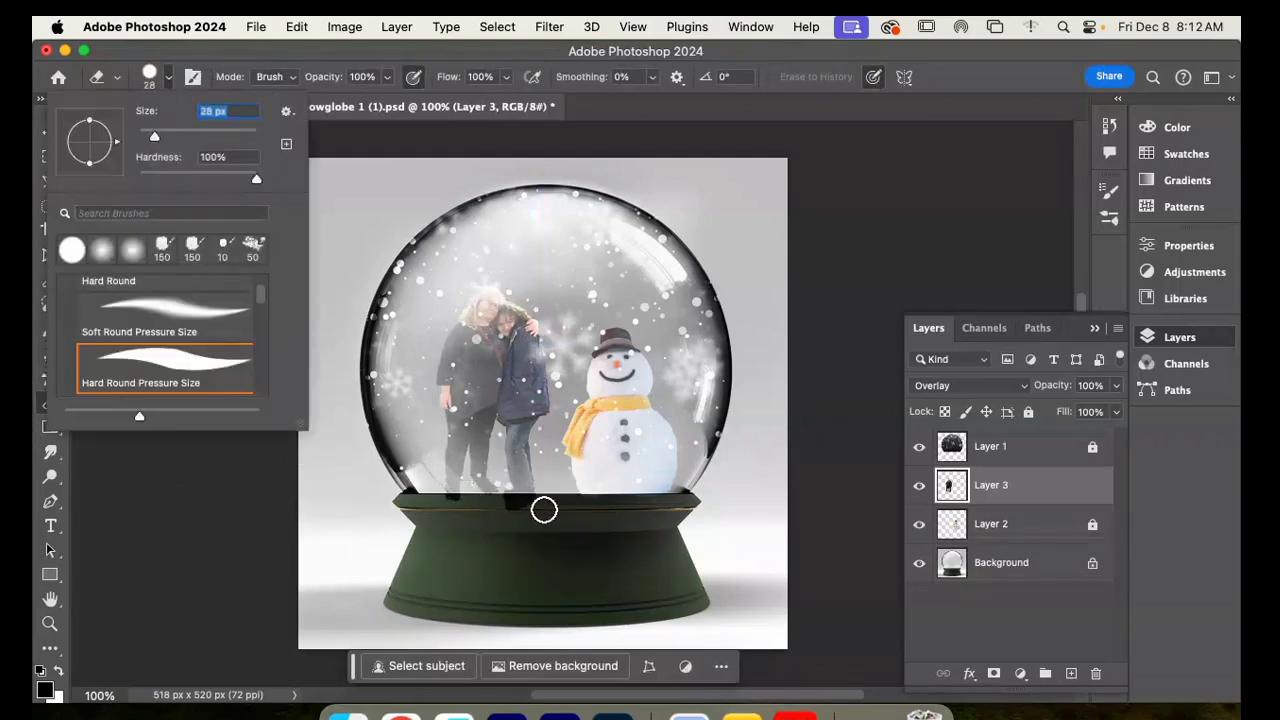
pyautogui.press('Return')
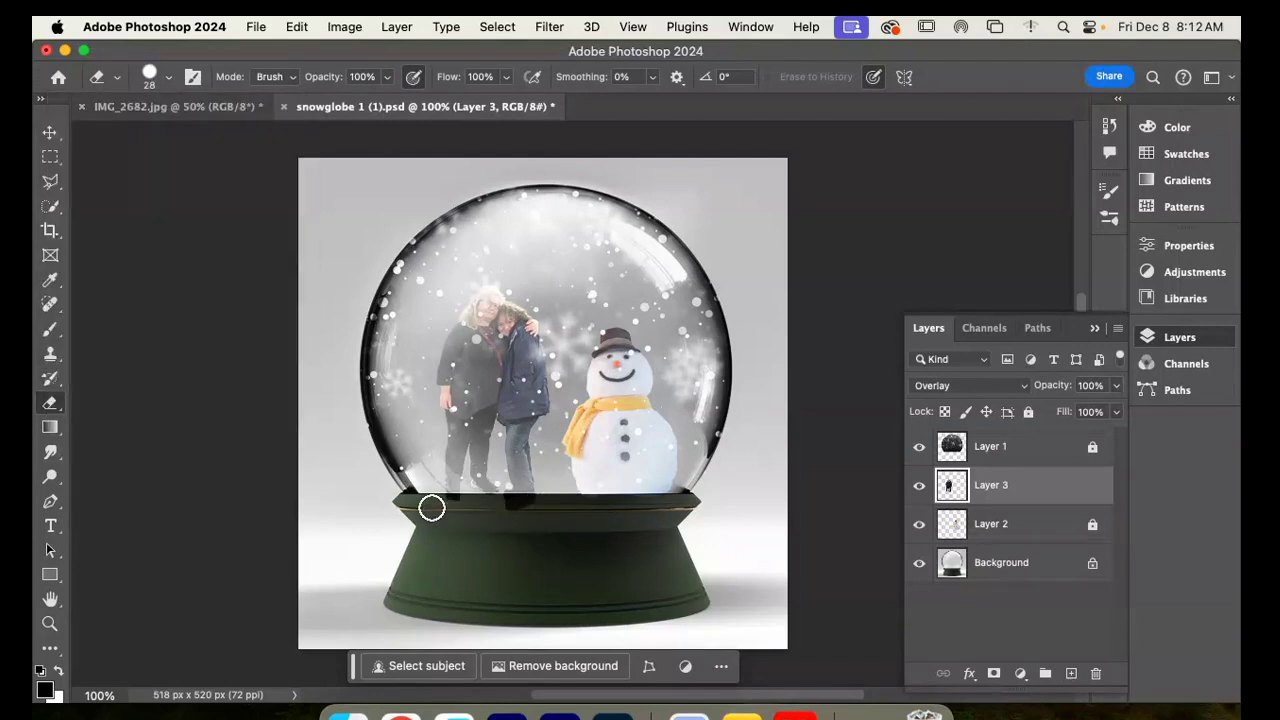
pyautogui.moveTo(536, 500); pyautogui.dragTo(431, 508)
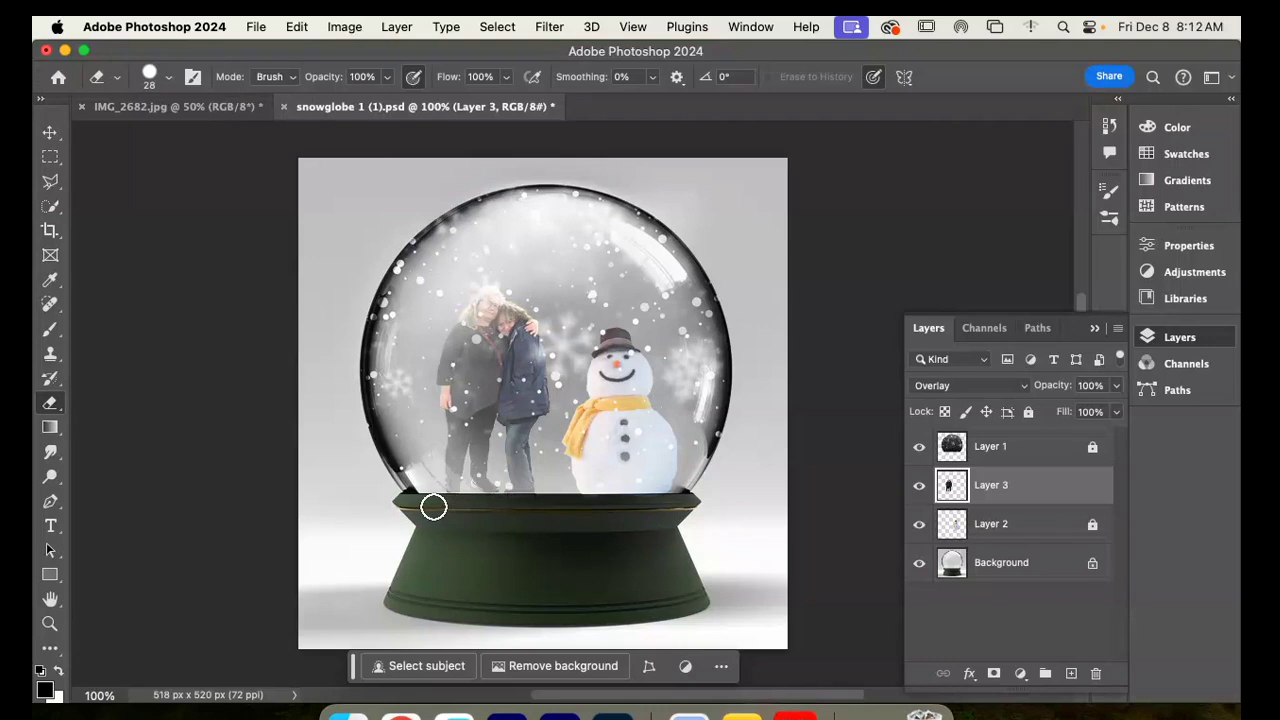
# Step: Move the people slightly lower and closer to the snowman, and erase the leg parts that overlap the green base
pyautogui.hscroll(3, 100, 257)
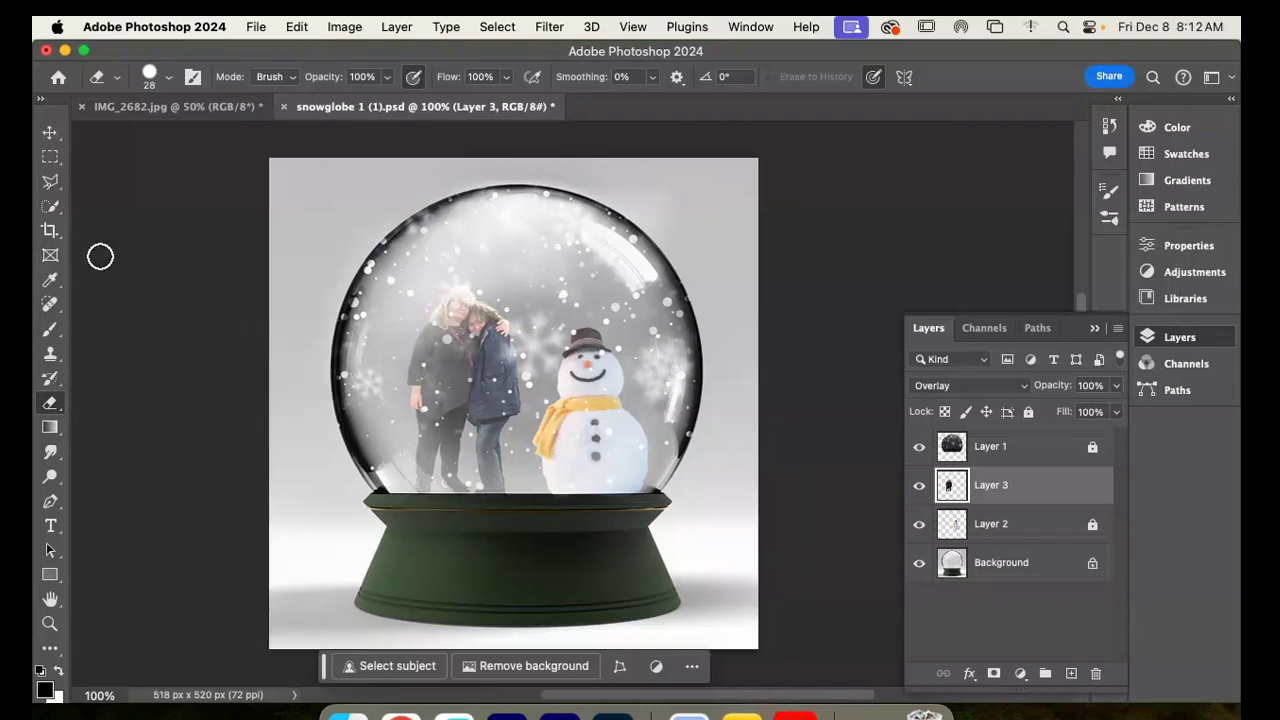
pyautogui.click(50, 132)
pyautogui.moveTo(503, 364); pyautogui.dragTo(505, 375)
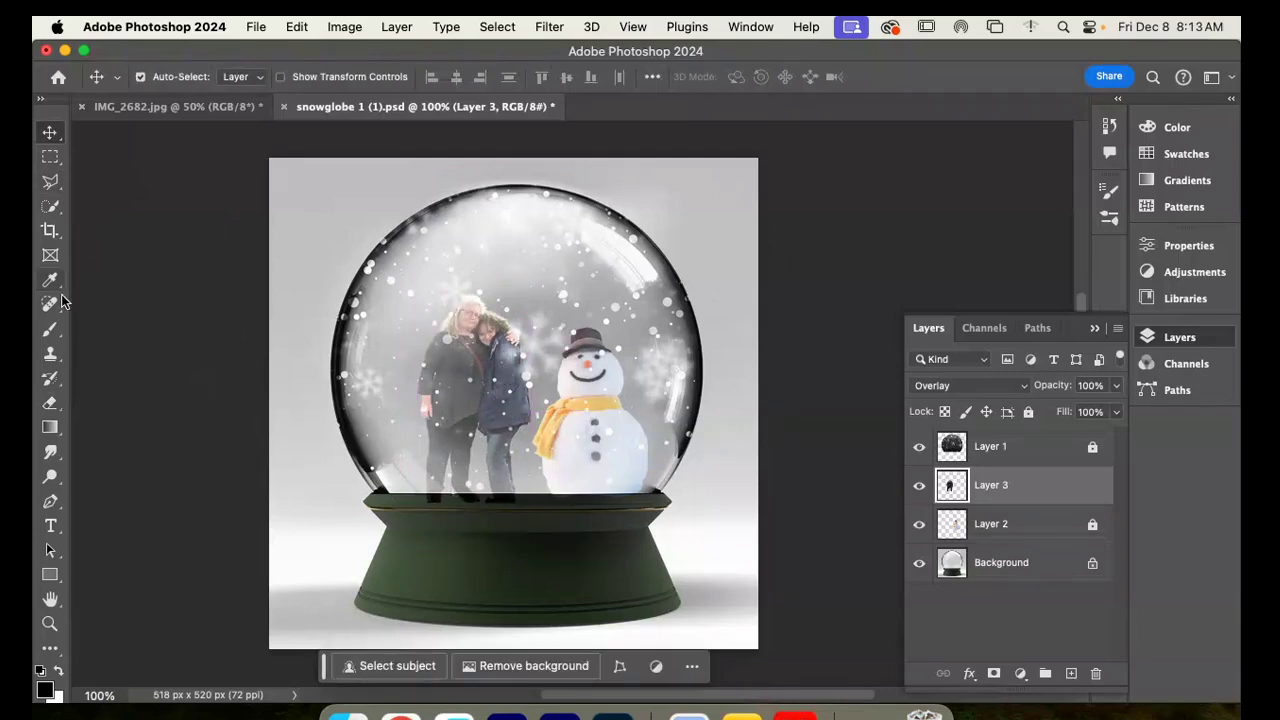
pyautogui.click(50, 402)
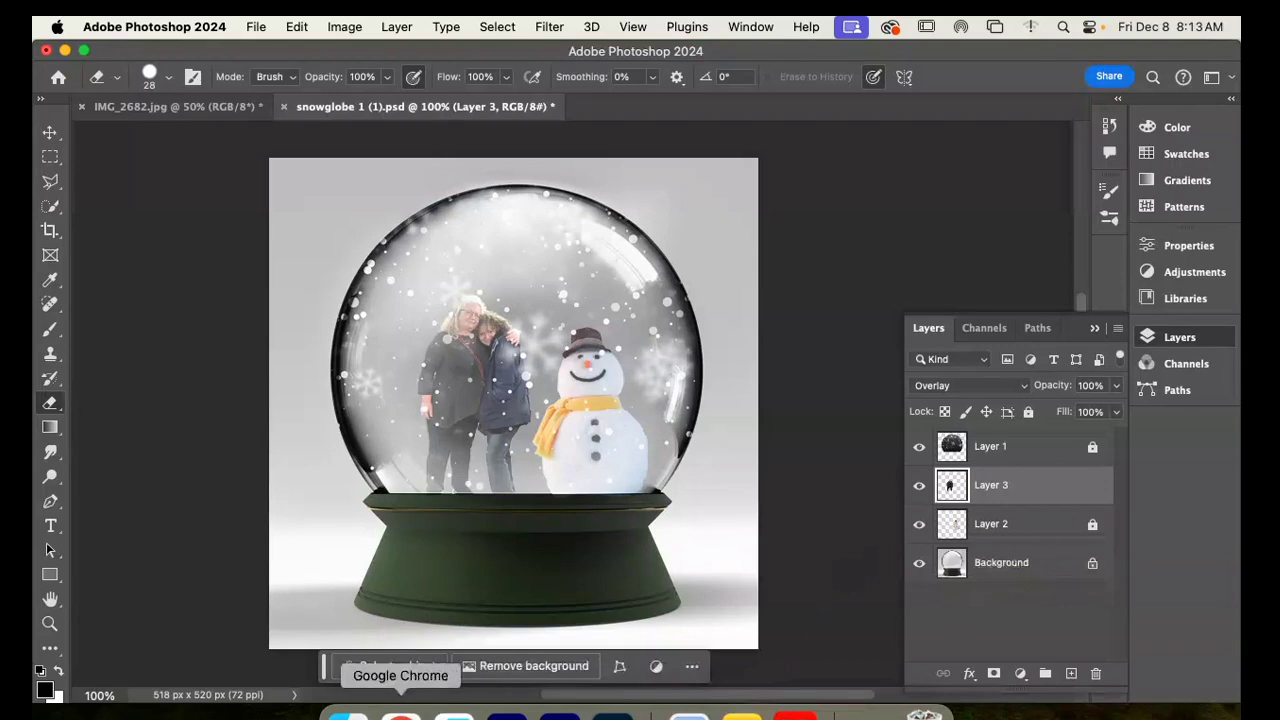
# Step: Switch to Google Chrome and search Google for "snow" in a new tab
pyautogui.click(401, 714)
pyautogui.click(585, 60)
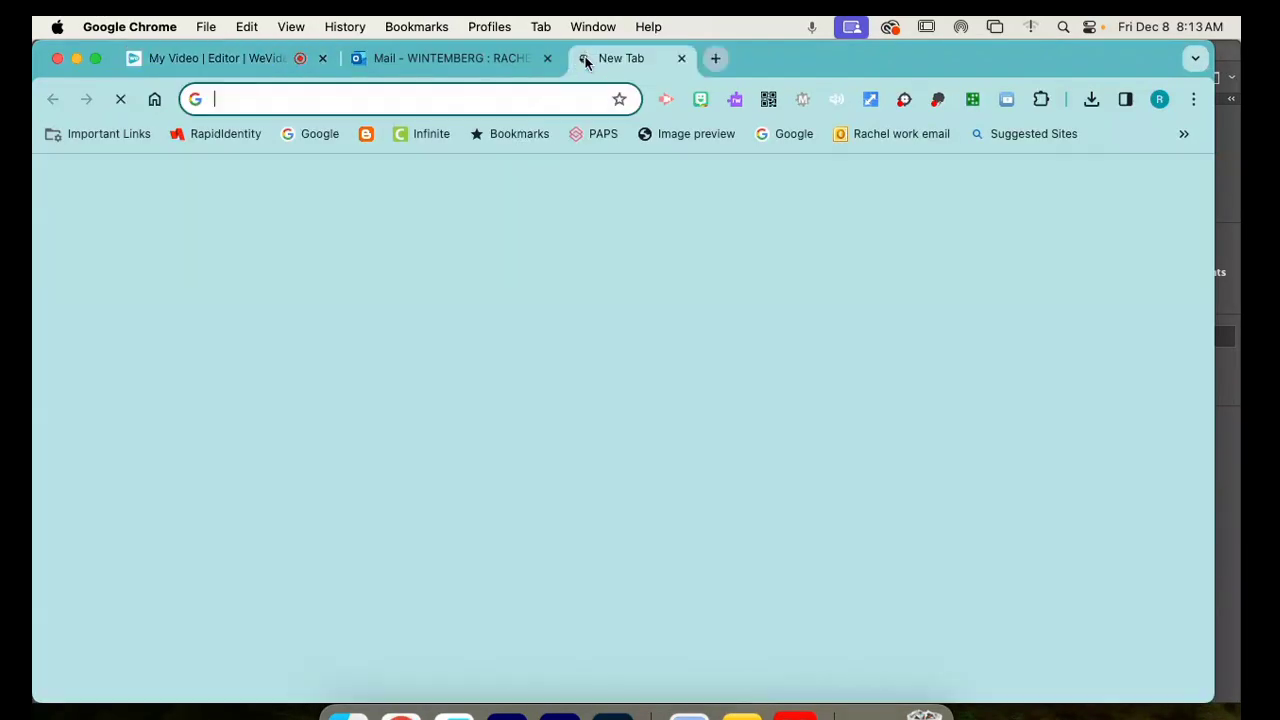
pyautogui.click(544, 102)
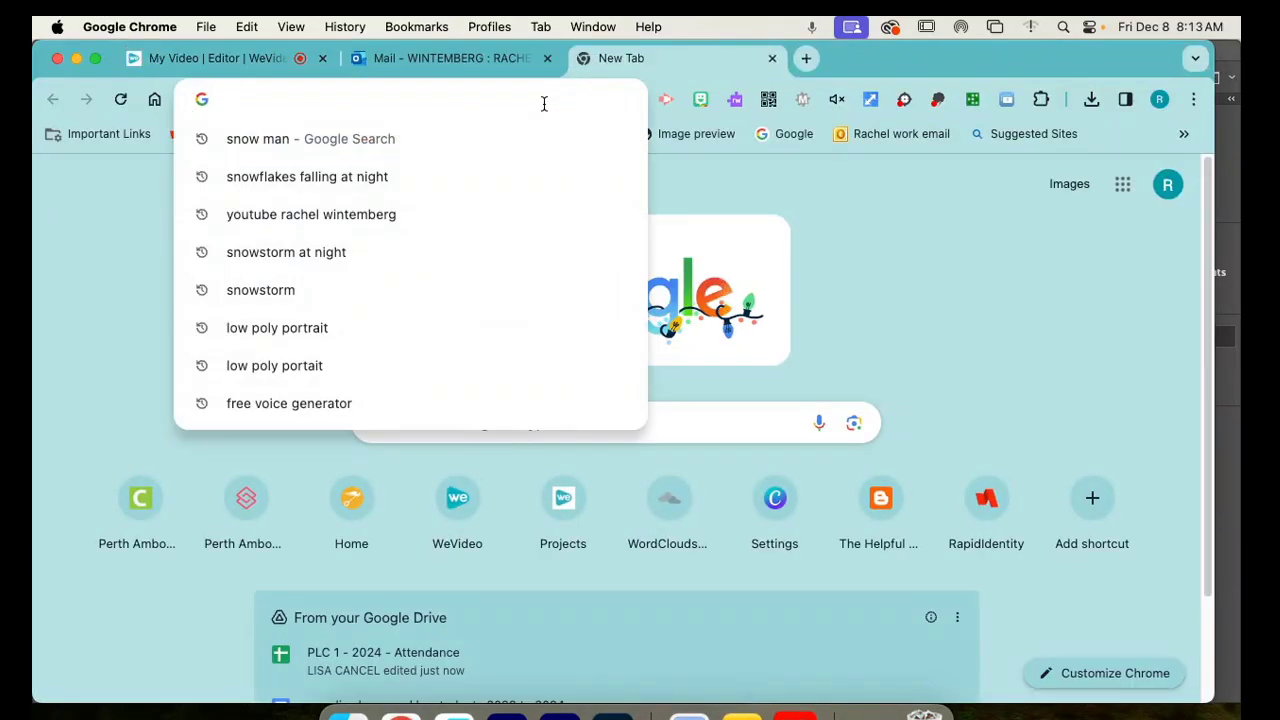
pyautogui.write('snow')
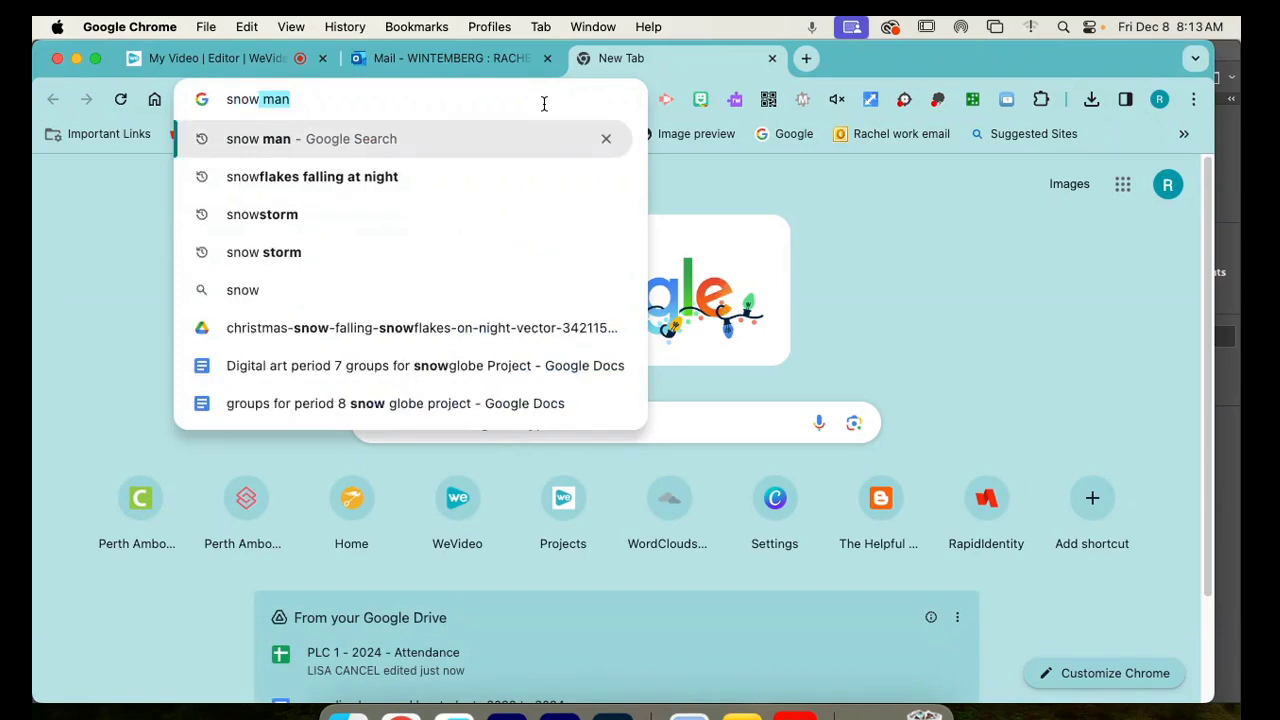
pyautogui.press('Return')
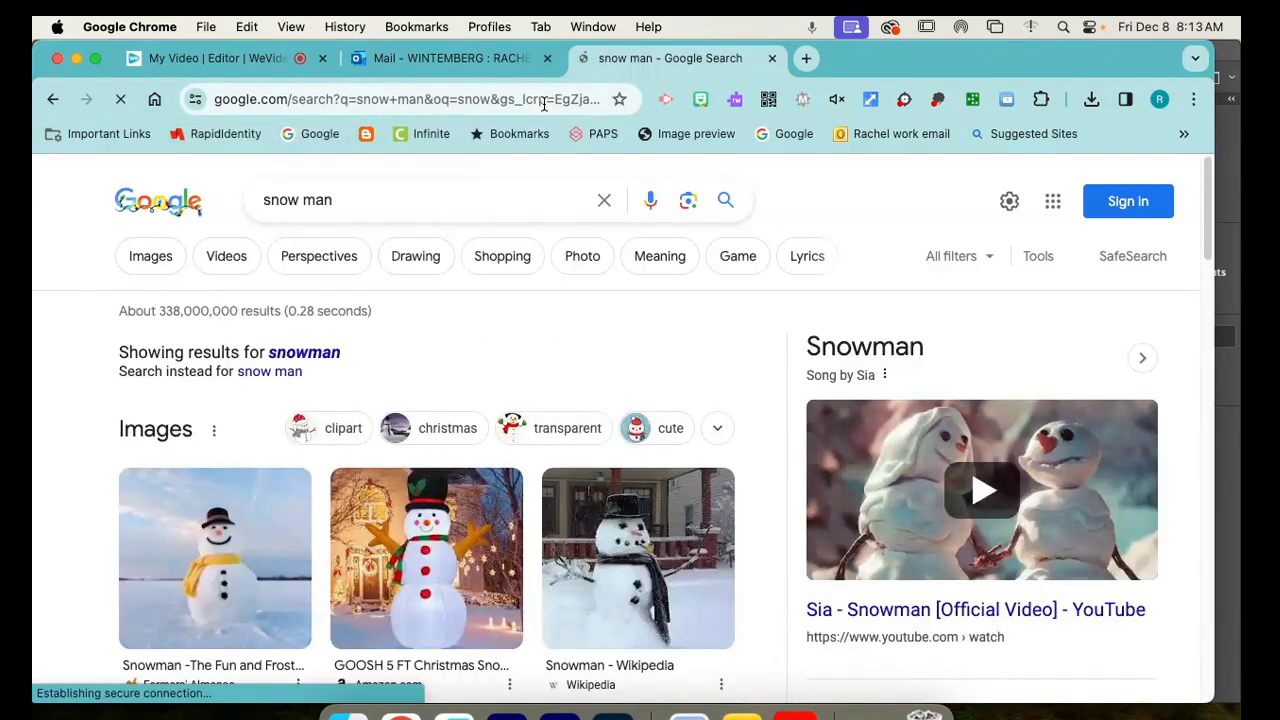
pyautogui.click(346, 198)
pyautogui.press('BackSpace')
pyautogui.press('BackSpace')
pyautogui.press('BackSpace')
pyautogui.press('BackSpace')
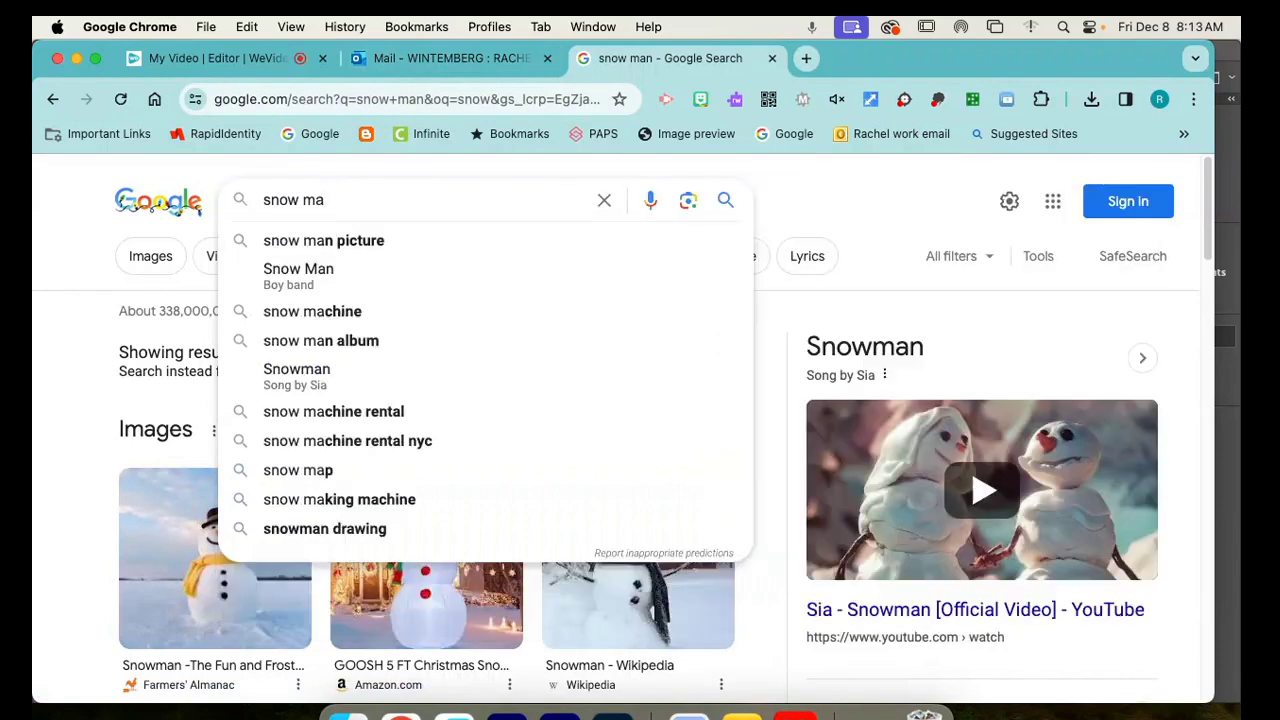
pyautogui.press('Return')
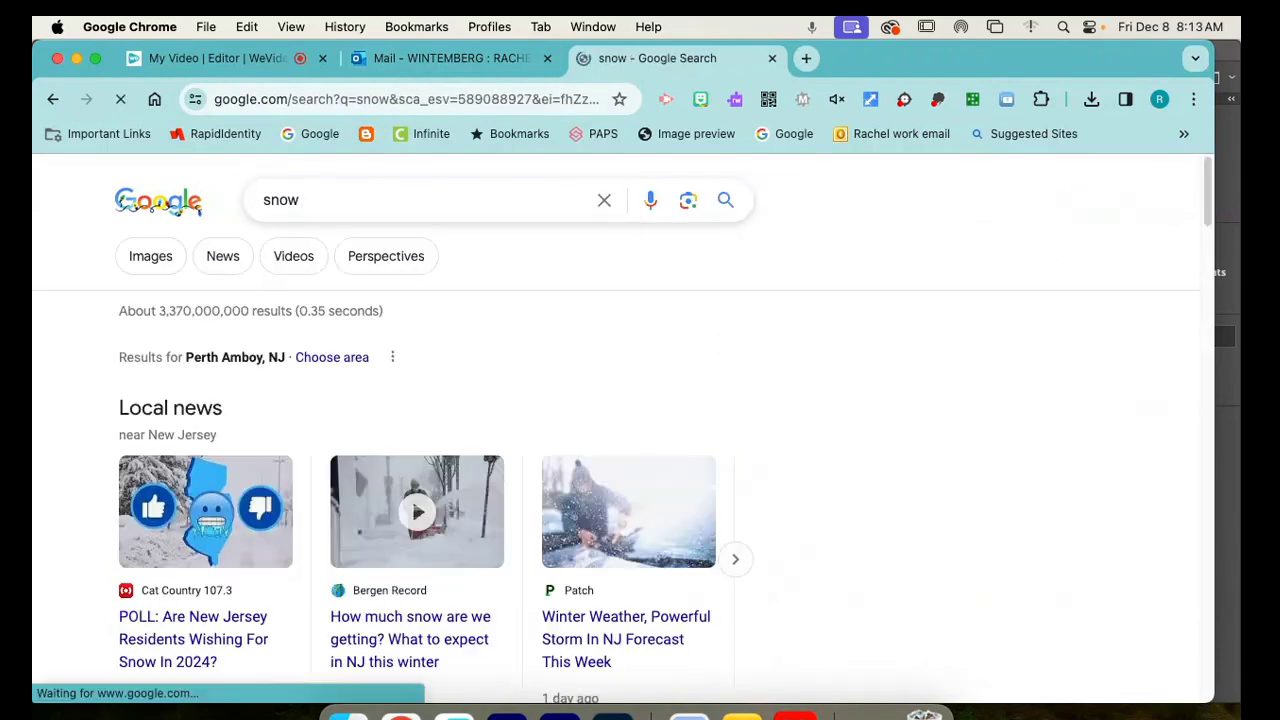
# Step: Find Vecteezy's "Powder Snow Stock Video Footage" picture in the snow image results and open the image in its own browser tab
pyautogui.click(152, 258)
pyautogui.moveTo(1210, 242); pyautogui.dragTo(1238, 458)
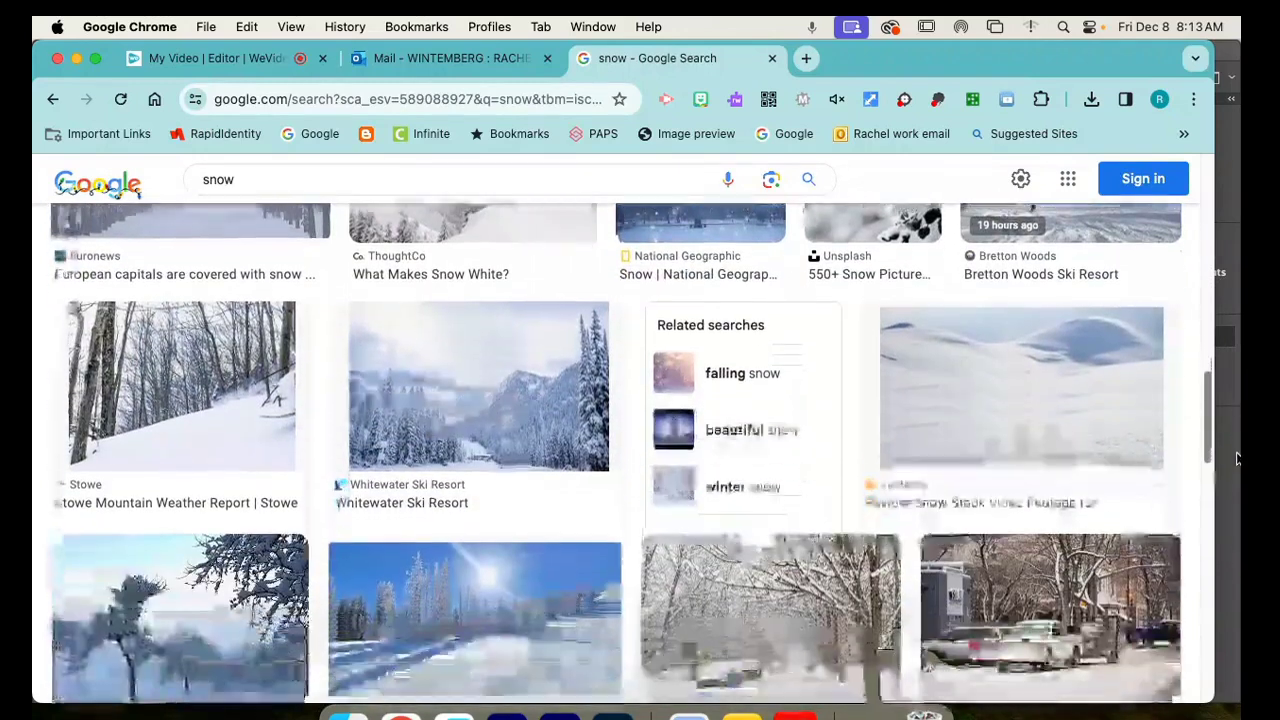
pyautogui.click(1059, 415)
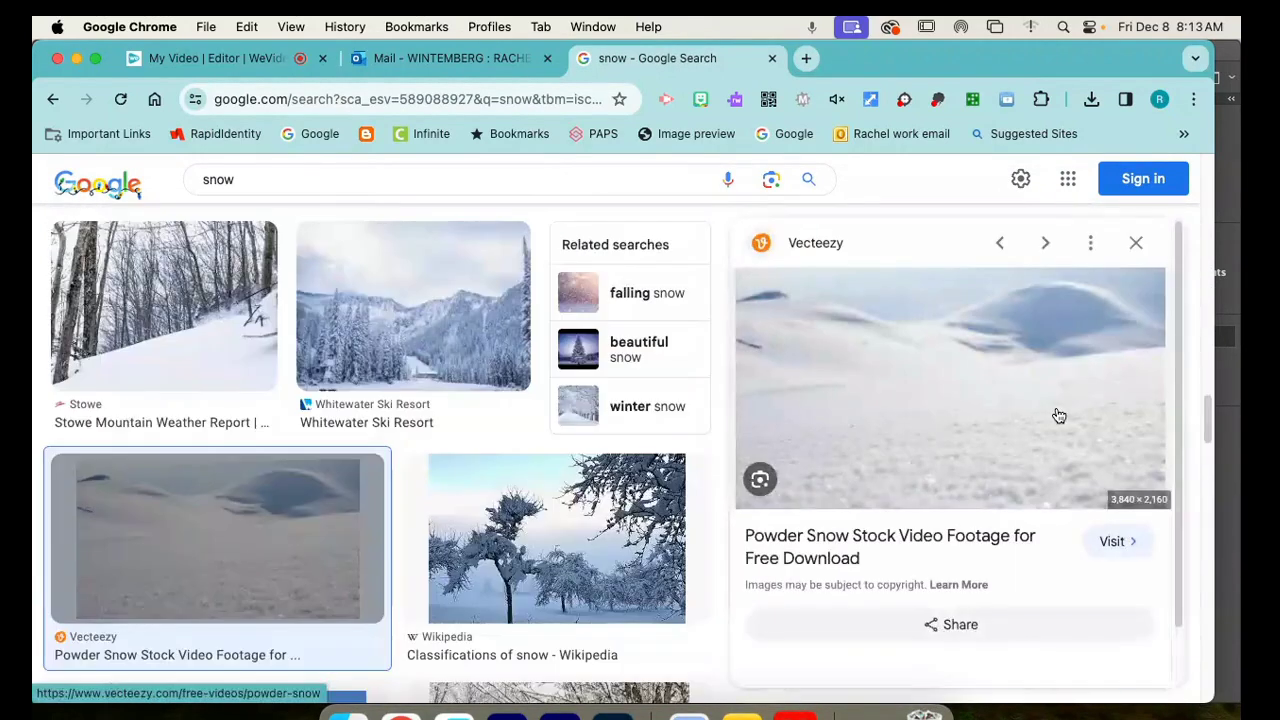
pyautogui.rightClick(988, 405)
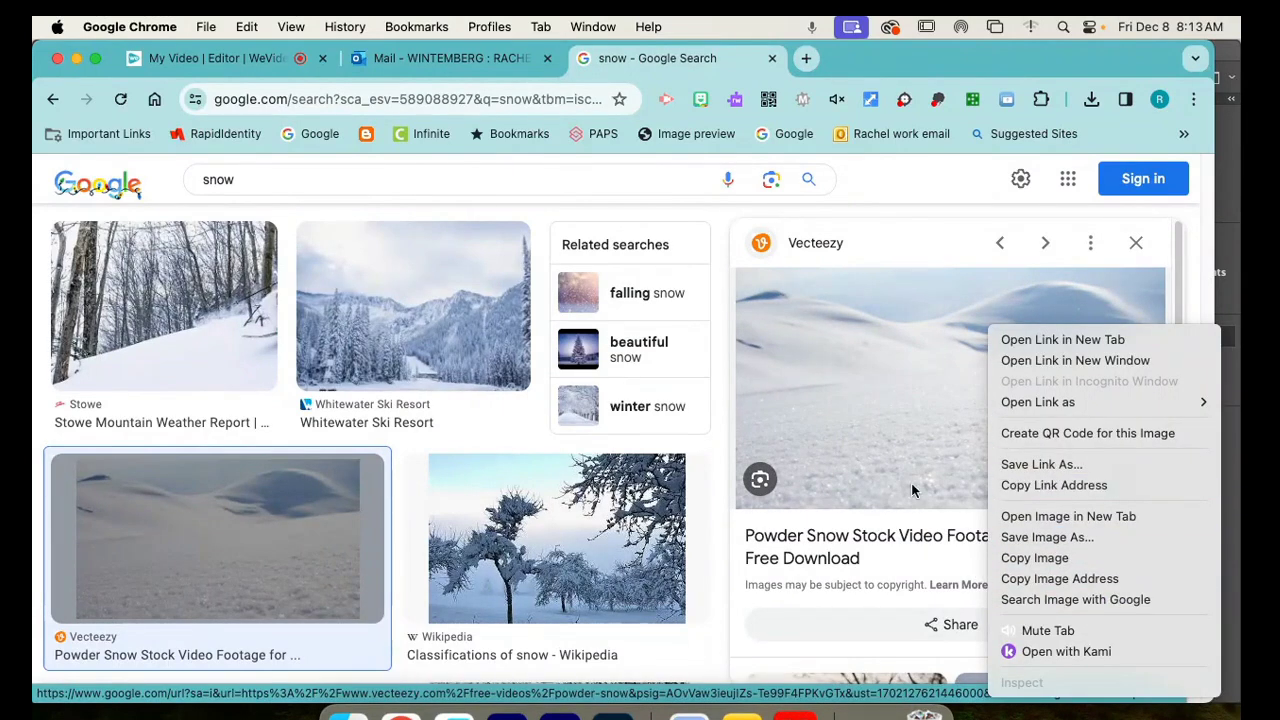
pyautogui.click(1010, 516)
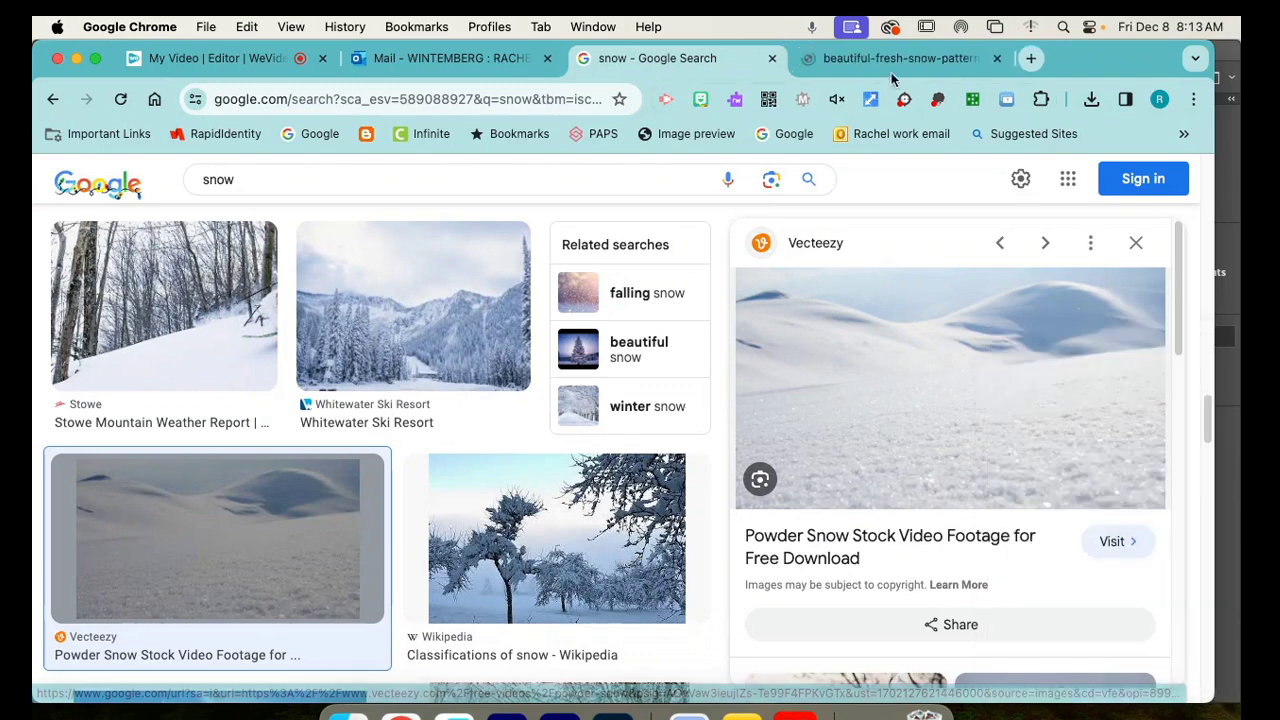
pyautogui.click(888, 60)
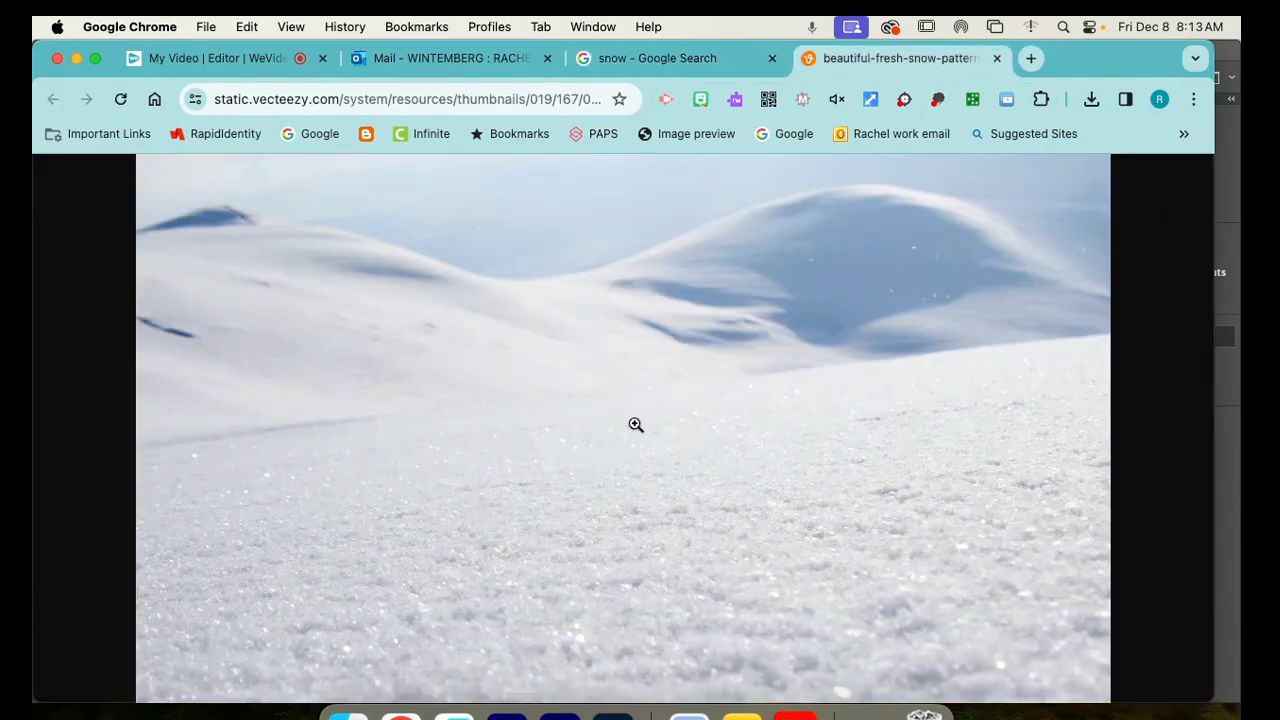
# Step: Save the full-size snowy landscape image to the Downloads folder under its suggested file name
pyautogui.click(608, 399)
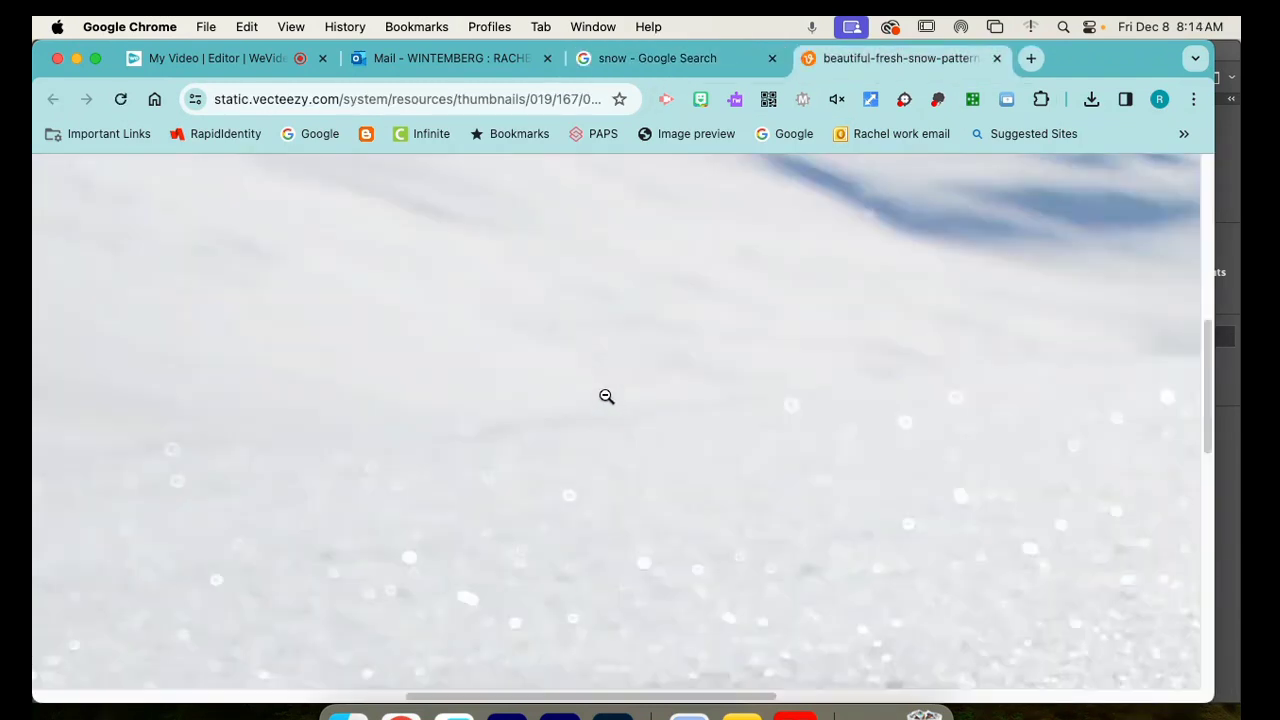
pyautogui.rightClick(612, 392)
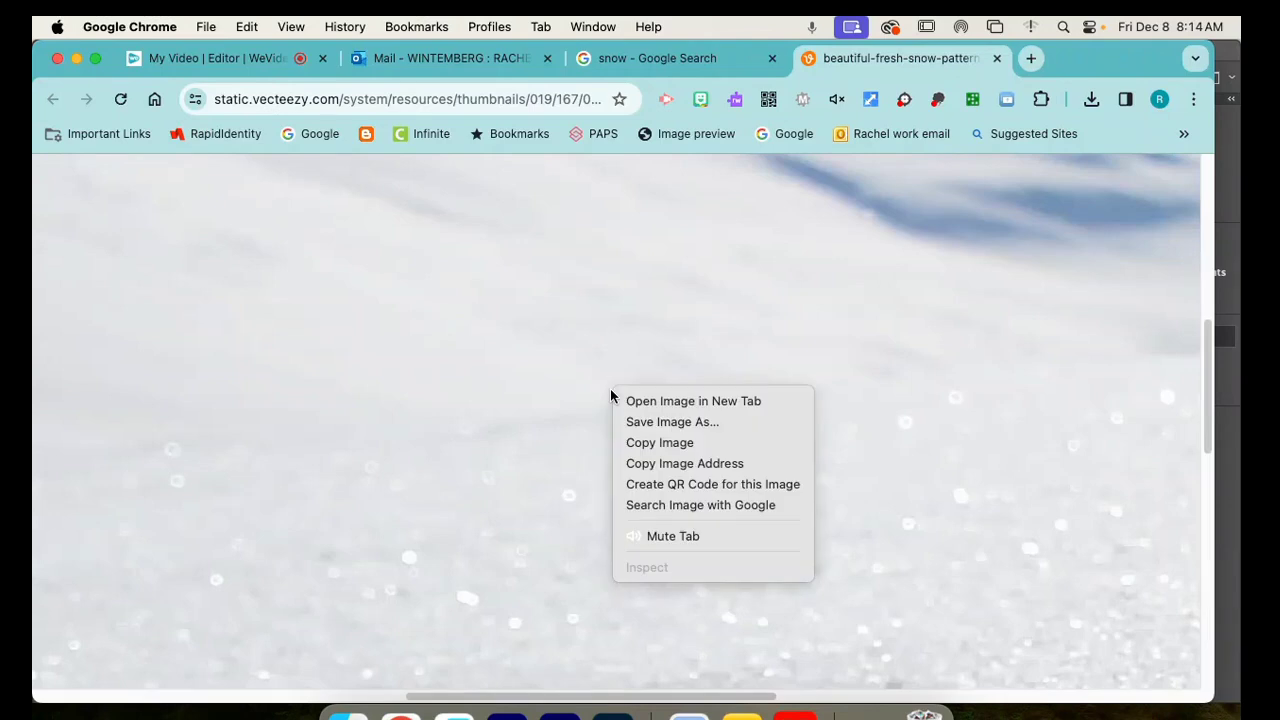
pyautogui.click(658, 424)
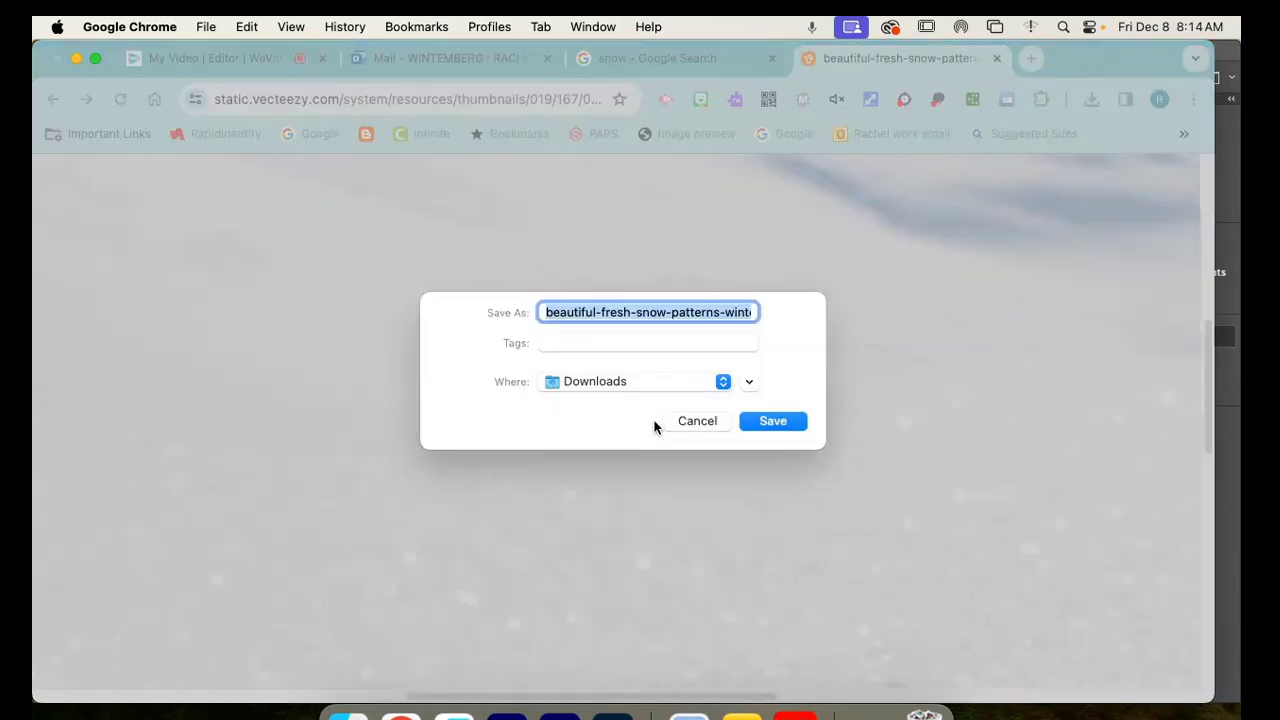
pyautogui.click(778, 422)
# Step: Switch to Adobe Photoshop and open the downloaded "beautiful-fresh-snow-patterns" JPEG from the Downloads folder
pyautogui.click(612, 713)
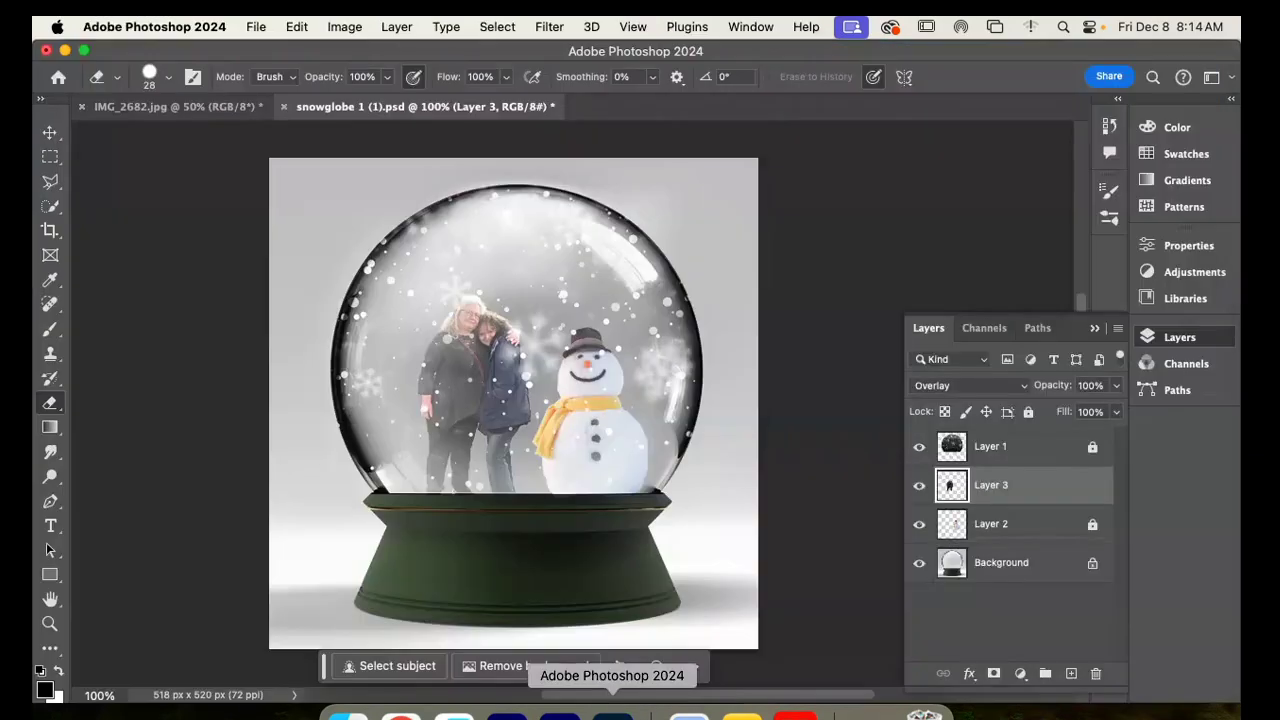
pyautogui.click(256, 27)
pyautogui.click(276, 66)
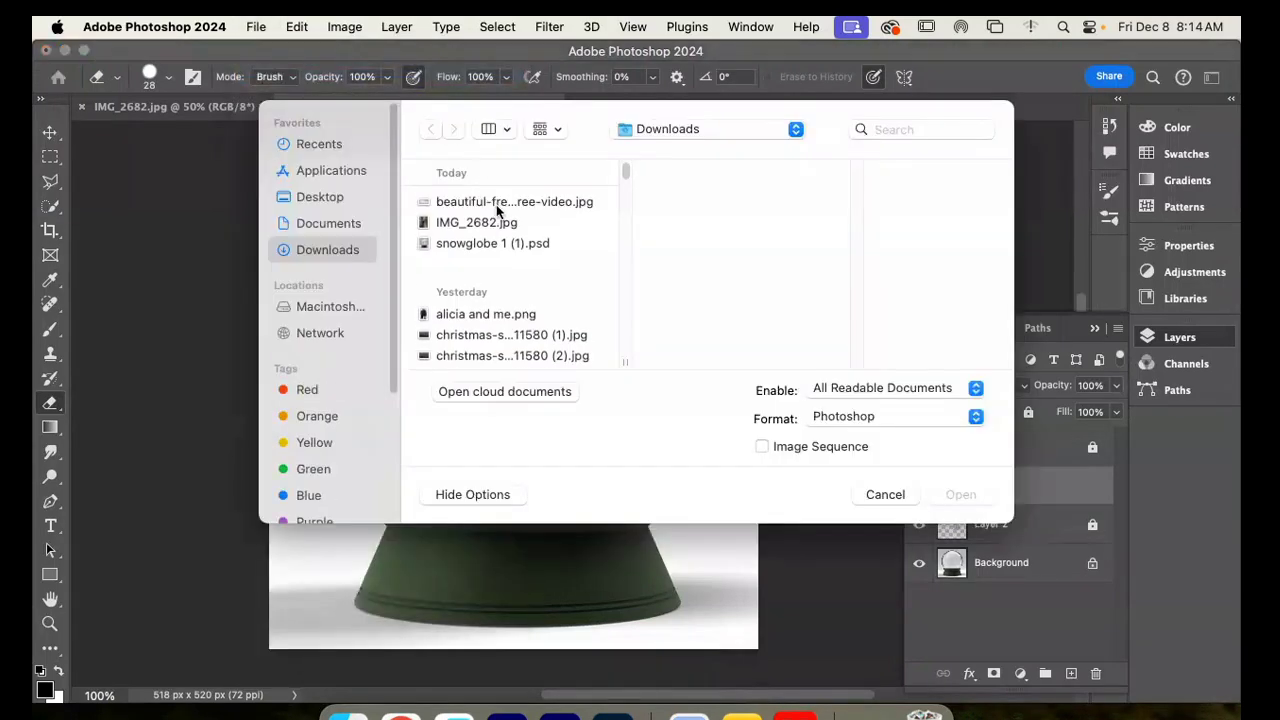
pyautogui.click(496, 202)
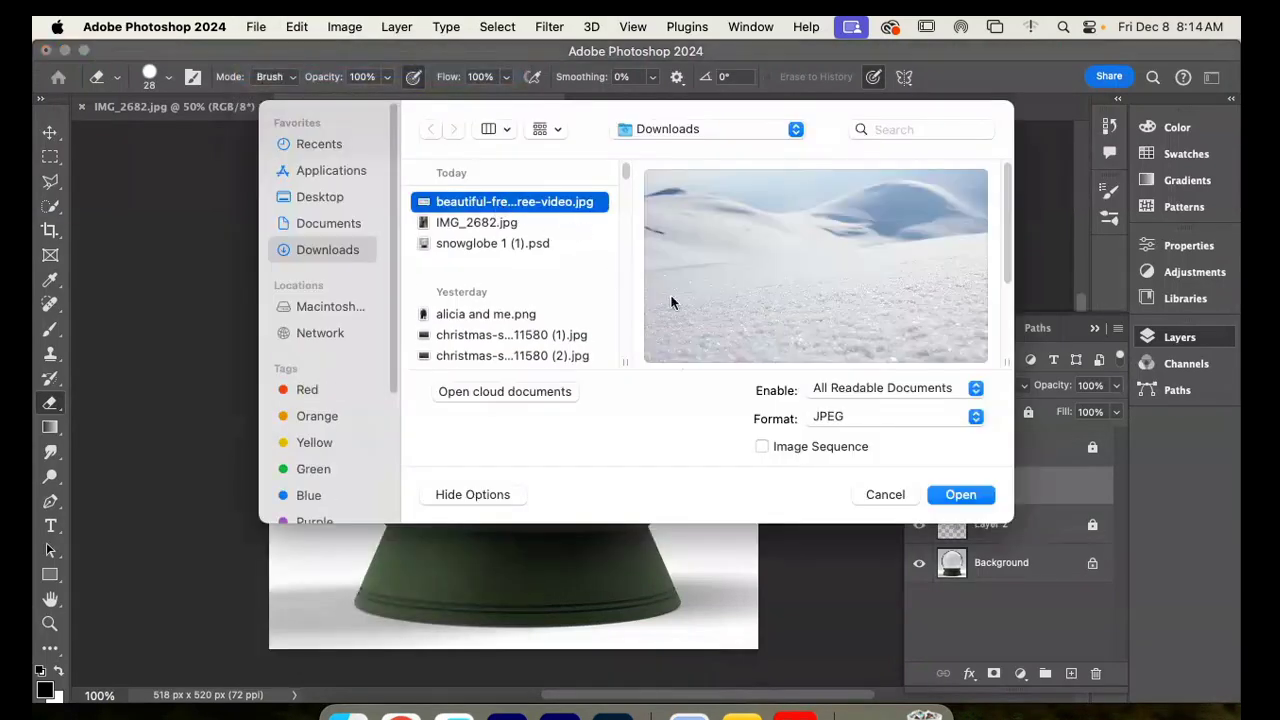
pyautogui.click(980, 492)
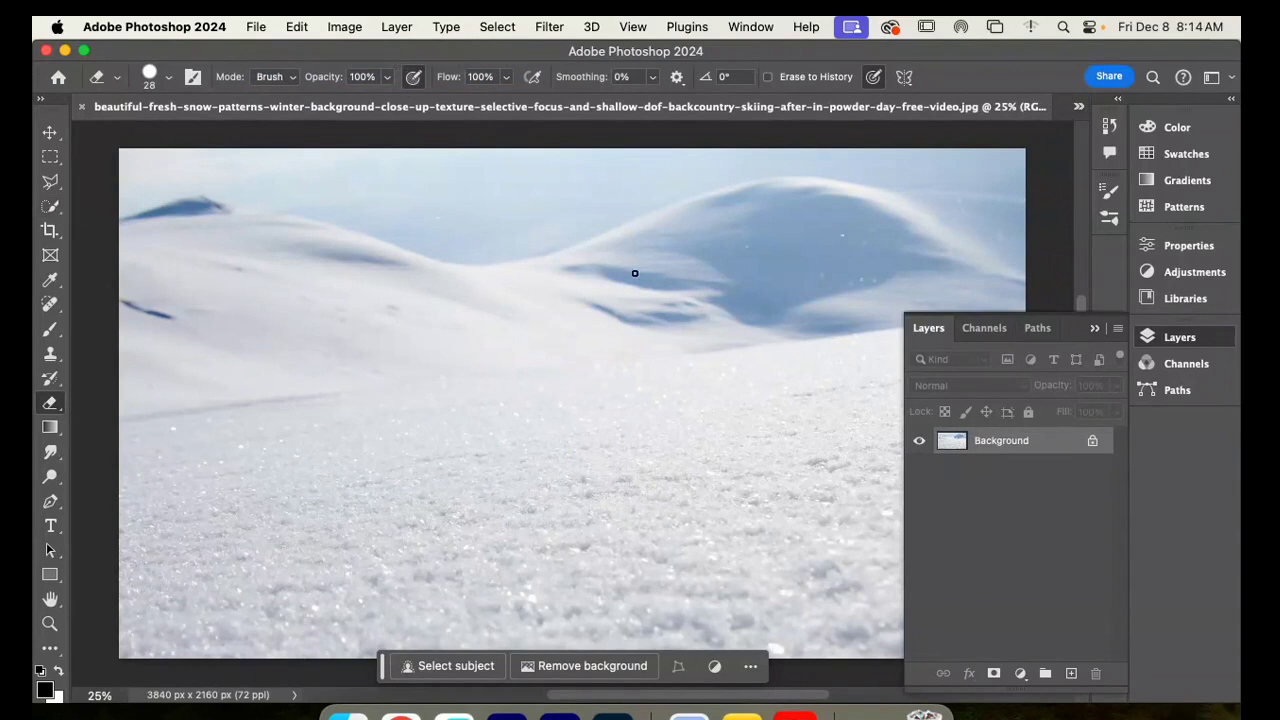
# Step: Select the snowy ground, excluding the sky and the distant blue hill, using Quick Selection with a 30 px brush
pyautogui.click(52, 207)
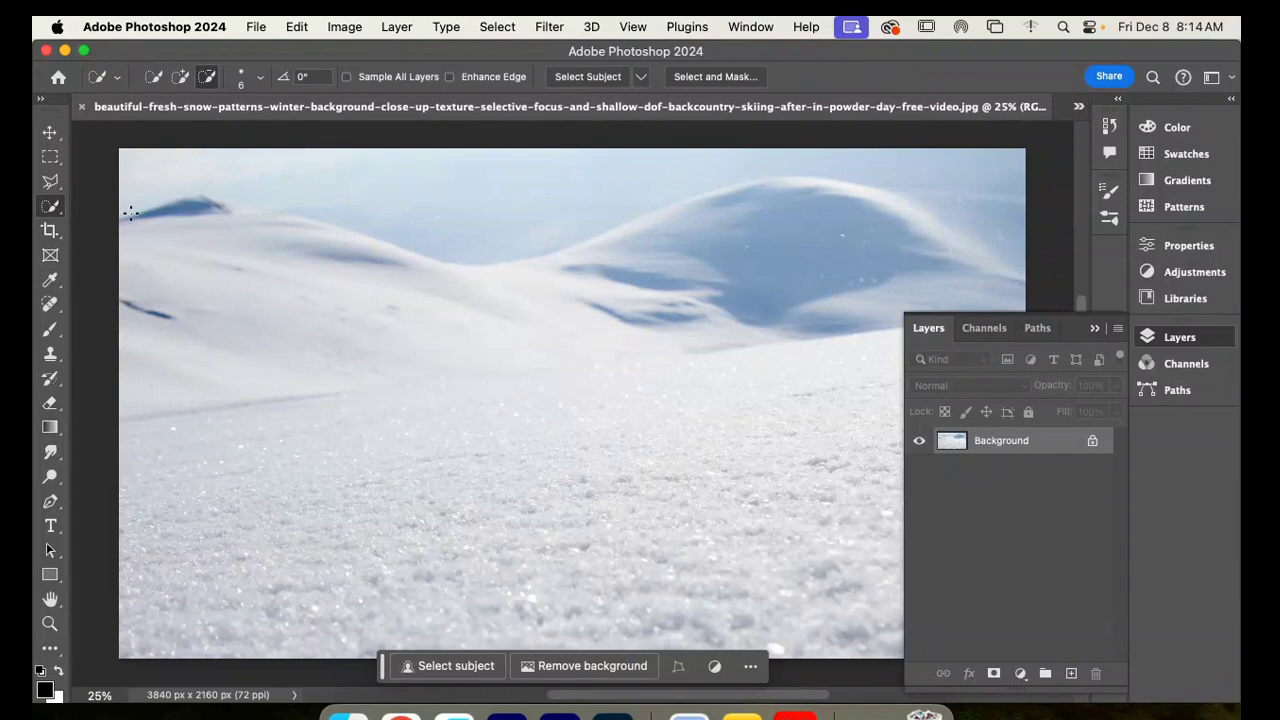
pyautogui.click(259, 80)
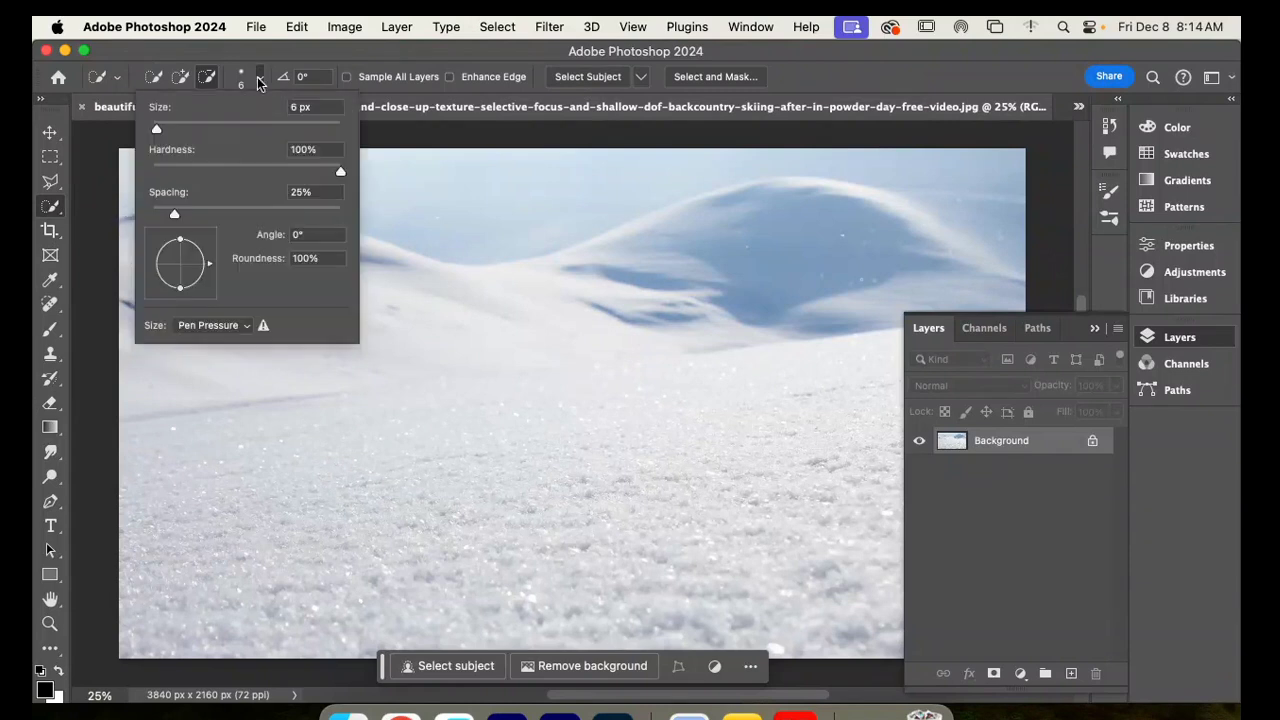
pyautogui.moveTo(158, 131)
pyautogui.mouseDown()
pyautogui.moveTo(222, 134)
pyautogui.moveTo(184, 131)
pyautogui.mouseUp()
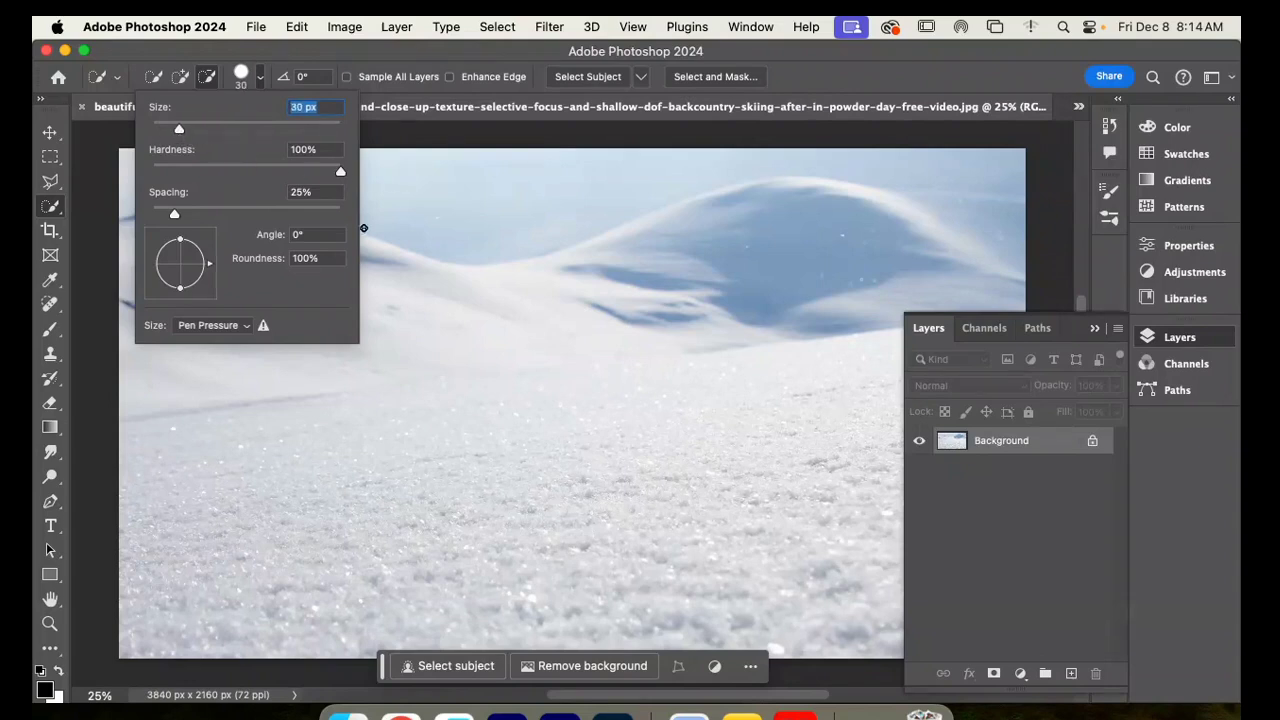
pyautogui.click(412, 309)
pyautogui.click(405, 303)
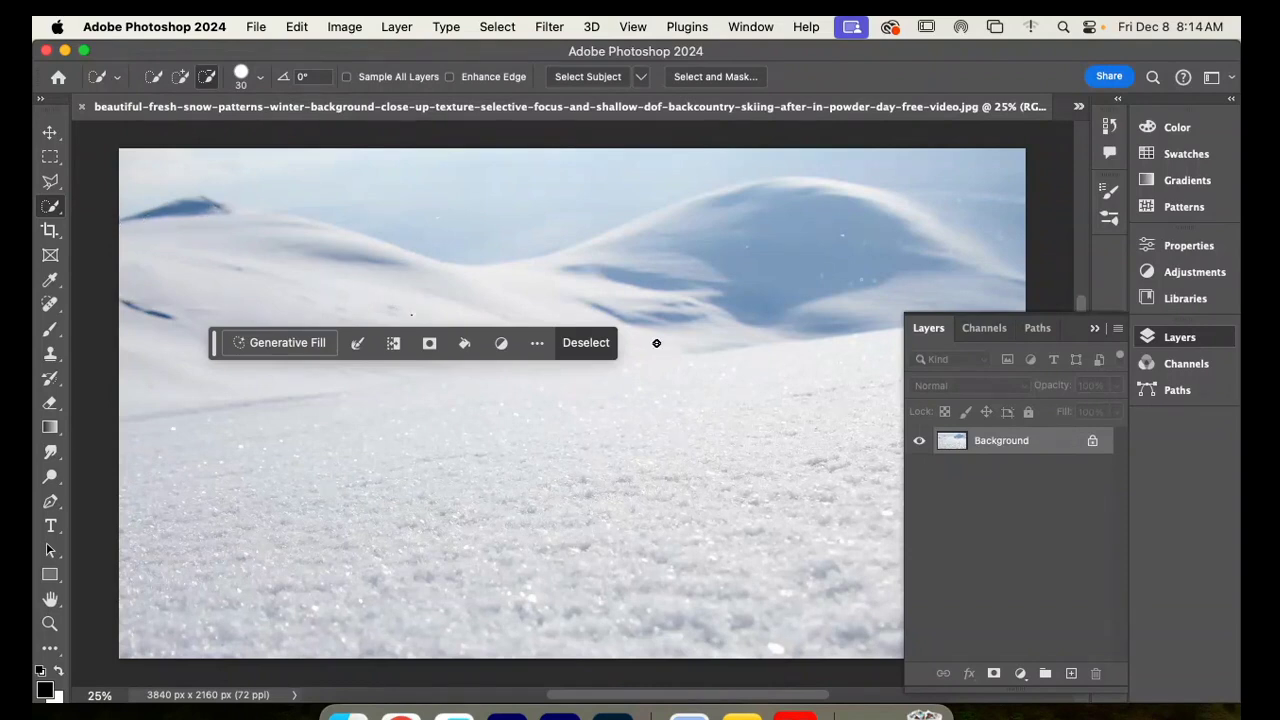
pyautogui.click(589, 348)
pyautogui.moveTo(812, 207)
pyautogui.mouseDown()
pyautogui.moveTo(727, 218)
pyautogui.moveTo(563, 288)
pyautogui.moveTo(501, 295)
pyautogui.moveTo(382, 256)
pyautogui.moveTo(245, 246)
pyautogui.moveTo(204, 268)
pyautogui.moveTo(305, 405)
pyautogui.mouseUp()
pyautogui.moveTo(654, 455); pyautogui.dragTo(674, 457)
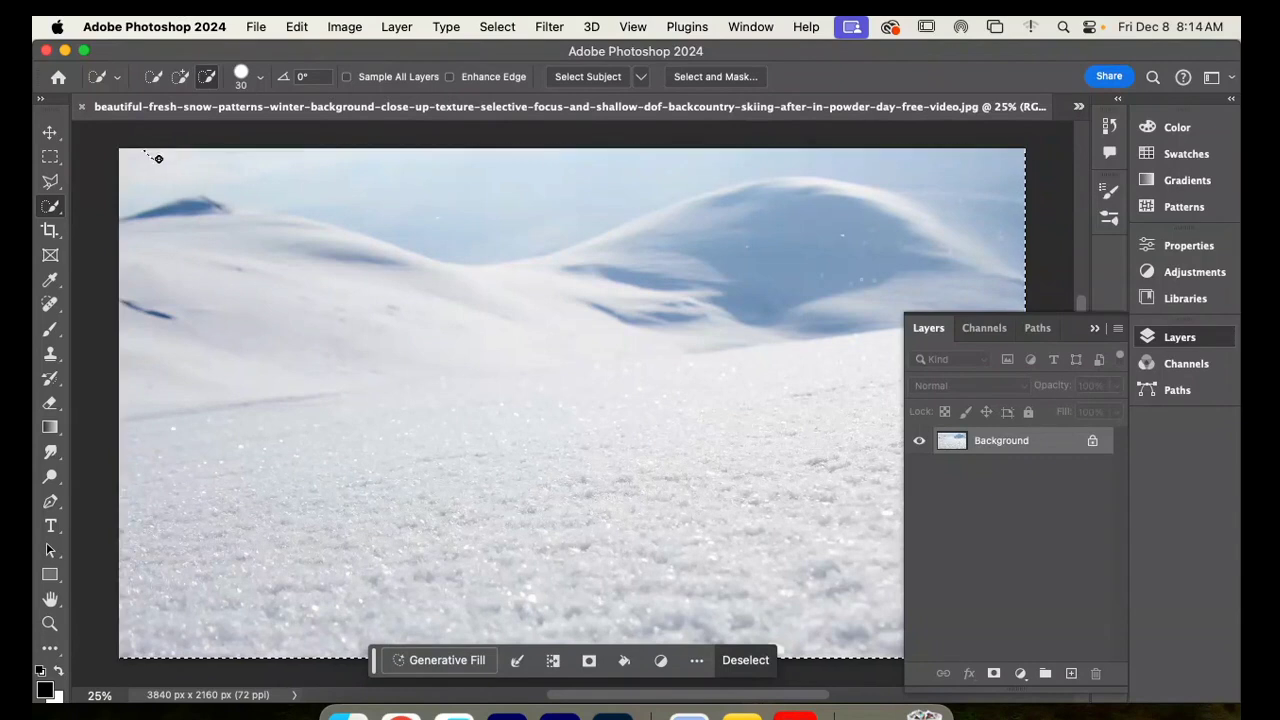
pyautogui.moveTo(233, 183)
pyautogui.mouseDown()
pyautogui.moveTo(420, 218)
pyautogui.moveTo(551, 214)
pyautogui.moveTo(700, 165)
pyautogui.moveTo(800, 156)
pyautogui.moveTo(878, 160)
pyautogui.moveTo(953, 182)
pyautogui.moveTo(969, 194)
pyautogui.moveTo(957, 200)
pyautogui.mouseUp()
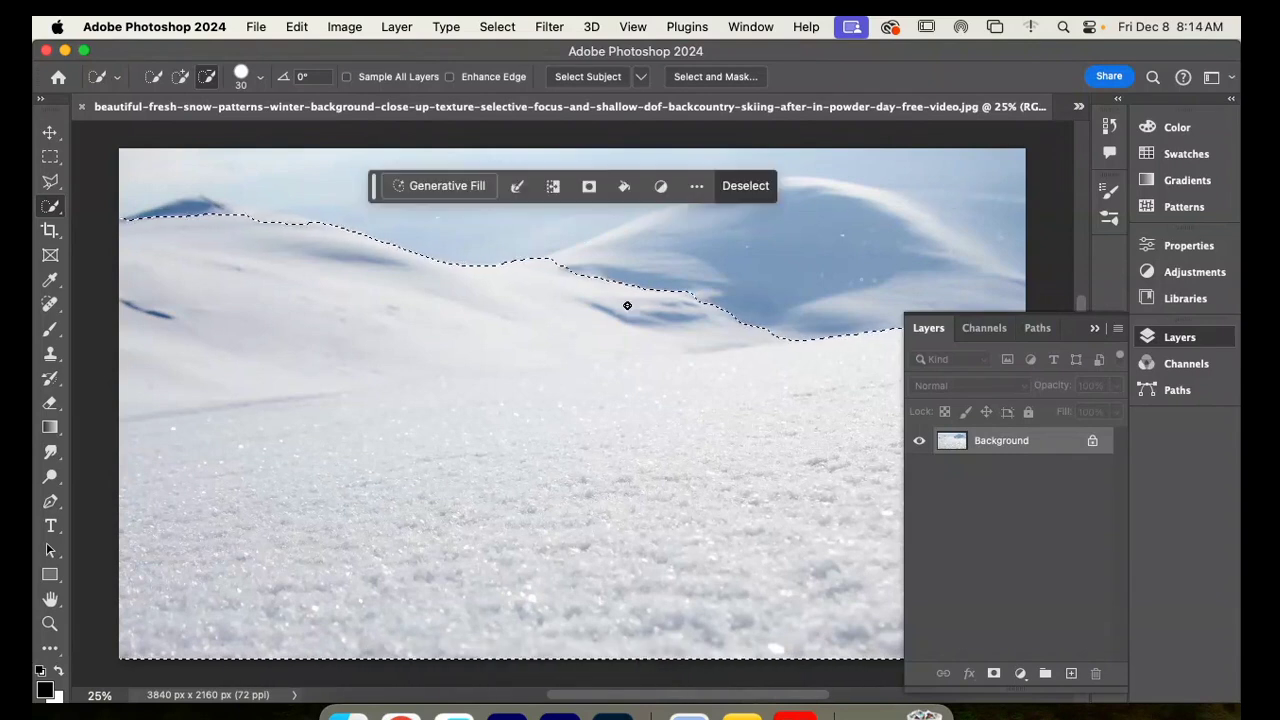
# Step: Copy the selected snowy ground and paste it into snowglobe 1 (1).psd directly above the Background layer
pyautogui.click(297, 27)
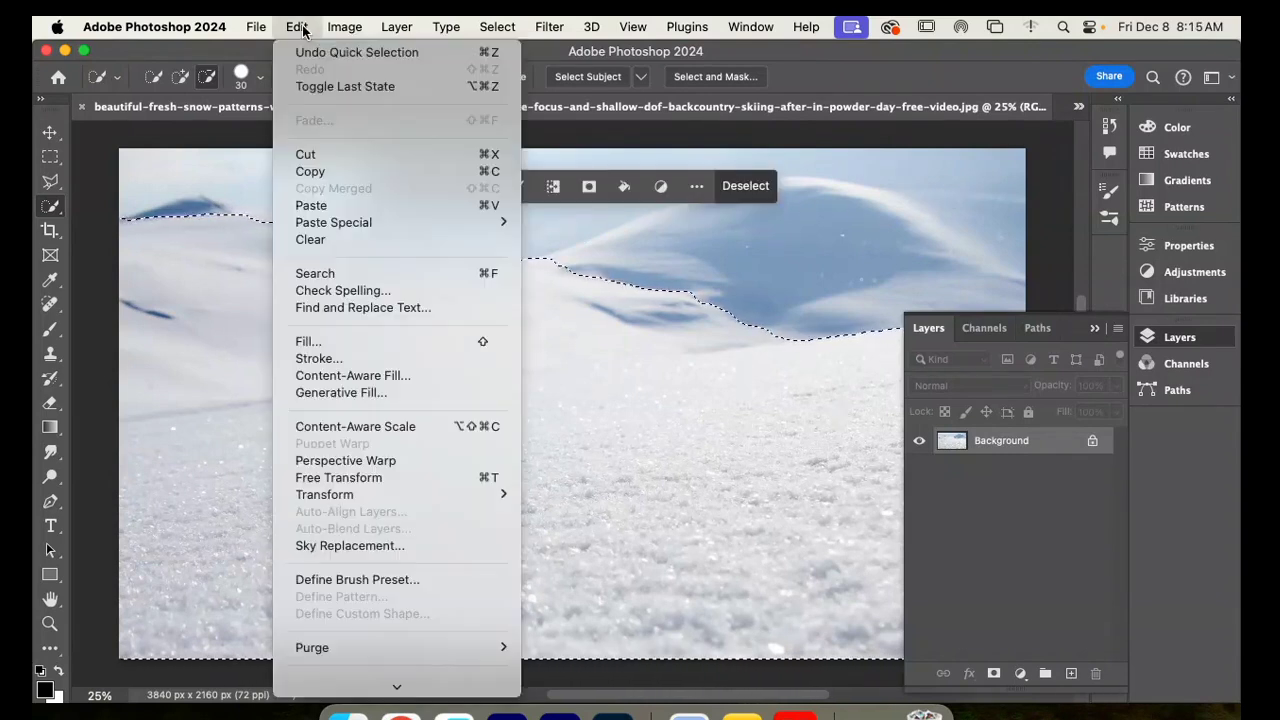
pyautogui.click(323, 171)
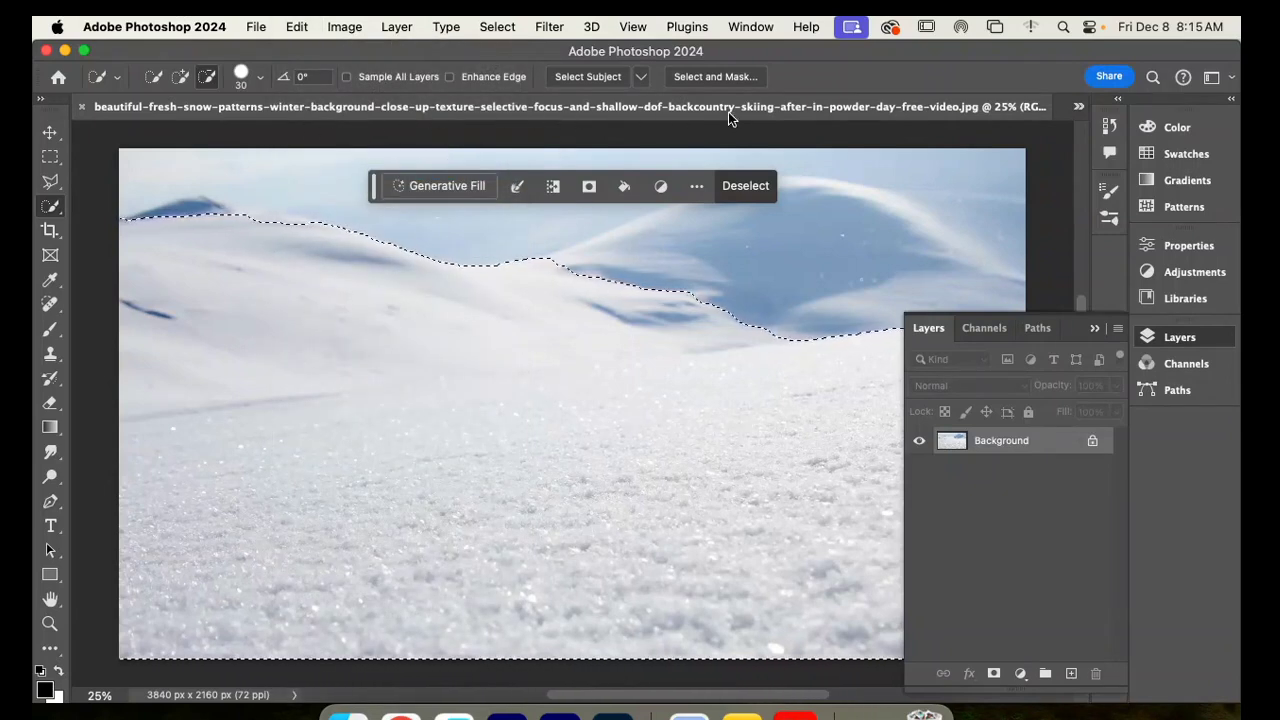
pyautogui.click(1078, 106)
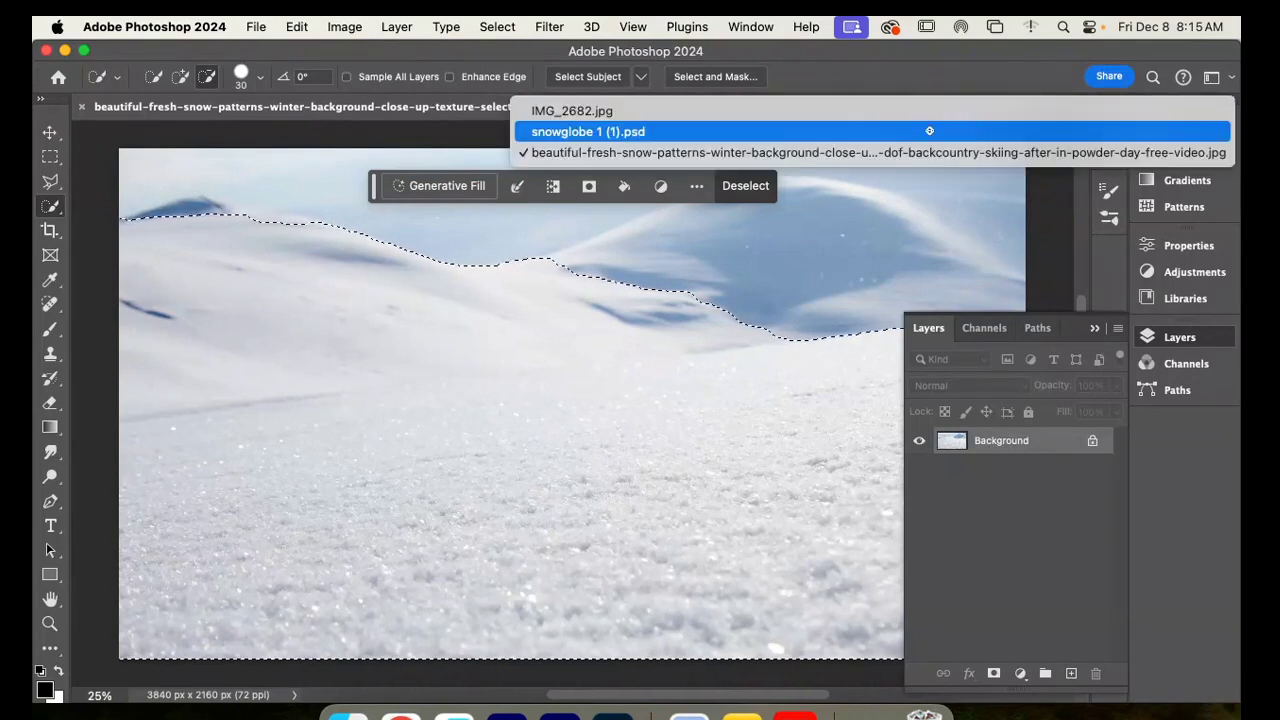
pyautogui.click(745, 138)
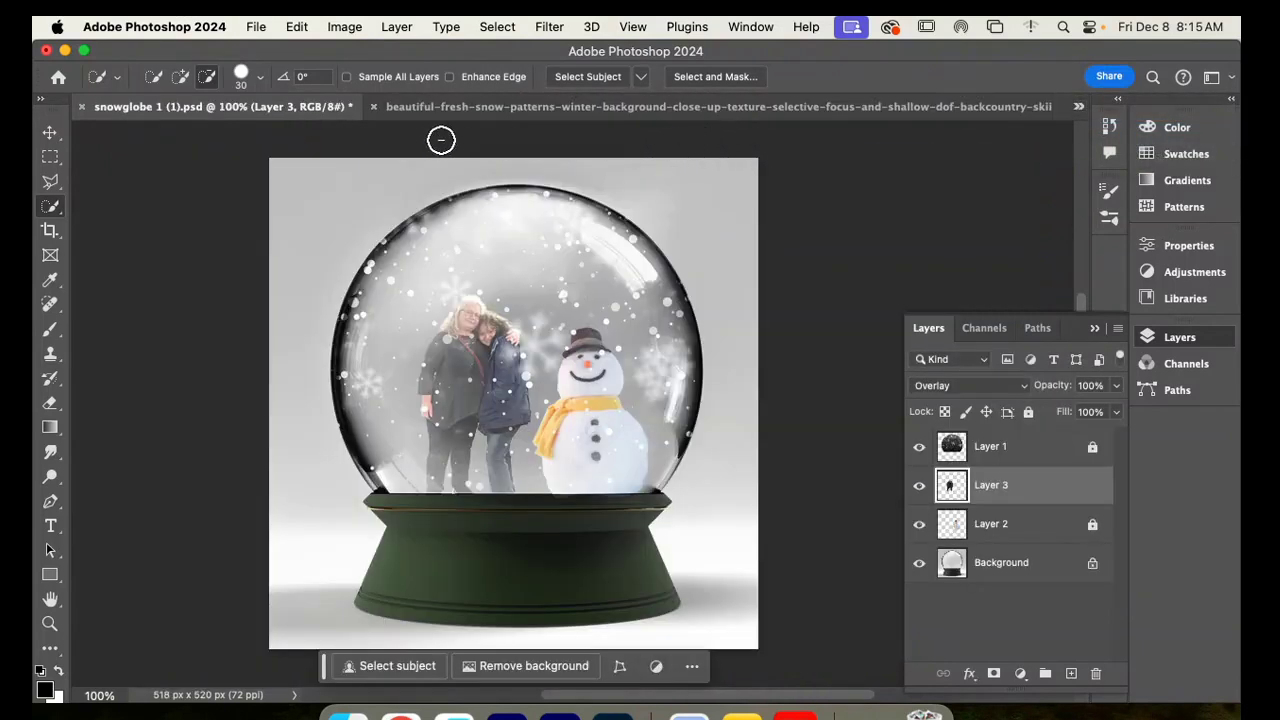
pyautogui.hscroll(2, 506, 177)
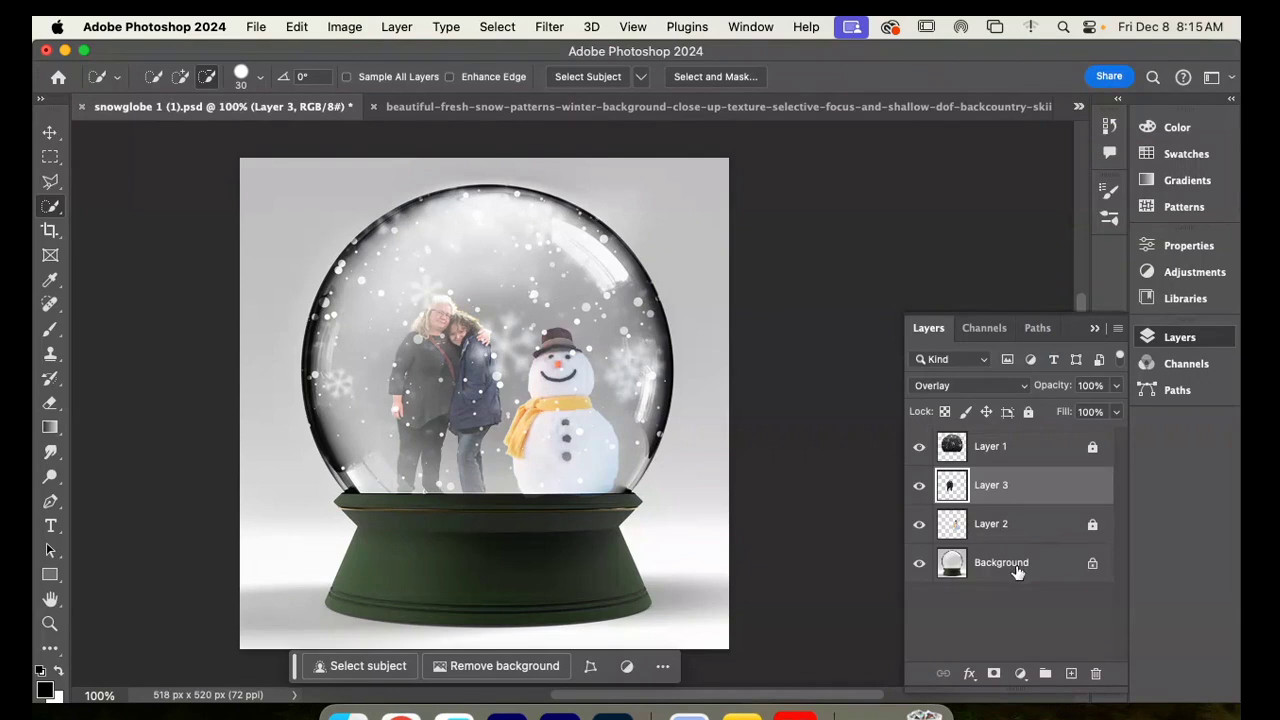
pyautogui.click(1018, 571)
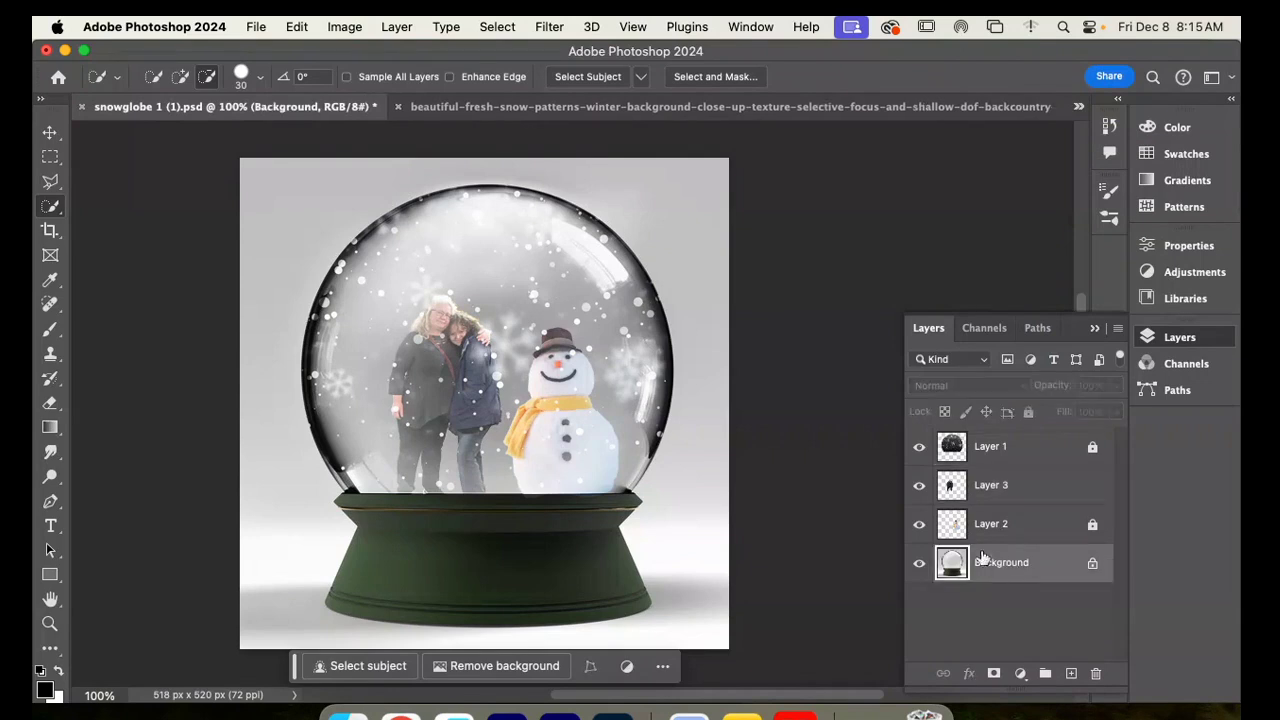
pyautogui.click(297, 27)
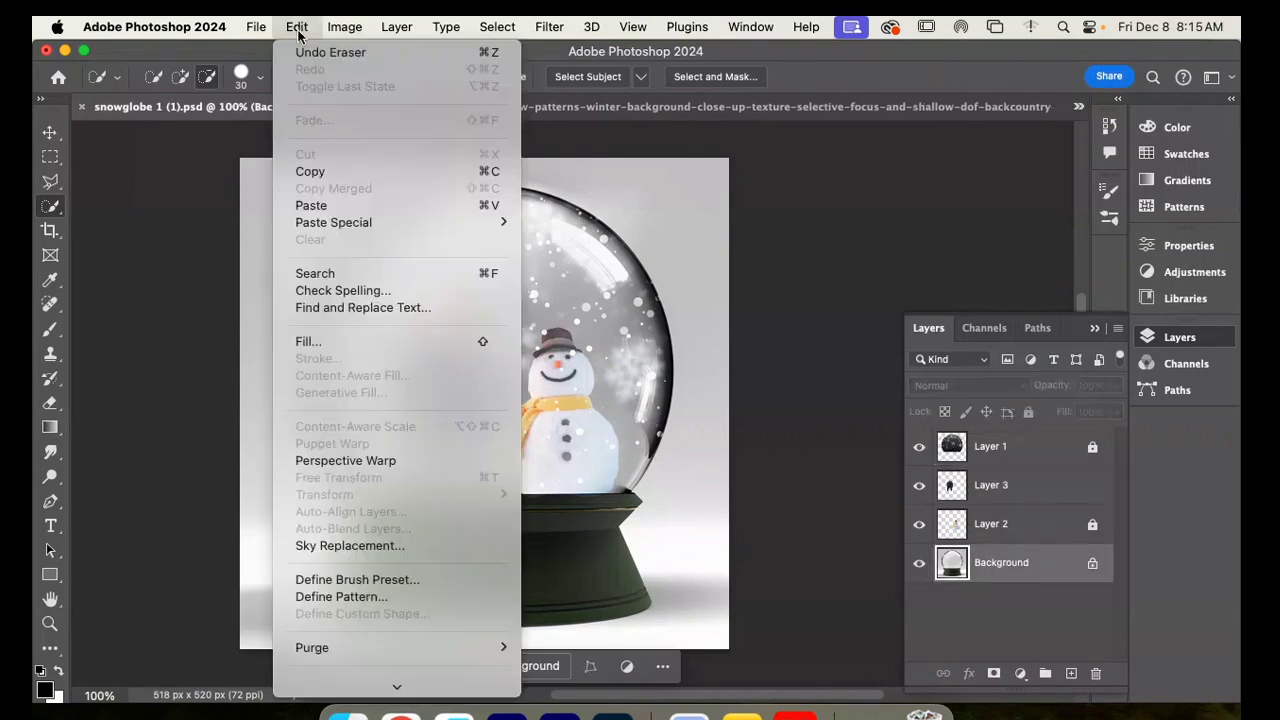
pyautogui.click(336, 203)
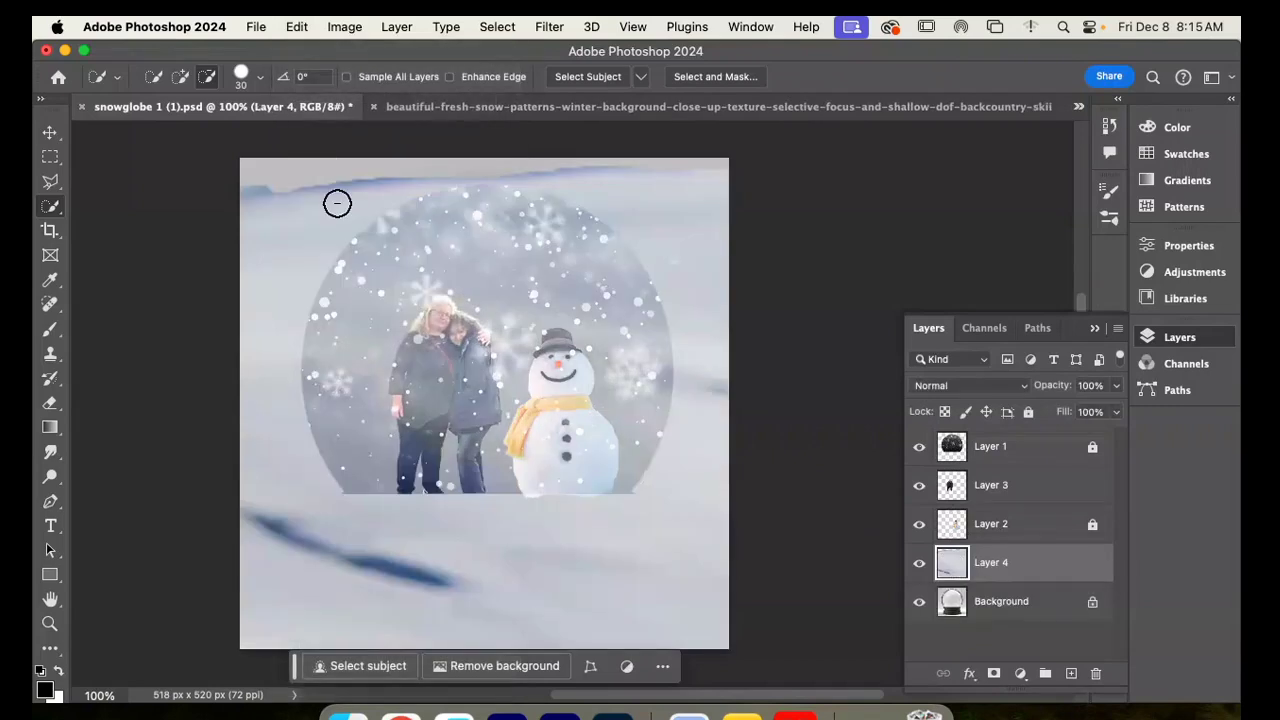
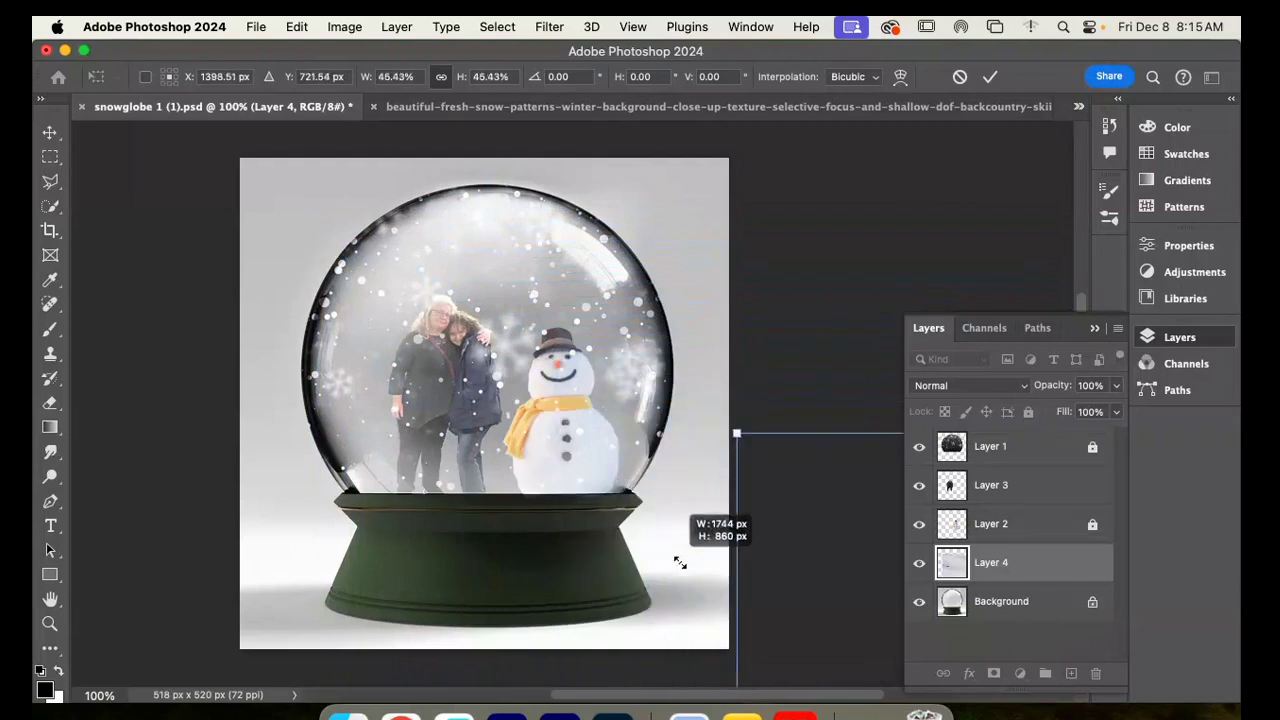
# Step: Scale the pasted snow to about 14.28% and place it across the lower part of the canvas, covering the globe's base
pyautogui.moveTo(831, 586); pyautogui.dragTo(305, 364)
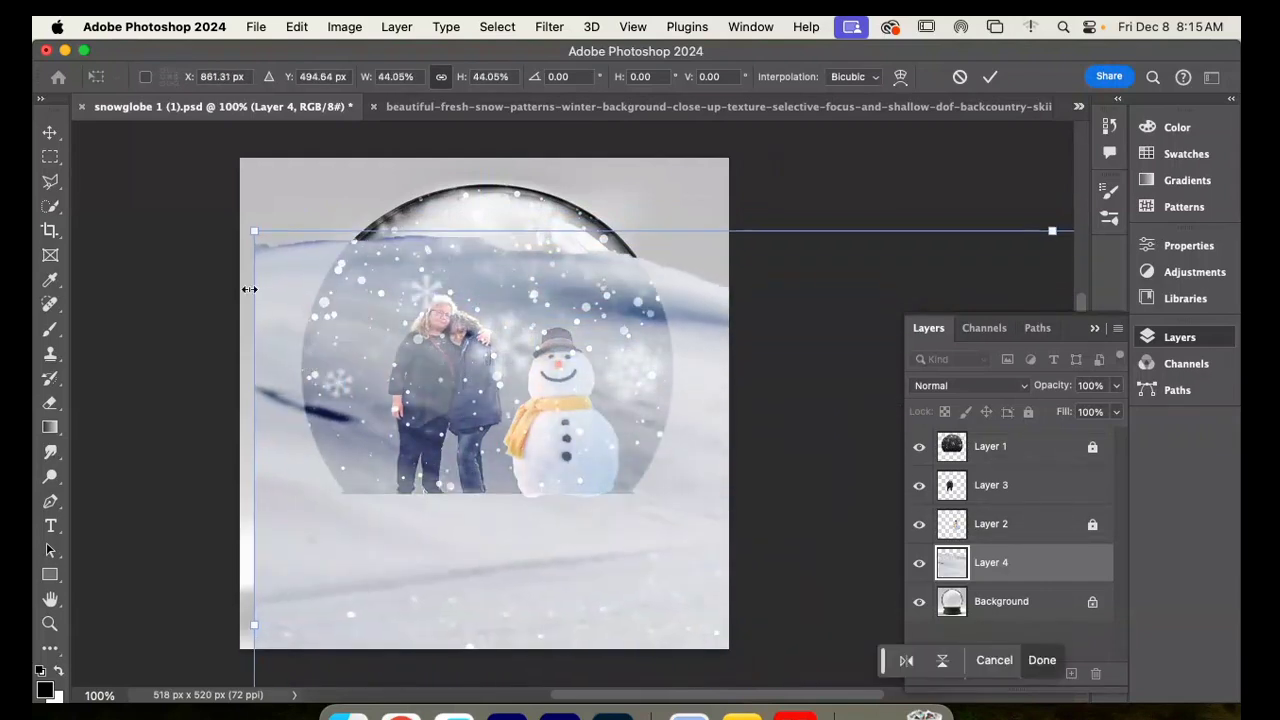
pyautogui.moveTo(256, 232); pyautogui.dragTo(686, 445)
pyautogui.moveTo(829, 577); pyautogui.dragTo(268, 404)
pyautogui.moveTo(130, 272); pyautogui.dragTo(790, 643)
pyautogui.moveTo(858, 622); pyautogui.dragTo(385, 314)
pyautogui.moveTo(300, 250); pyautogui.dragTo(632, 410)
pyautogui.moveTo(805, 491); pyautogui.dragTo(525, 426)
pyautogui.moveTo(367, 342); pyautogui.dragTo(227, 276)
pyautogui.moveTo(618, 465); pyautogui.dragTo(749, 473)
pyautogui.moveTo(571, 468); pyautogui.dragTo(587, 573)
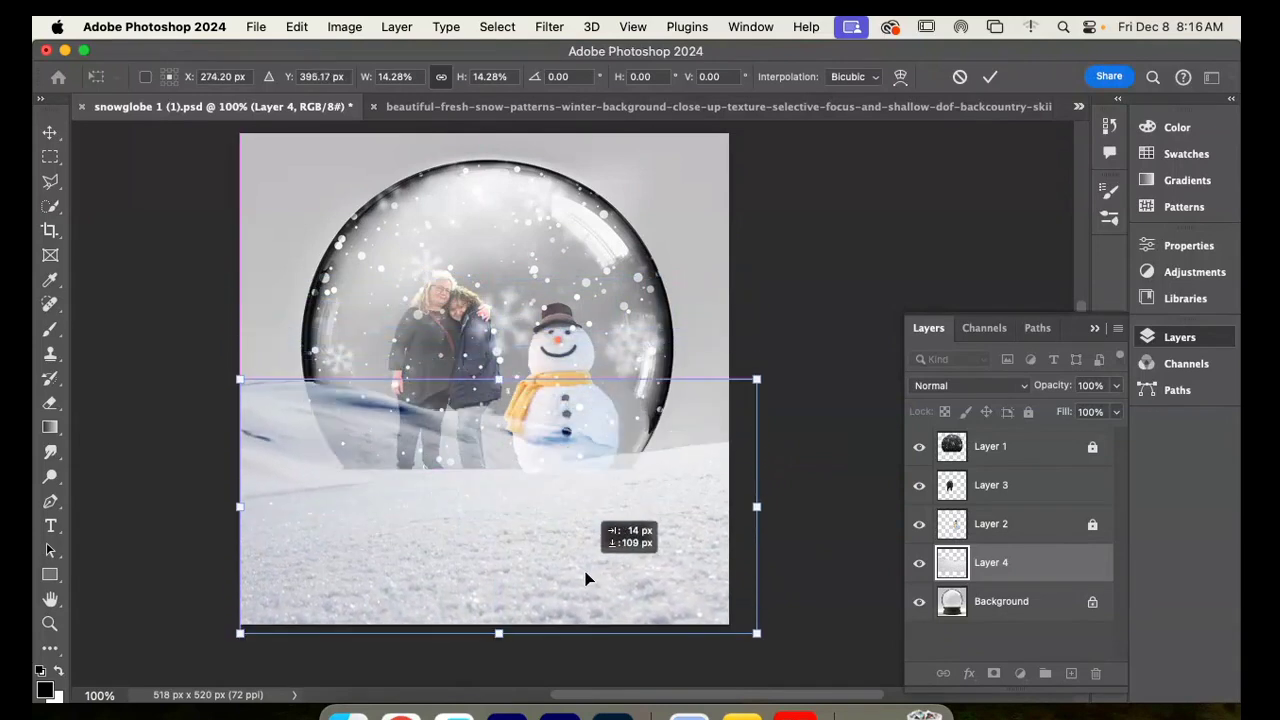
pyautogui.moveTo(587, 578); pyautogui.dragTo(587, 578)
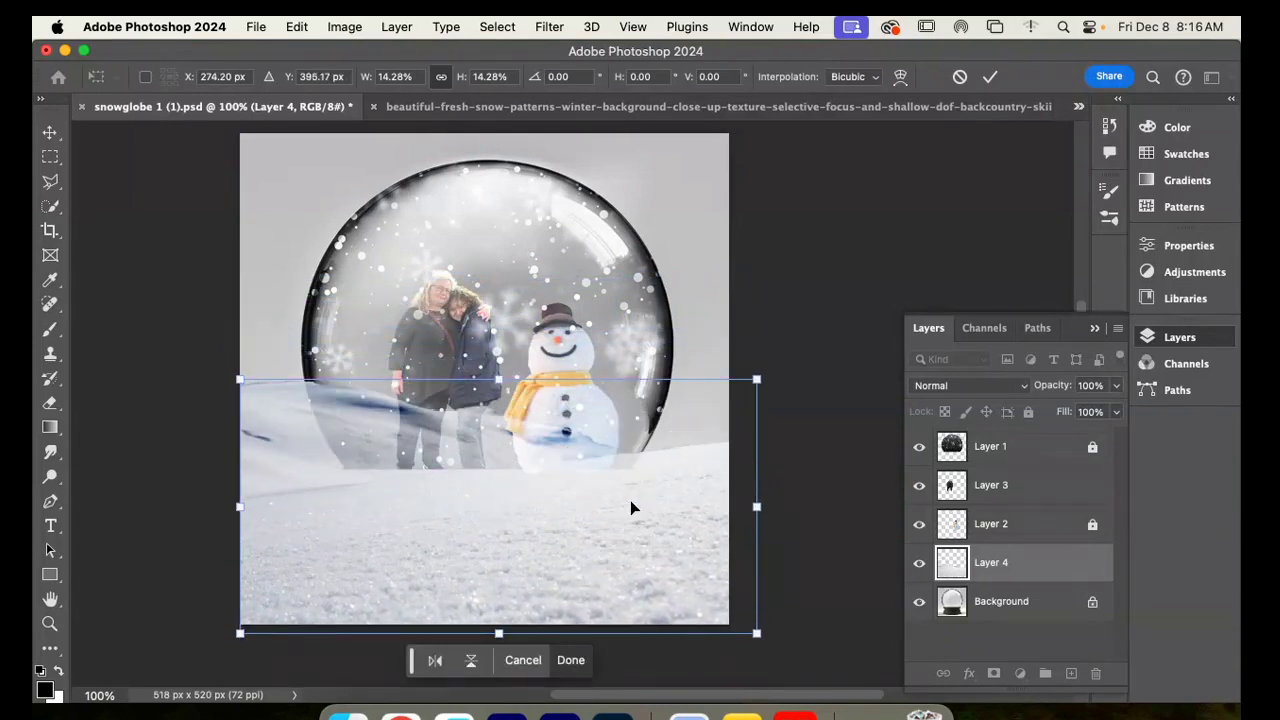
pyautogui.click(990, 76)
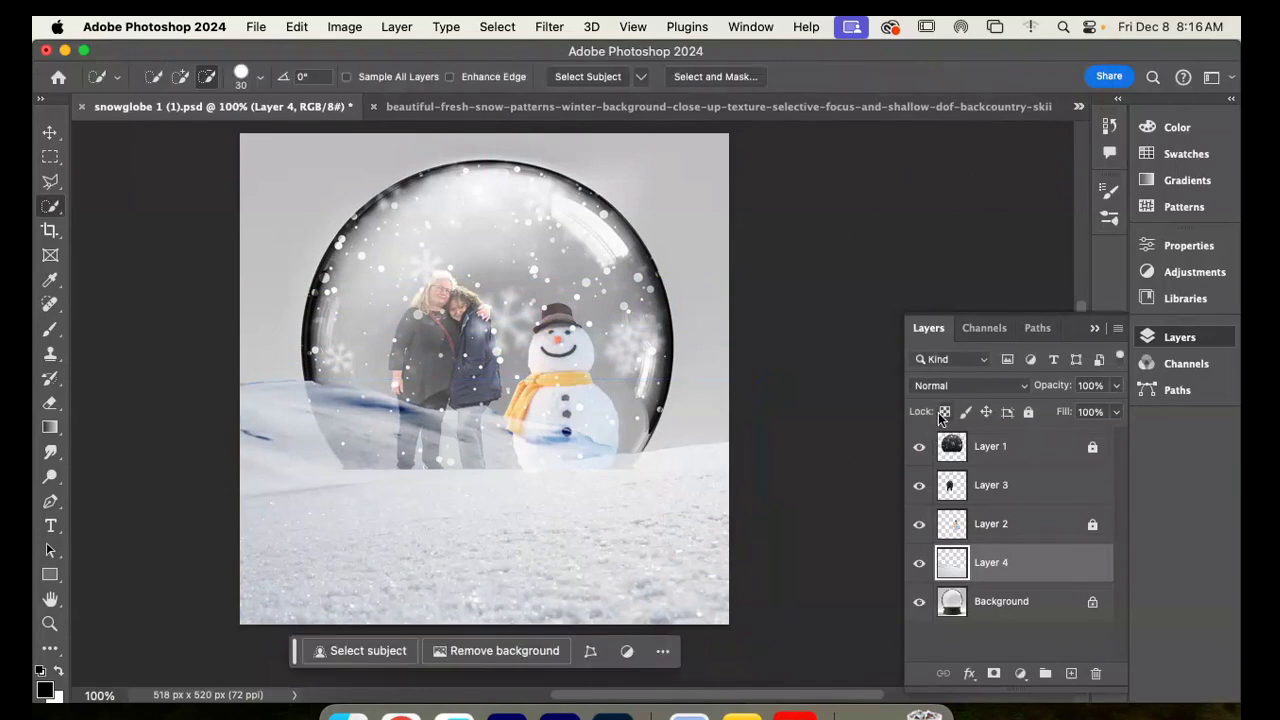
# Step: Hide Layers 1, 3, 2 and 4, and select the whole snow globe on the Background layer with Select Subject
pyautogui.click(920, 447)
pyautogui.click(920, 486)
pyautogui.click(920, 525)
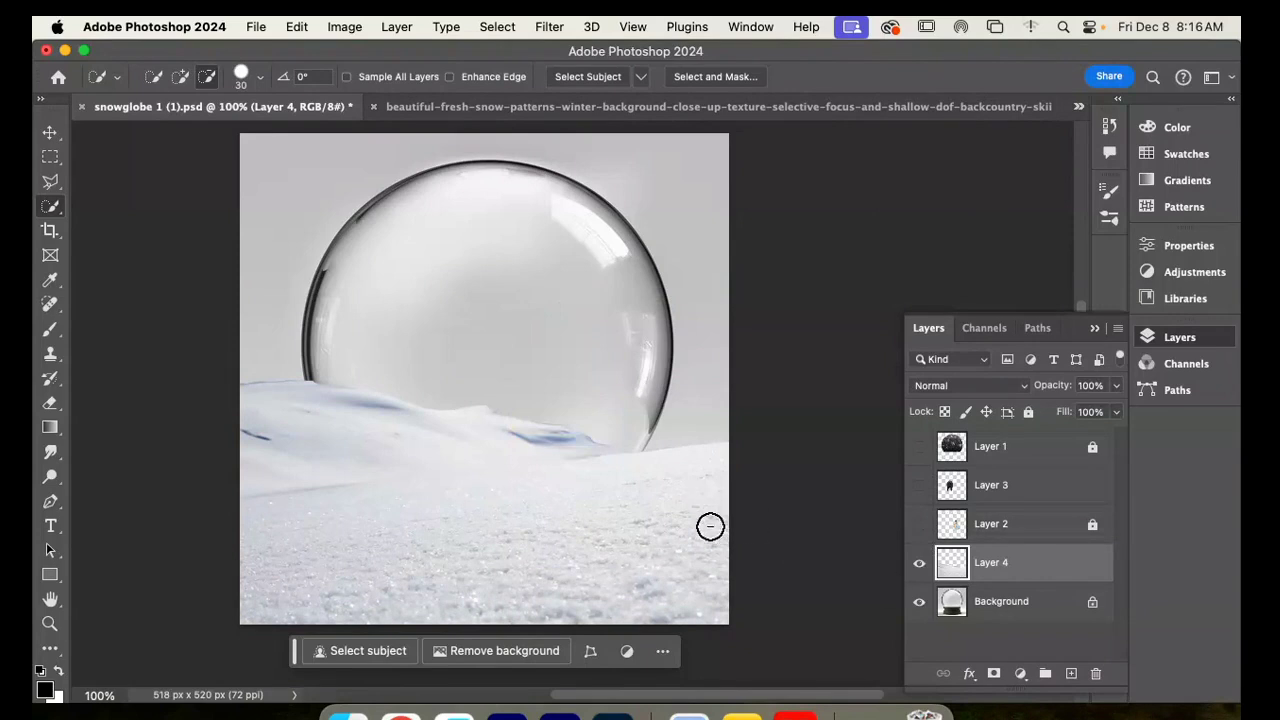
pyautogui.click(919, 566)
pyautogui.click(986, 602)
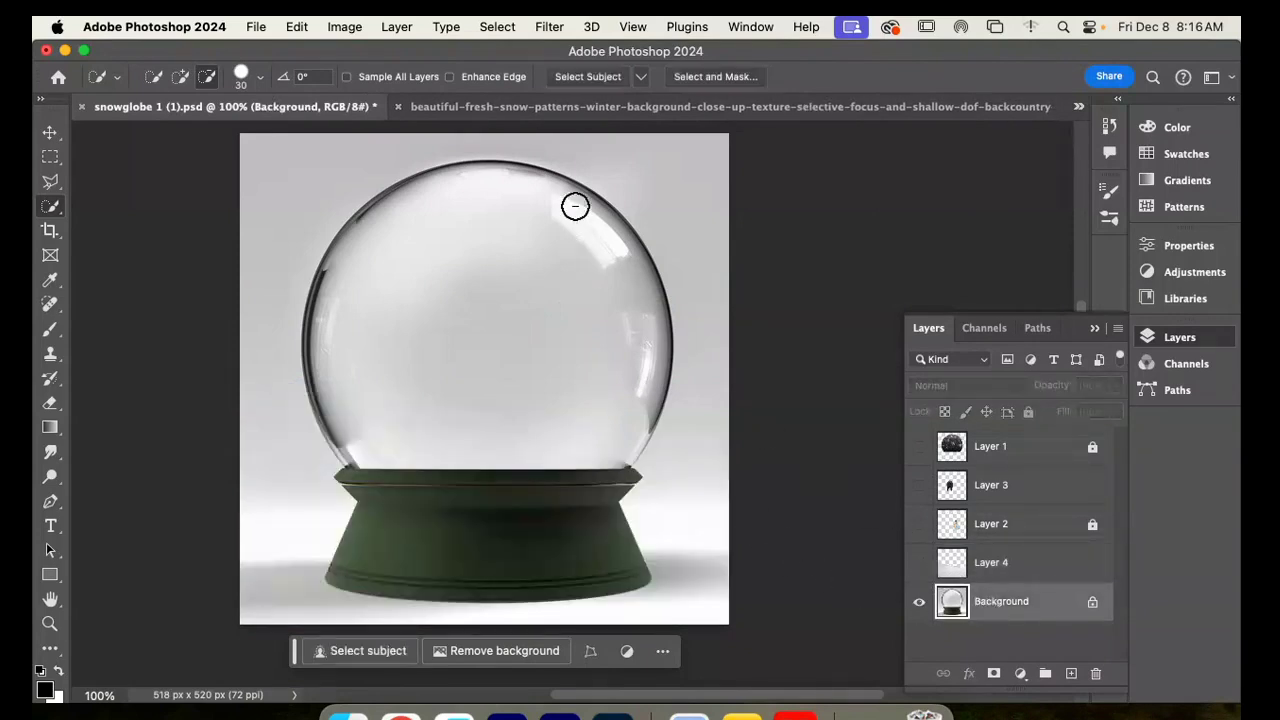
pyautogui.click(497, 27)
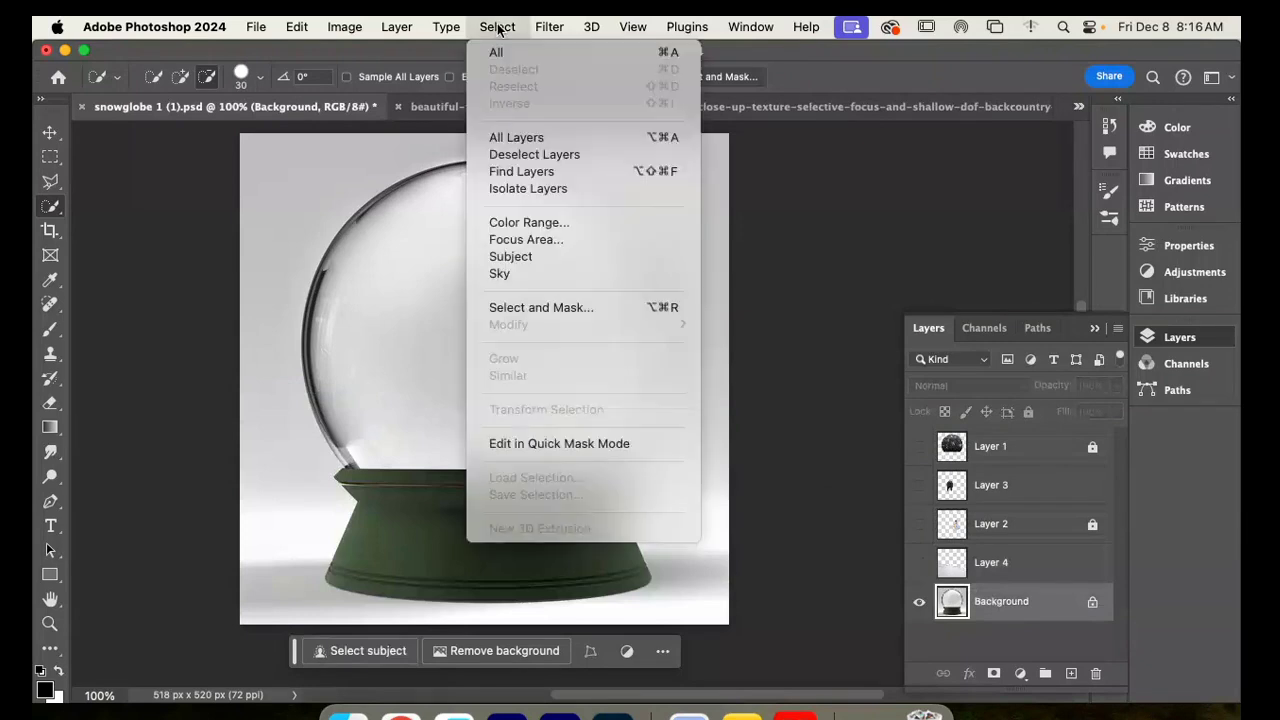
pyautogui.click(510, 257)
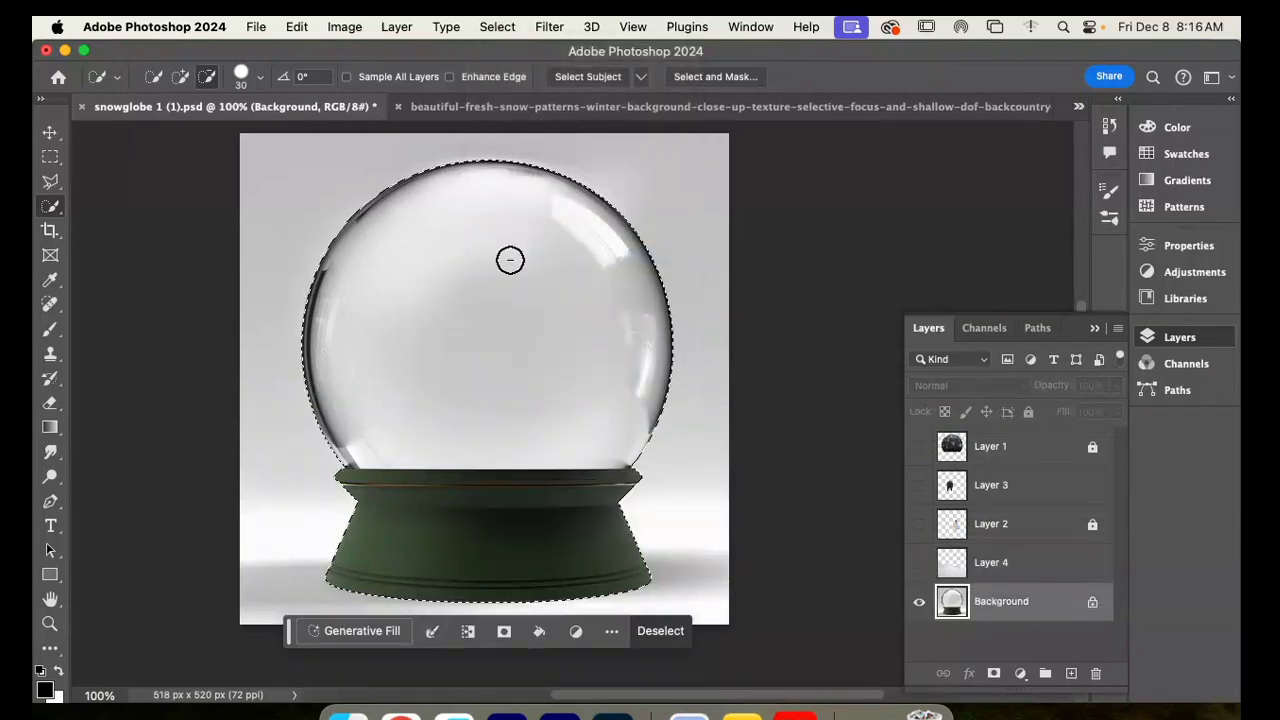
# Step: Show only Layer 4, invert the globe selection, and delete the snow lying outside the snow globe's outline
pyautogui.click(986, 566)
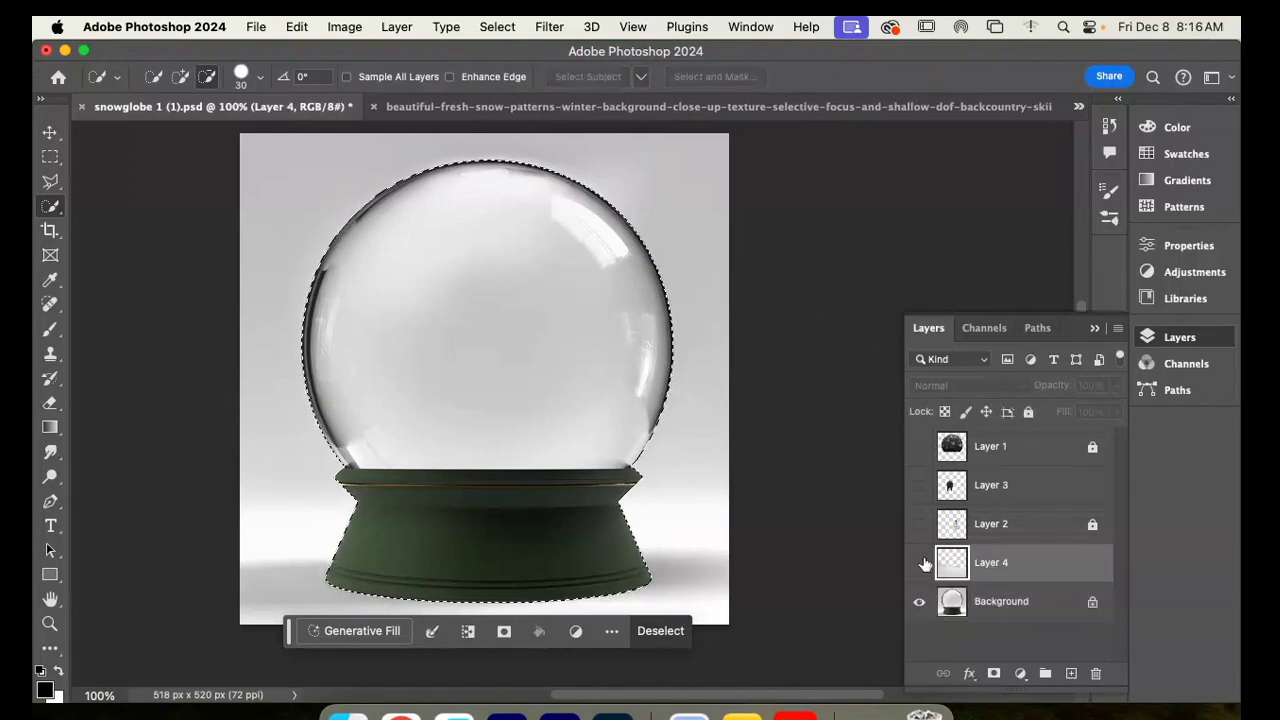
pyautogui.click(919, 566)
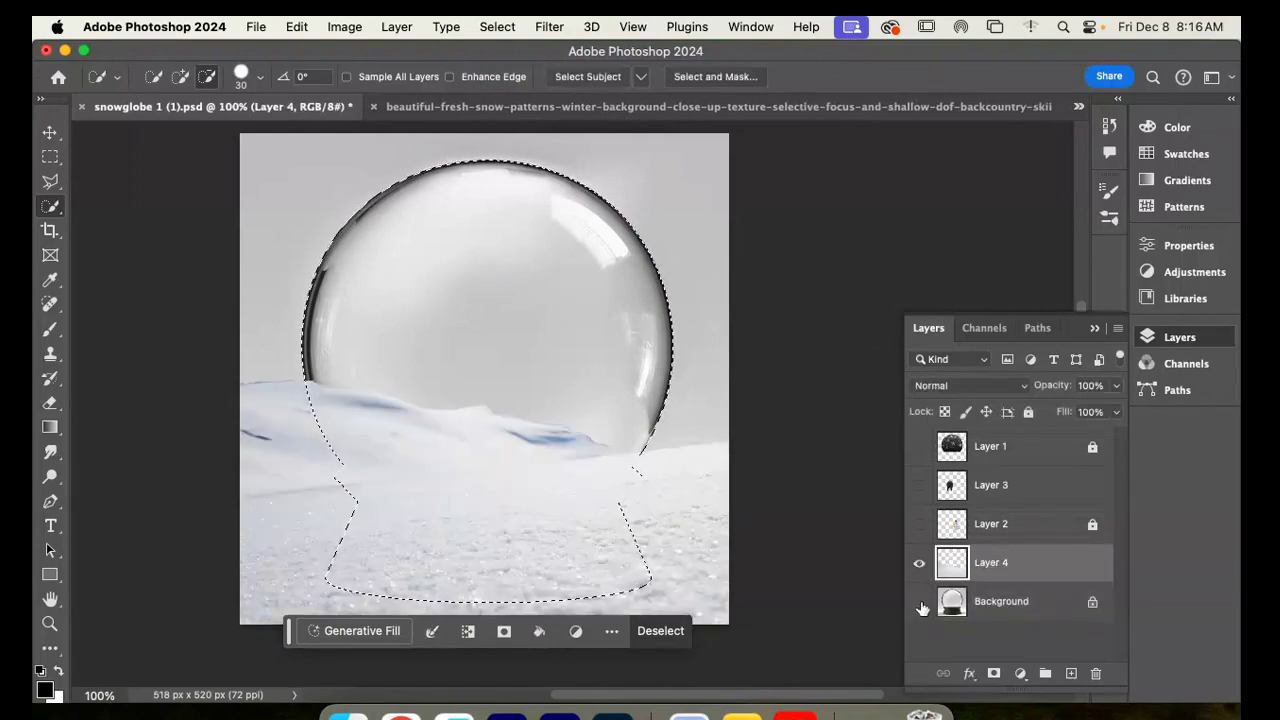
pyautogui.click(919, 602)
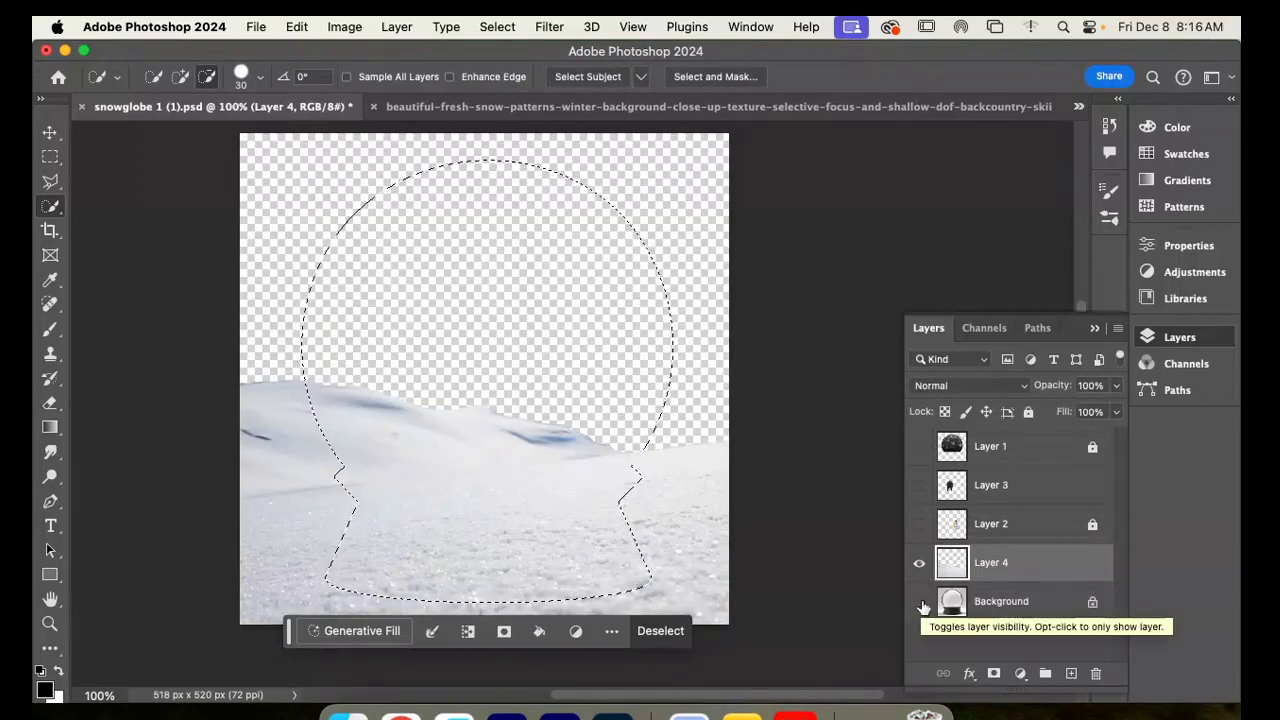
pyautogui.click(50, 134)
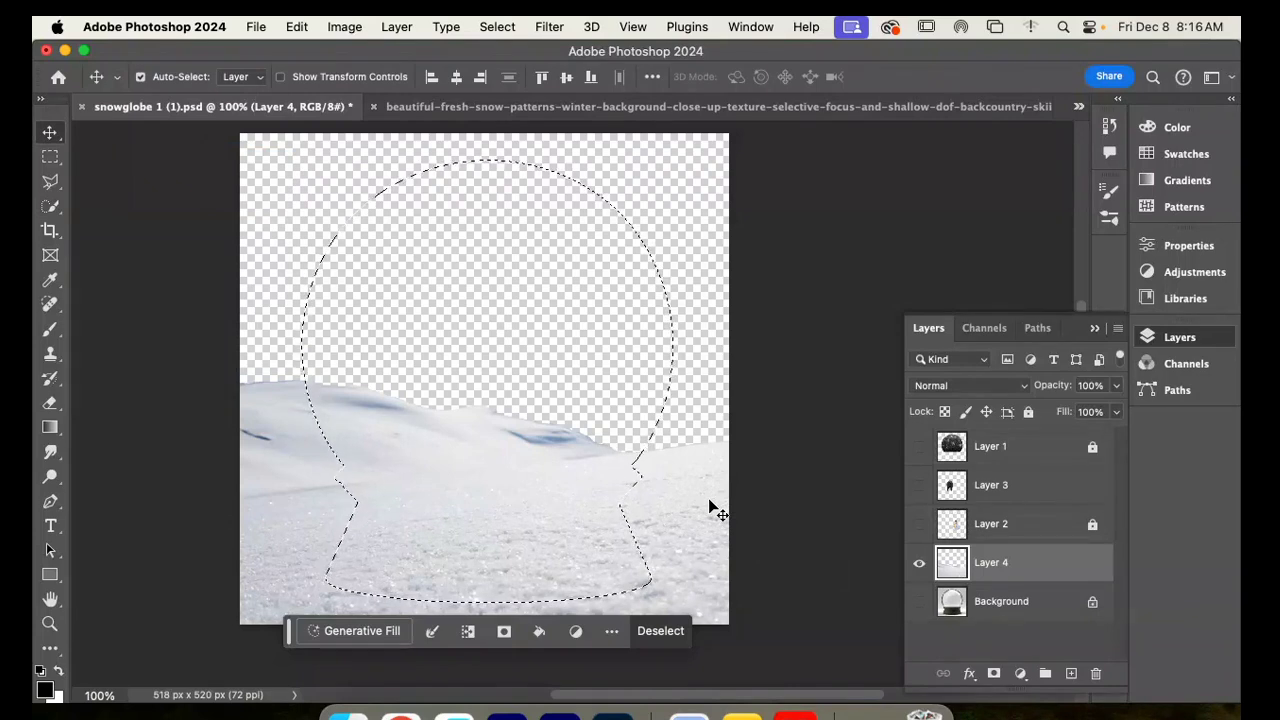
pyautogui.click(497, 26)
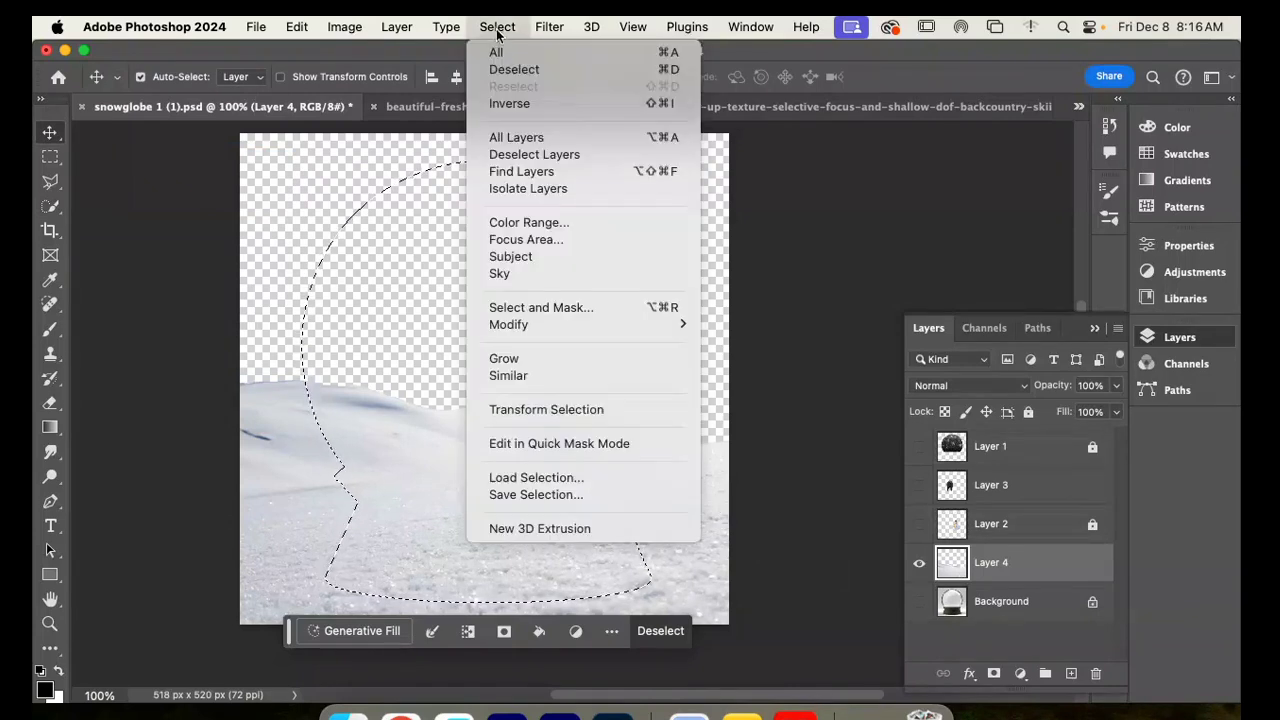
pyautogui.click(539, 104)
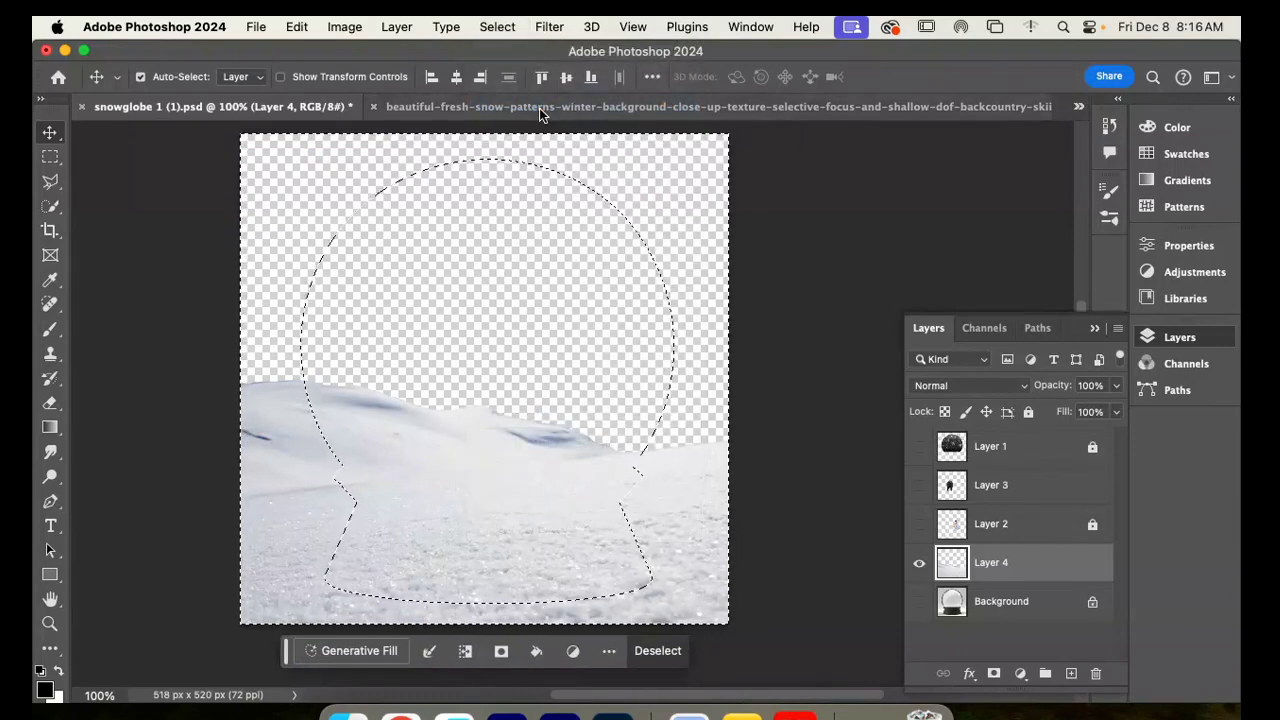
pyautogui.press('Delete')
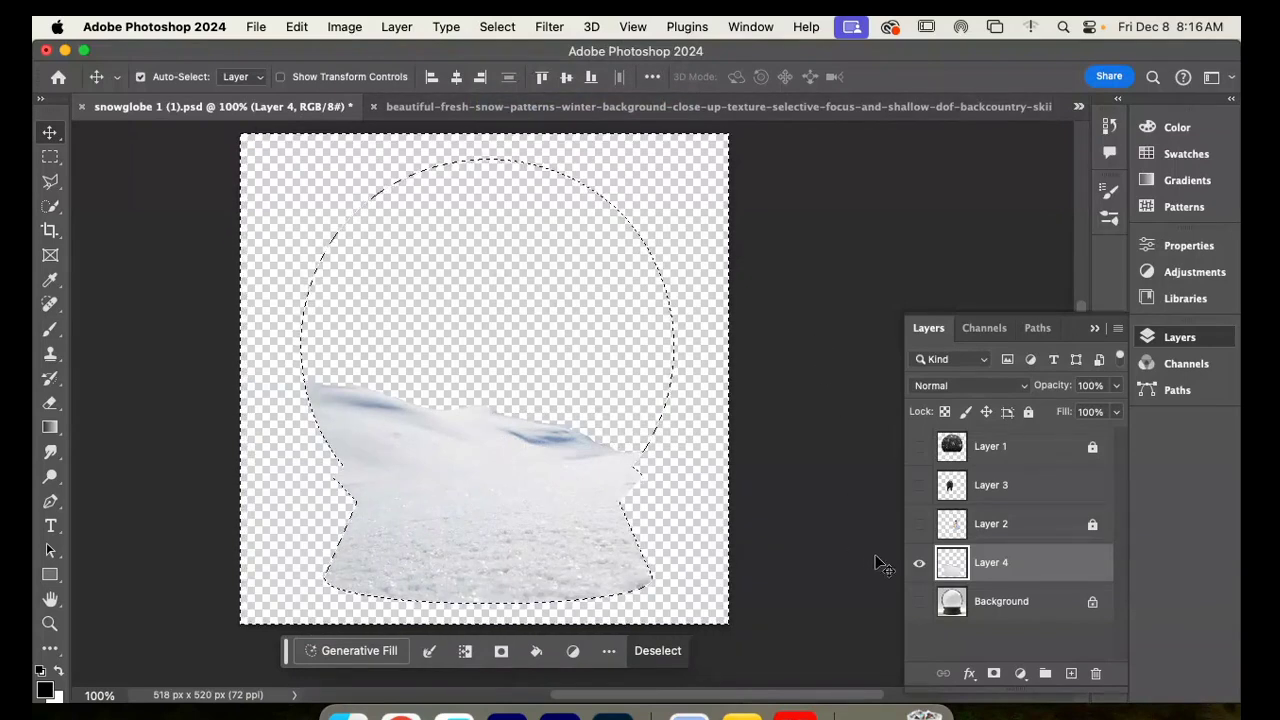
# Step: Make the Background, Layer 2, Layer 3 and Layer 1 visible again
pyautogui.click(919, 601)
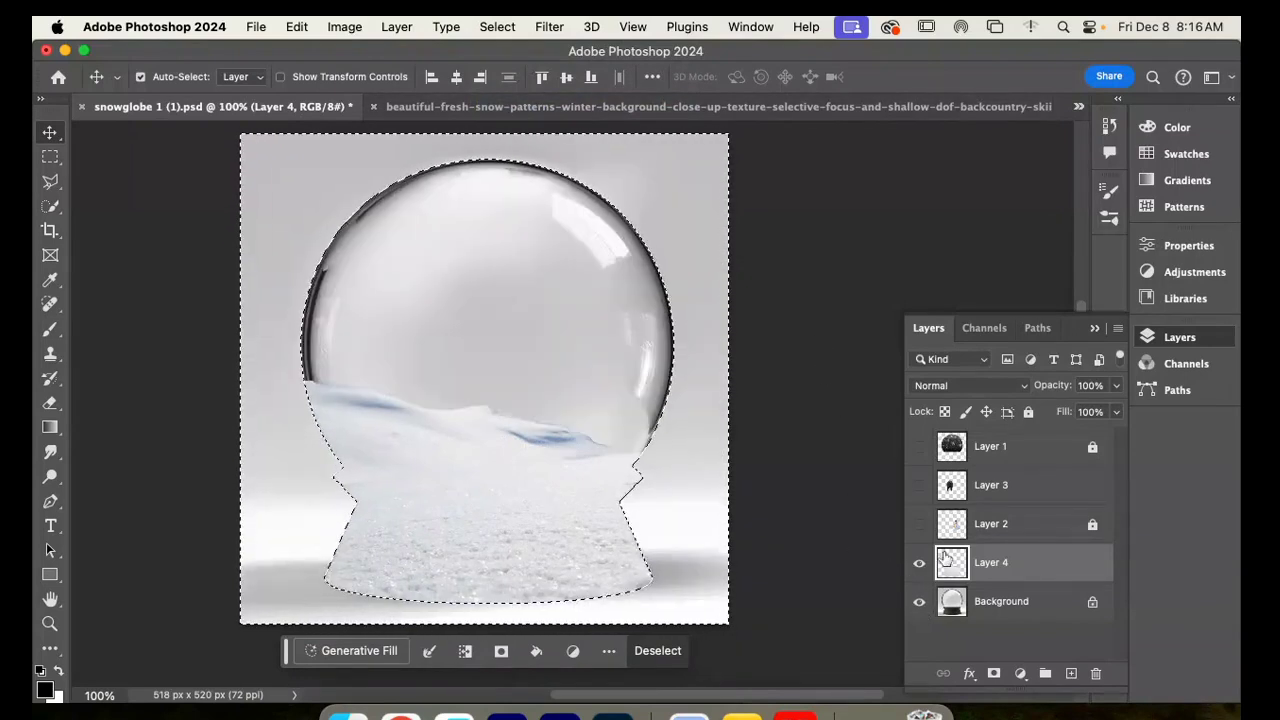
pyautogui.click(919, 523)
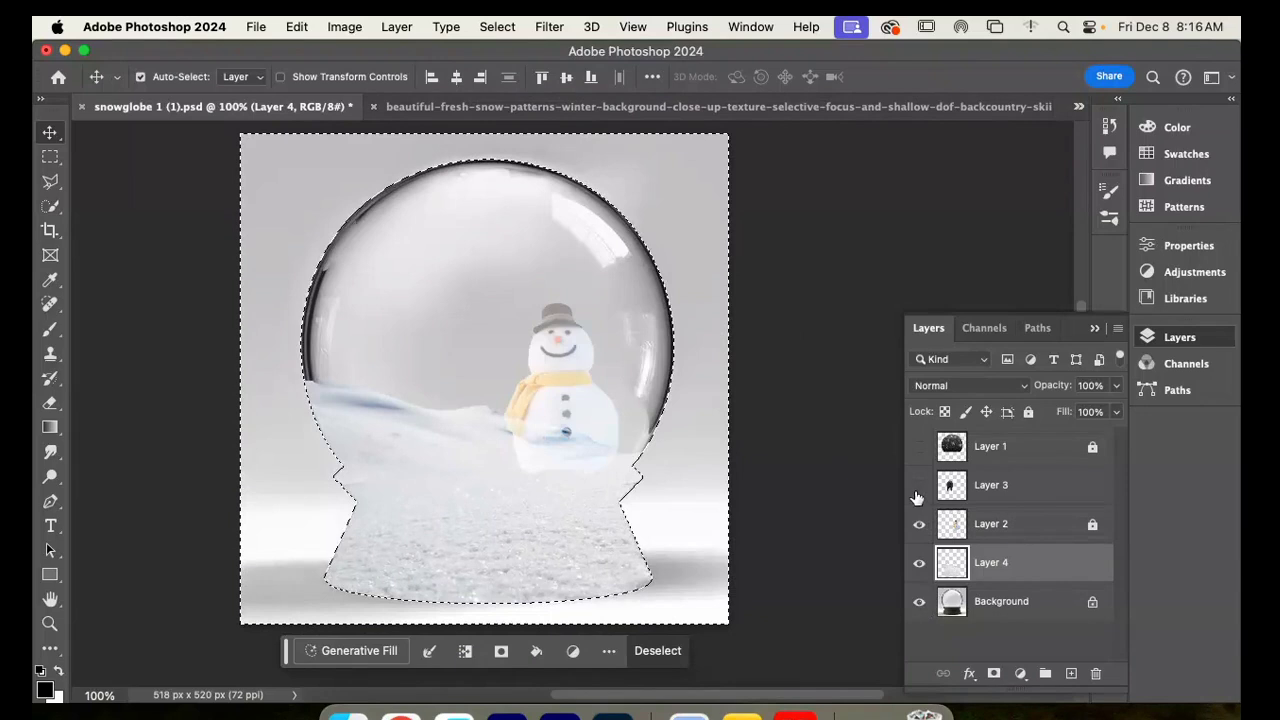
pyautogui.click(919, 485)
pyautogui.click(919, 446)
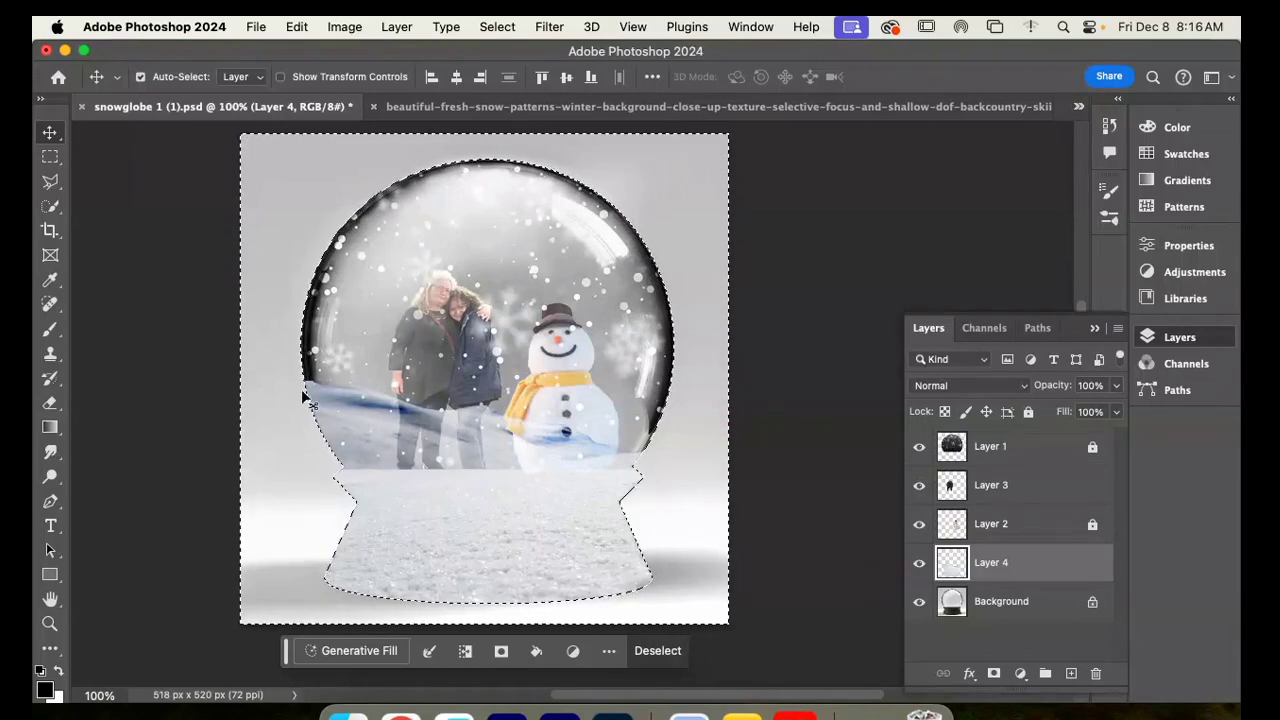
# Step: Clear the selection and erase Layer 4's snow covering the green base, using the Eraser with a 28 px brush
pyautogui.click(52, 405)
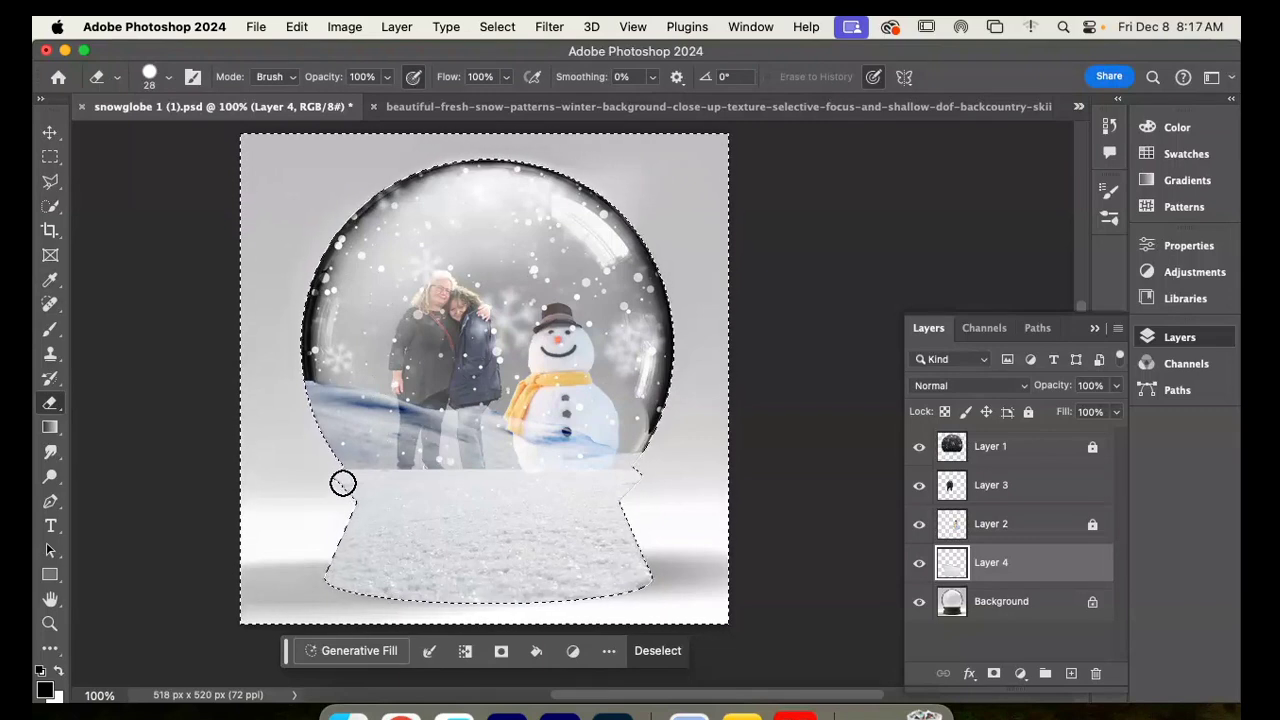
pyautogui.click(503, 27)
pyautogui.click(528, 66)
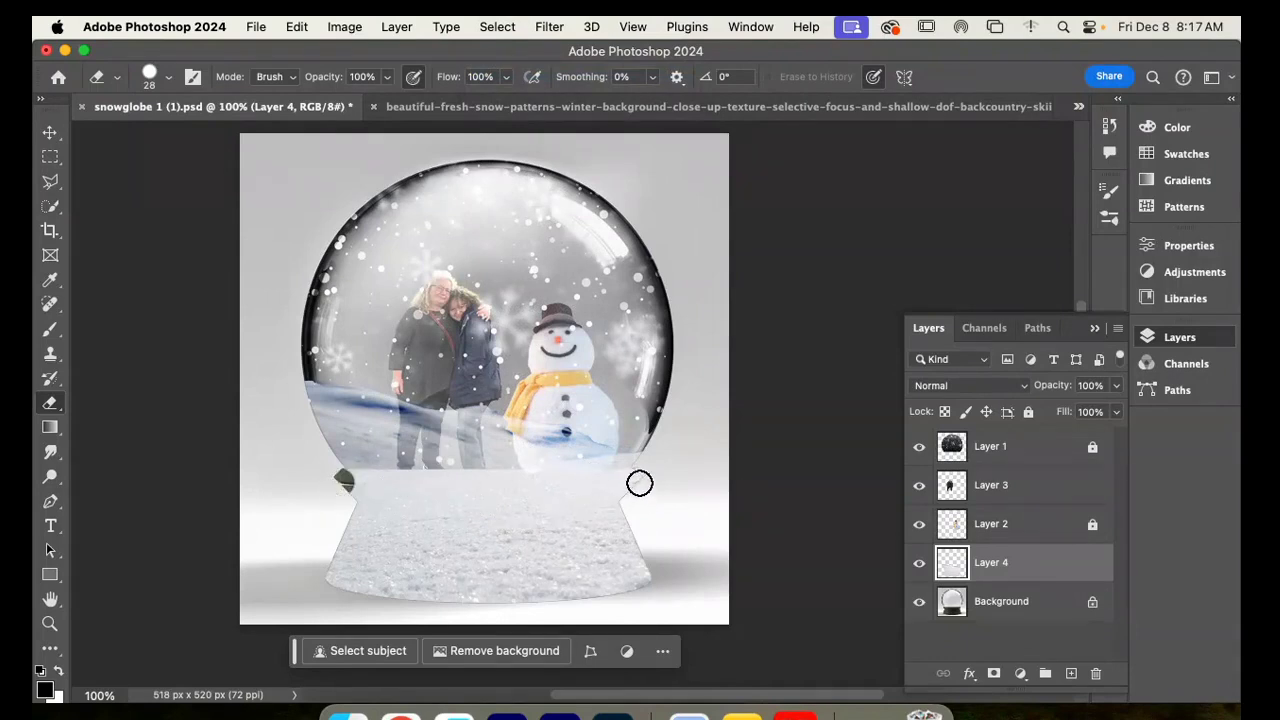
pyautogui.press('super+z')
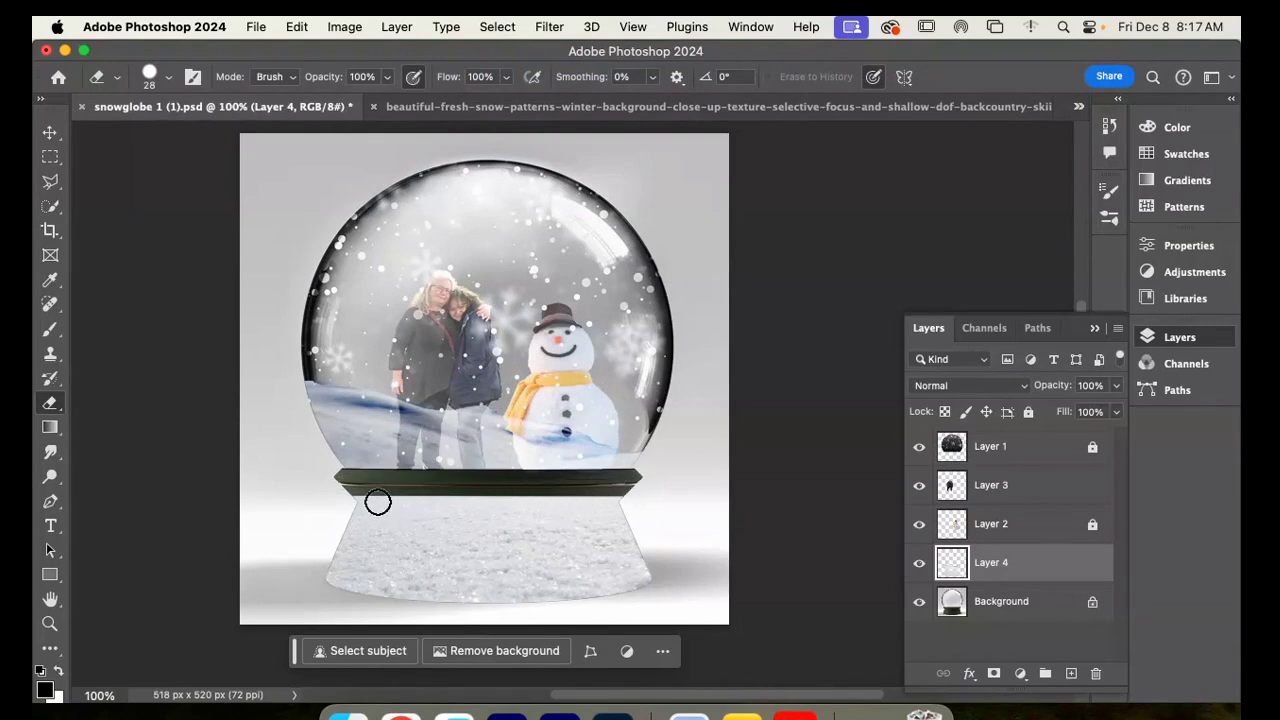
pyautogui.moveTo(351, 500)
pyautogui.mouseDown()
pyautogui.moveTo(648, 491)
pyautogui.moveTo(634, 506)
pyautogui.moveTo(469, 533)
pyautogui.moveTo(525, 532)
pyautogui.moveTo(333, 517)
pyautogui.moveTo(343, 535)
pyautogui.moveTo(415, 543)
pyautogui.moveTo(387, 556)
pyautogui.moveTo(385, 580)
pyautogui.moveTo(433, 596)
pyautogui.moveTo(507, 591)
pyautogui.moveTo(458, 572)
pyautogui.moveTo(488, 569)
pyautogui.moveTo(480, 545)
pyautogui.moveTo(498, 544)
pyautogui.moveTo(534, 566)
pyautogui.moveTo(537, 592)
pyautogui.moveTo(591, 598)
pyautogui.moveTo(516, 592)
pyautogui.moveTo(541, 601)
pyautogui.moveTo(637, 594)
pyautogui.moveTo(570, 589)
pyautogui.moveTo(585, 562)
pyautogui.moveTo(645, 549)
pyautogui.moveTo(642, 564)
pyautogui.moveTo(542, 544)
pyautogui.moveTo(620, 530)
pyautogui.mouseUp()
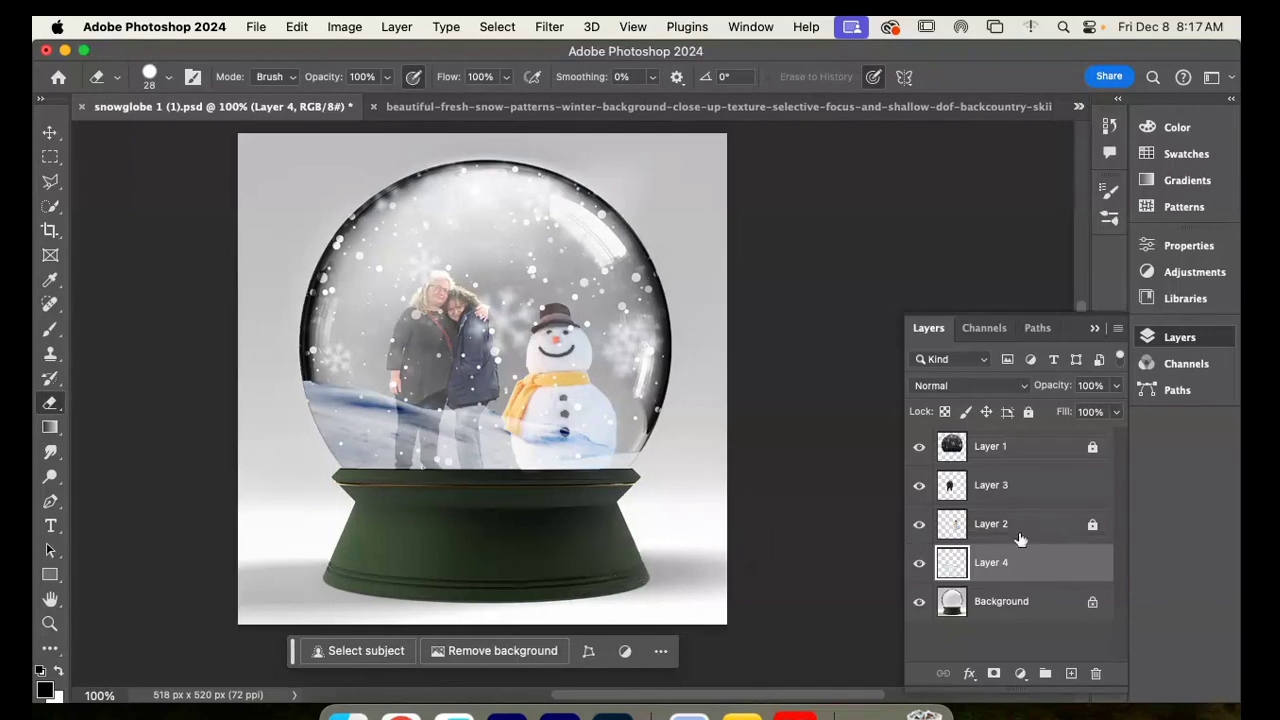
# Step: Try Overlay on the snow in Layer 4, then set its blend mode to Luminosity and its opacity to 61%
pyautogui.click(1020, 388)
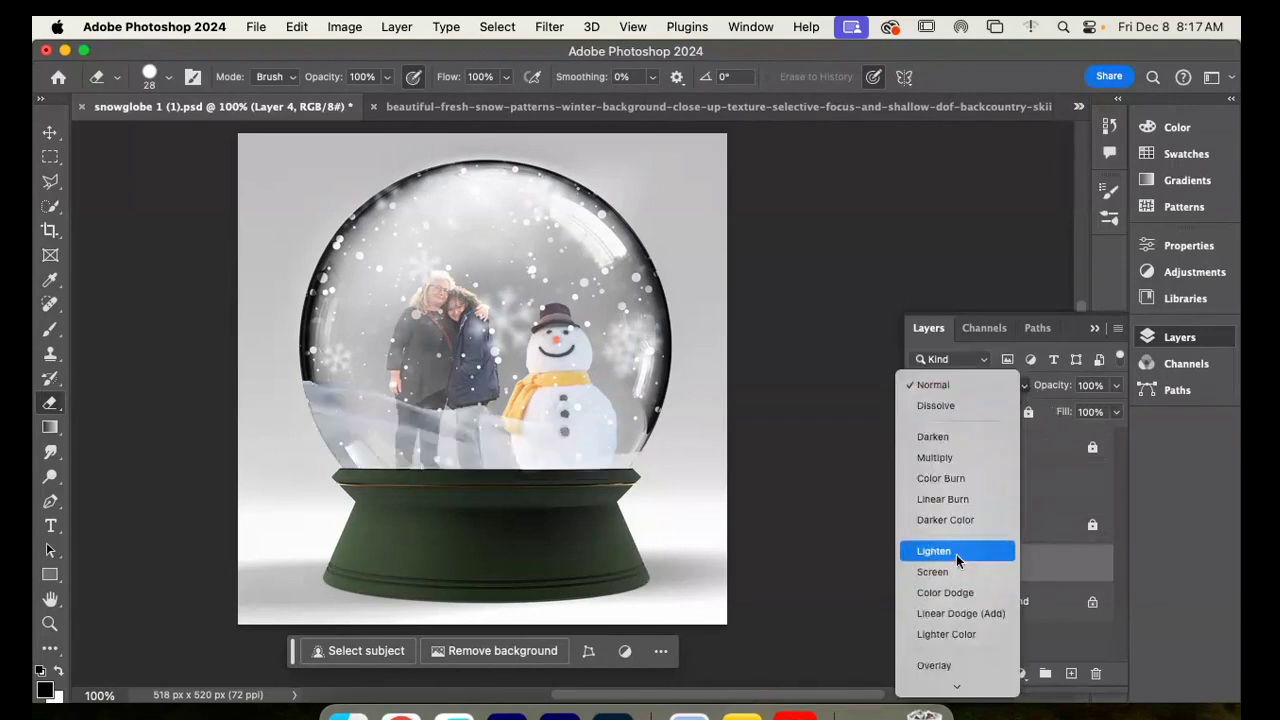
pyautogui.click(957, 668)
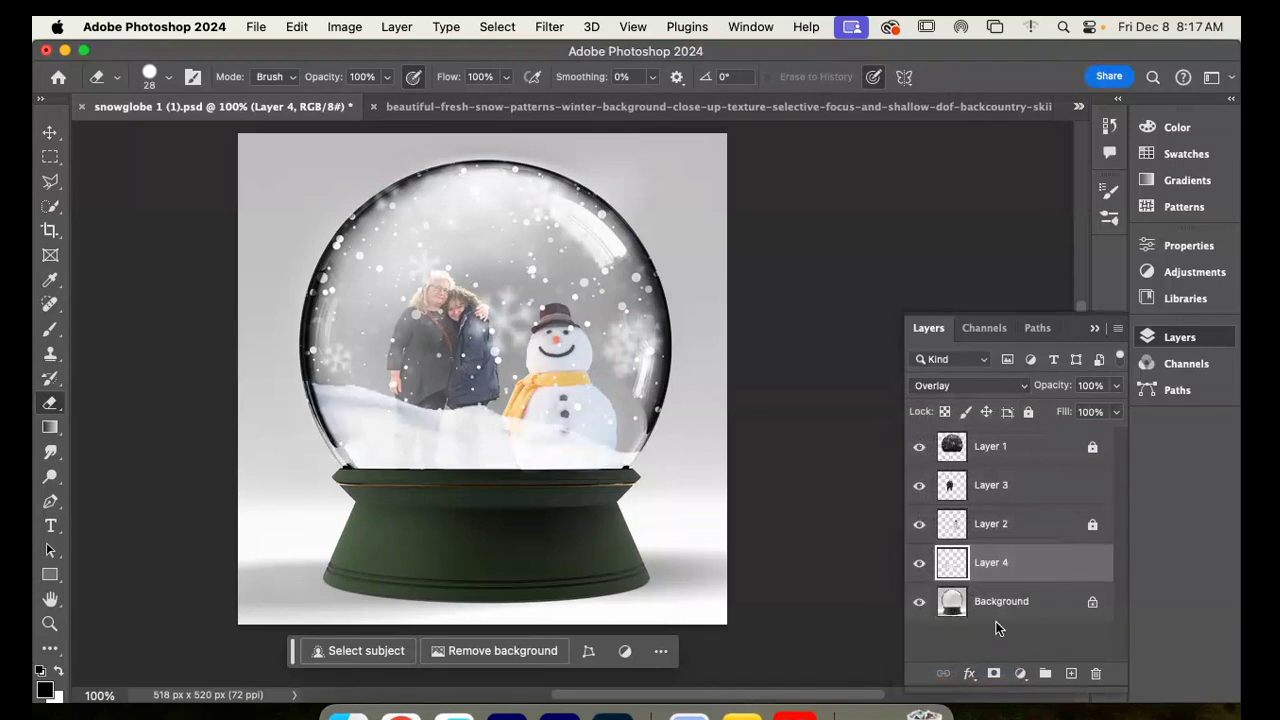
pyautogui.click(1020, 390)
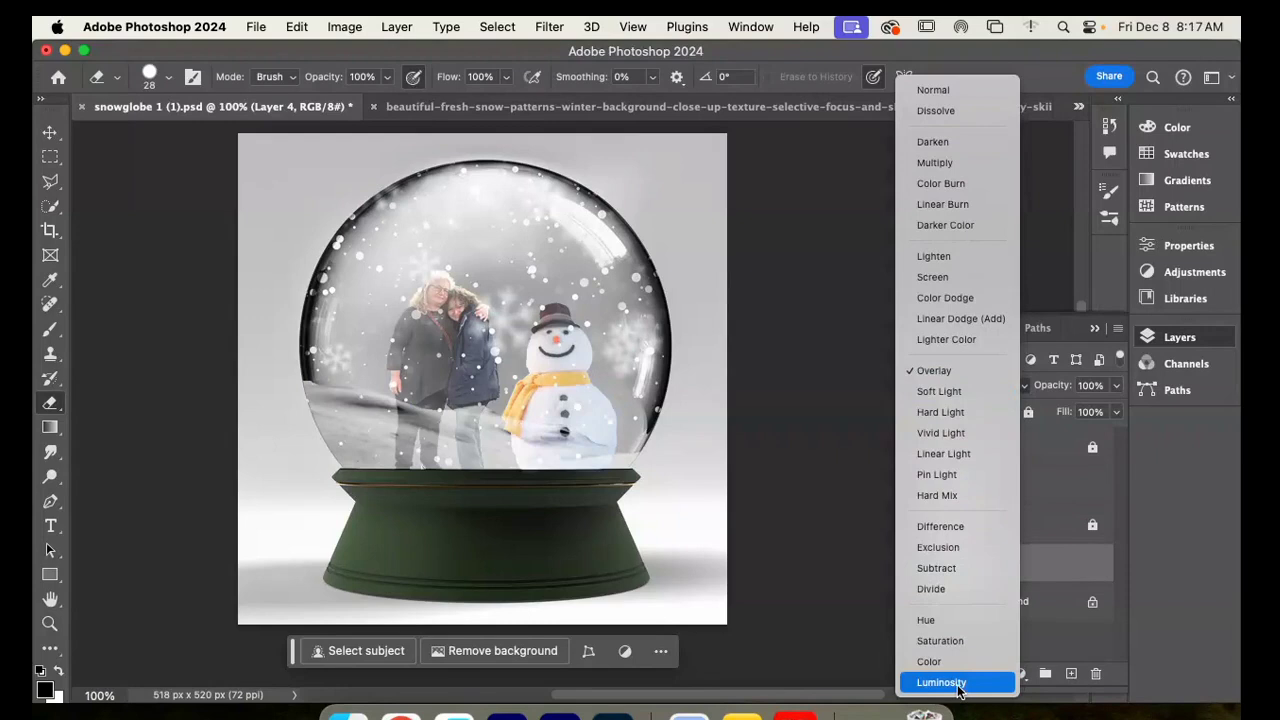
pyautogui.click(957, 685)
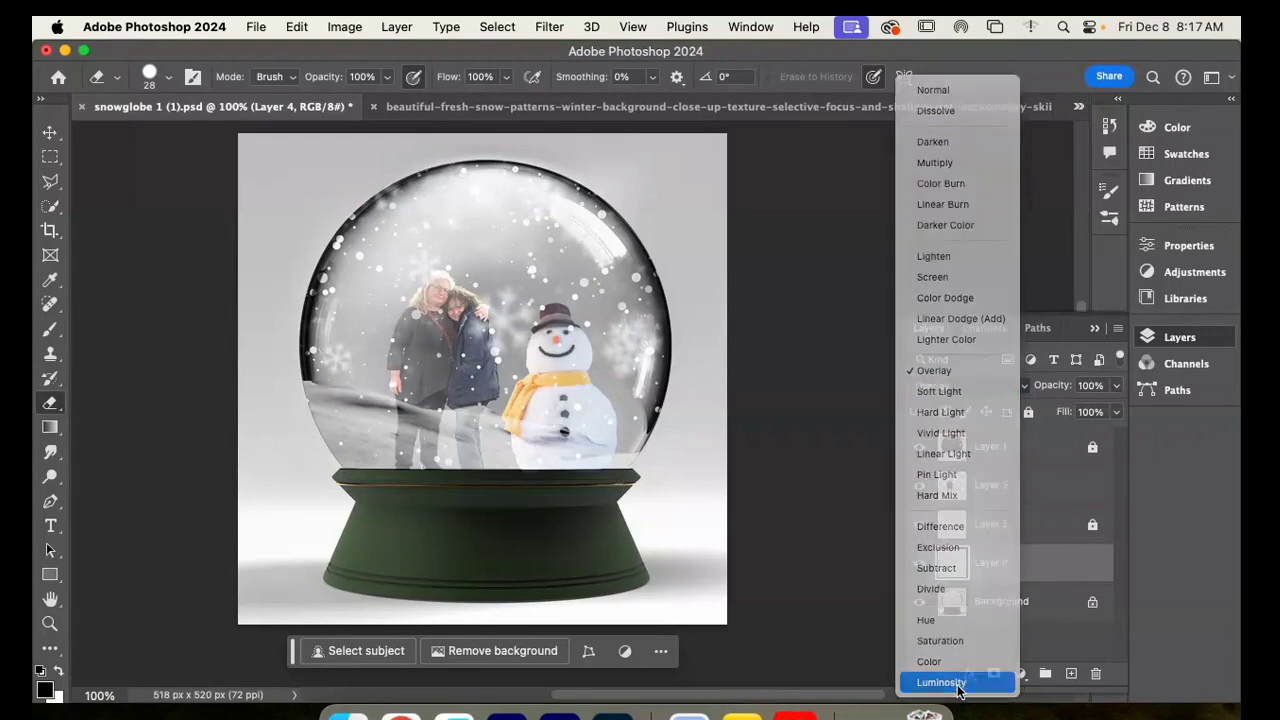
pyautogui.click(1116, 386)
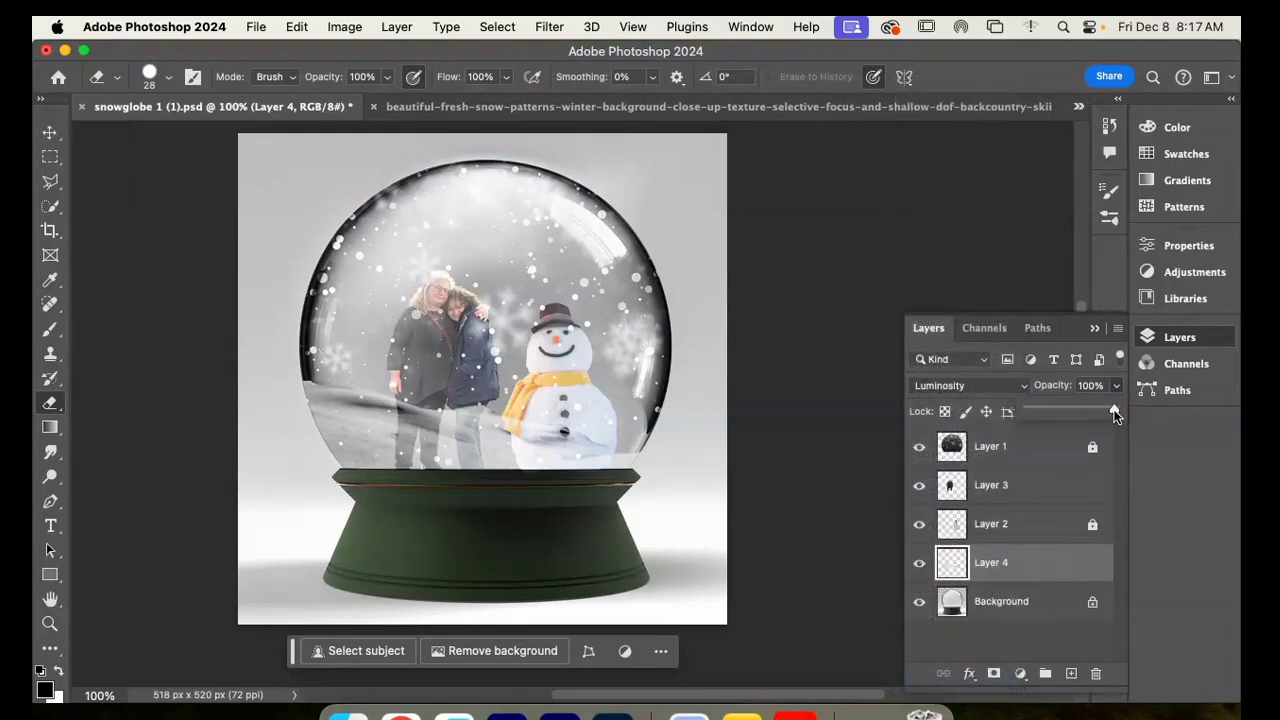
pyautogui.moveTo(1086, 410); pyautogui.dragTo(1064, 412)
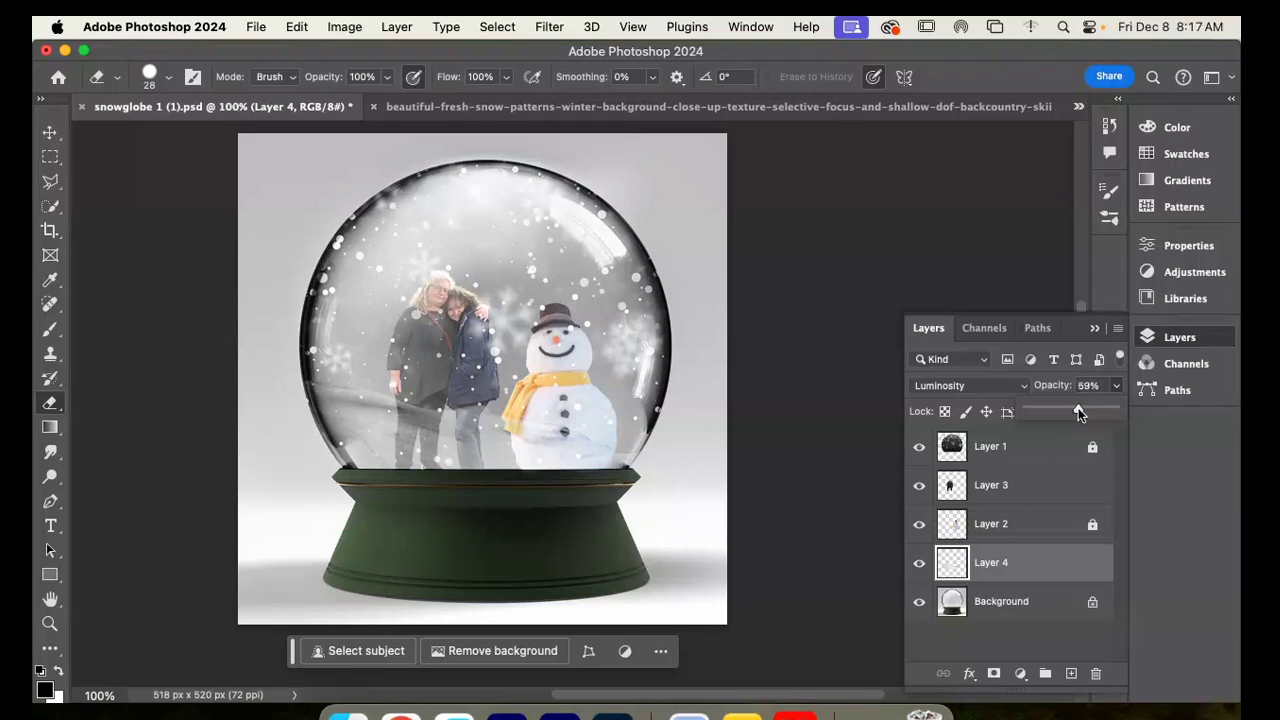
pyautogui.moveTo(1078, 413); pyautogui.dragTo(1080, 413)
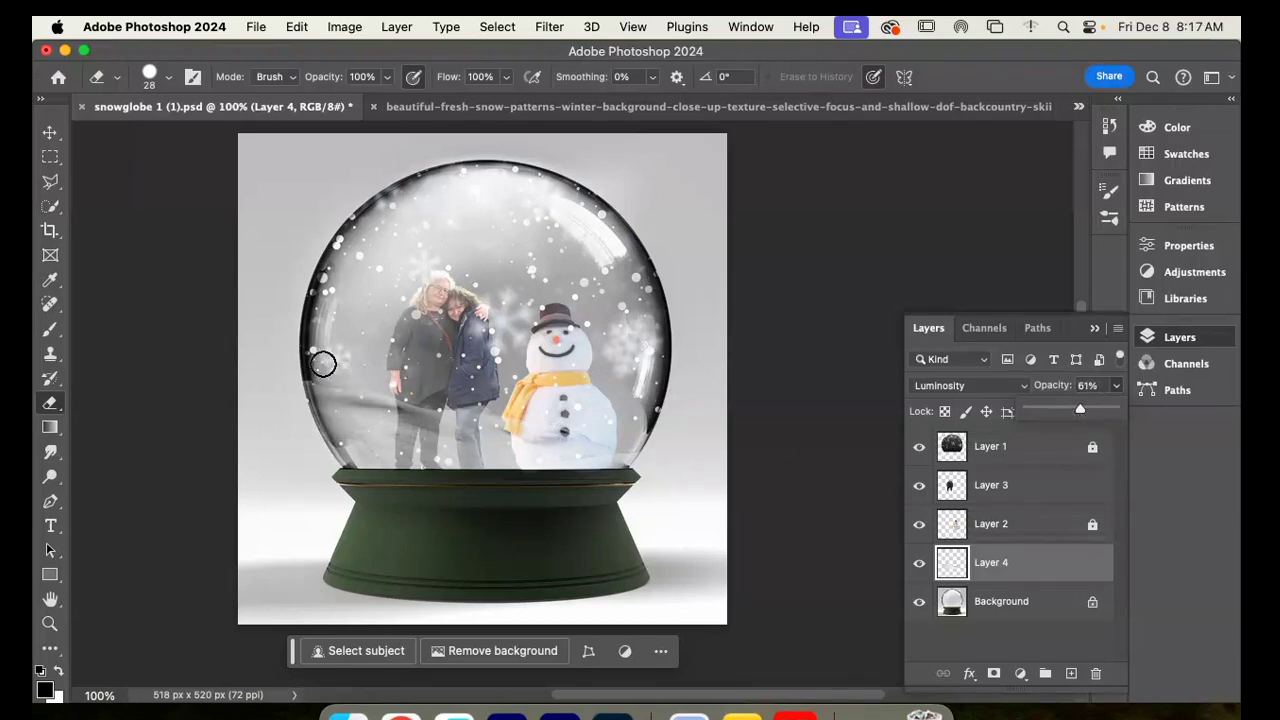
# Step: Erase the Layer 4 snow overlapping the two people's legs and the snowman, and save snowglobe 1 (1).psd
pyautogui.click(412, 408)
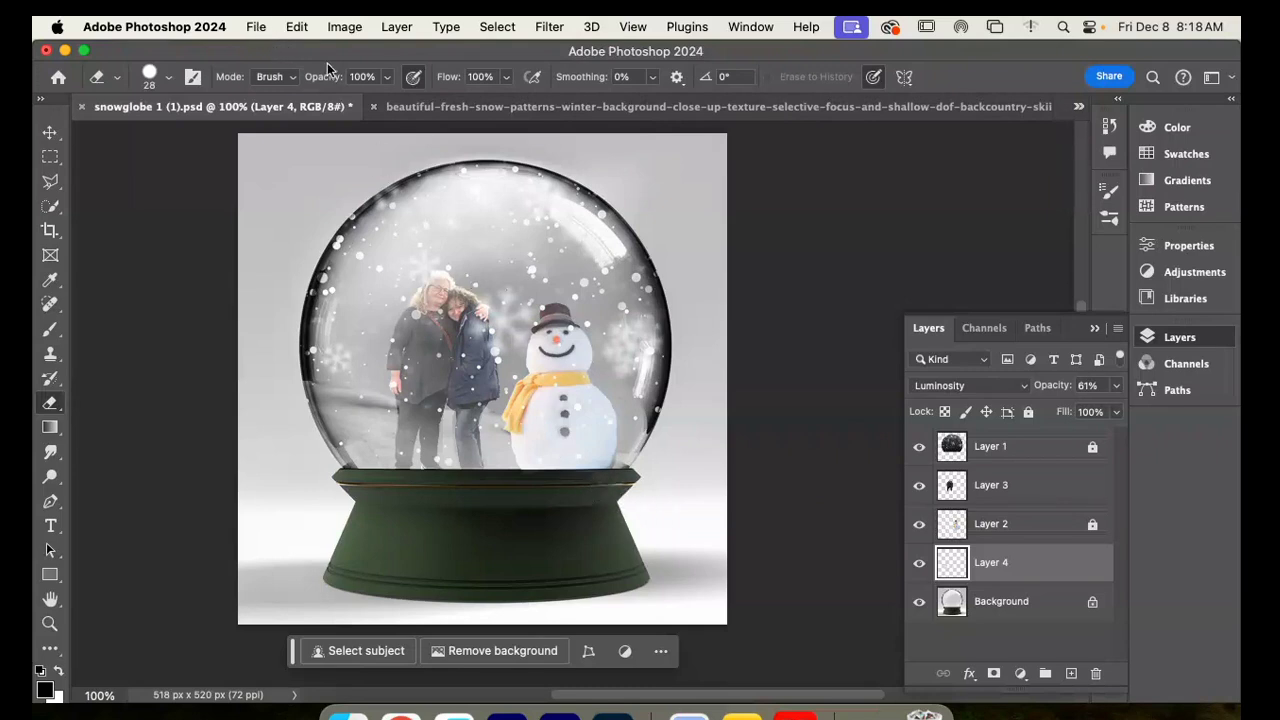
pyautogui.click(256, 27)
pyautogui.click(278, 222)
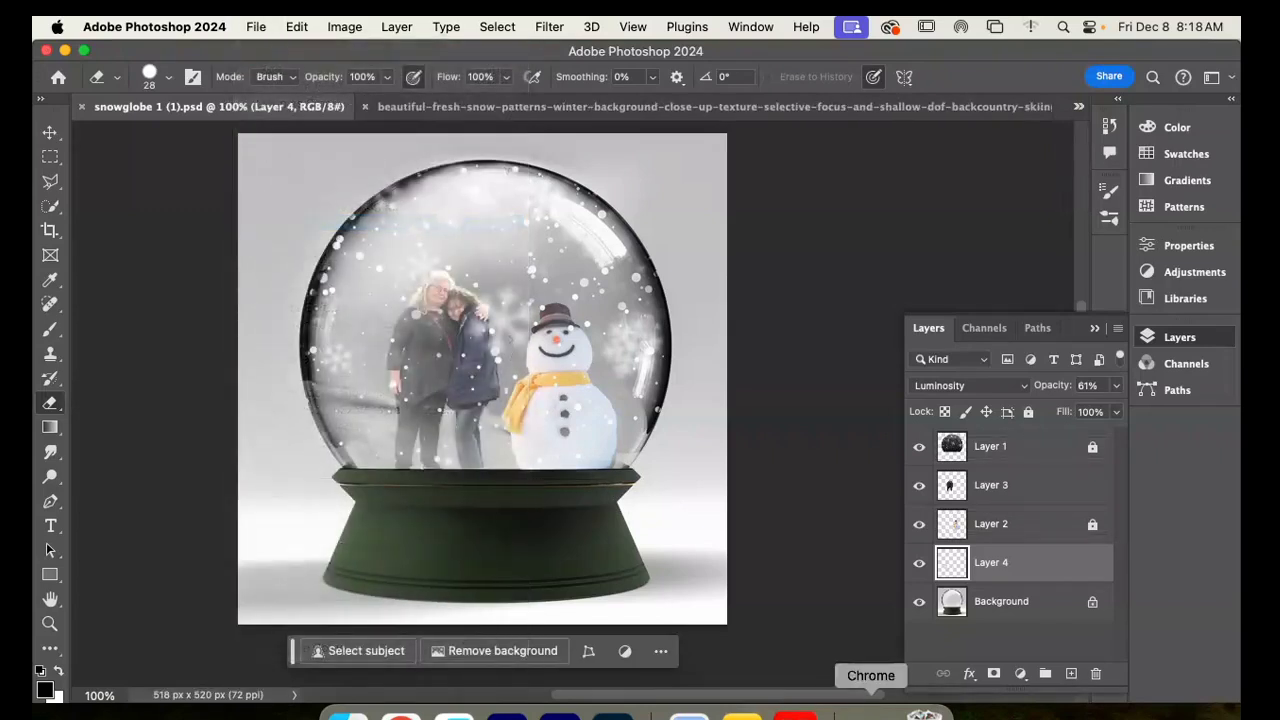
pyautogui.click(760, 673)
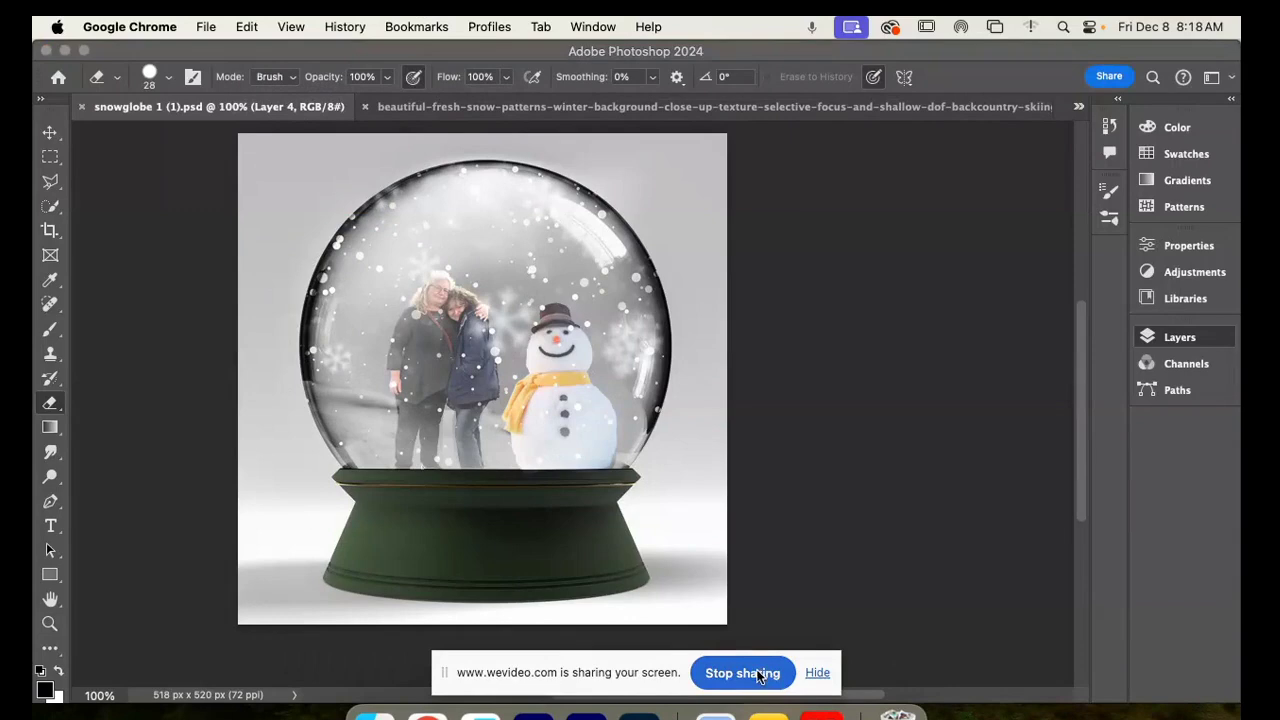